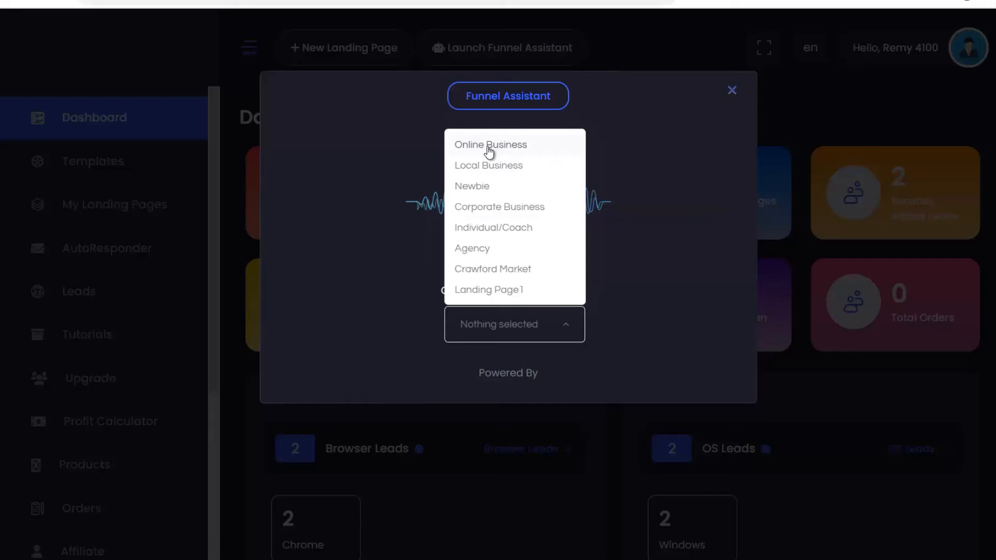
Have the Funnel Assistant search for Sales Page templates for an Online Business.
click(471, 149)
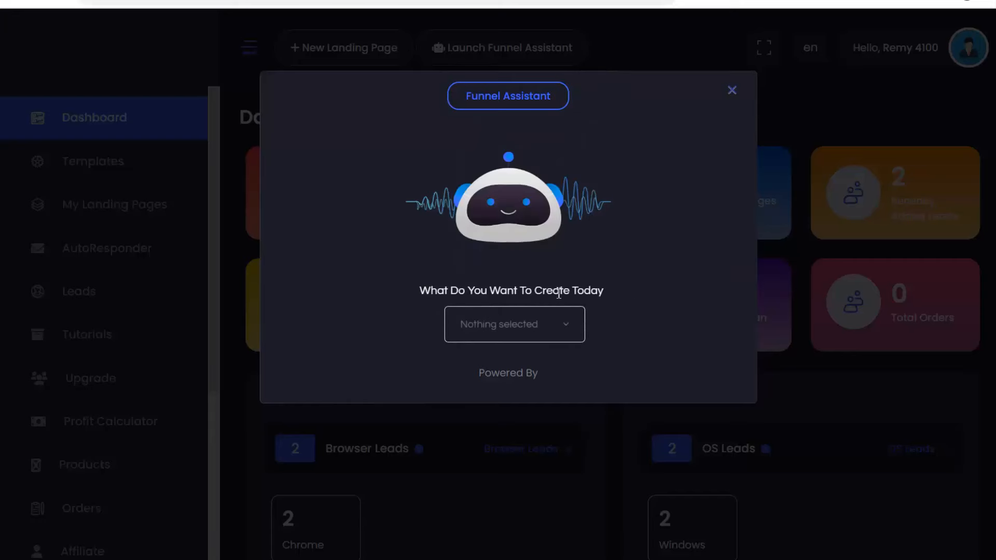
click(562, 333)
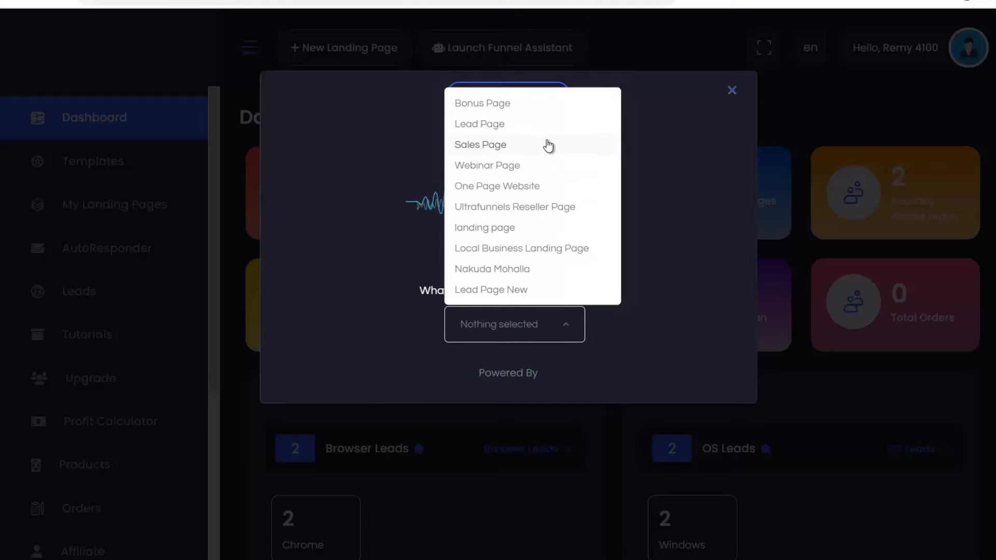
click(482, 145)
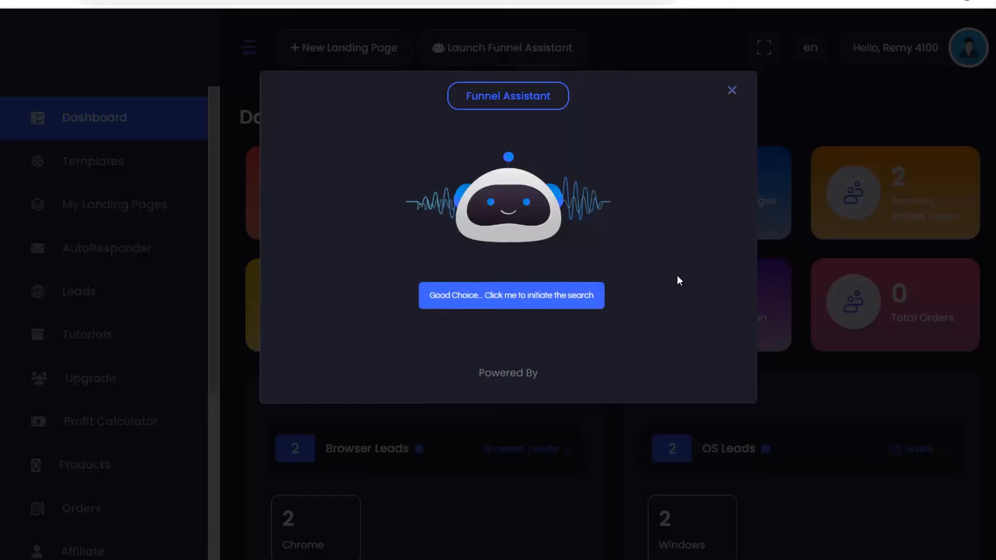
click(528, 300)
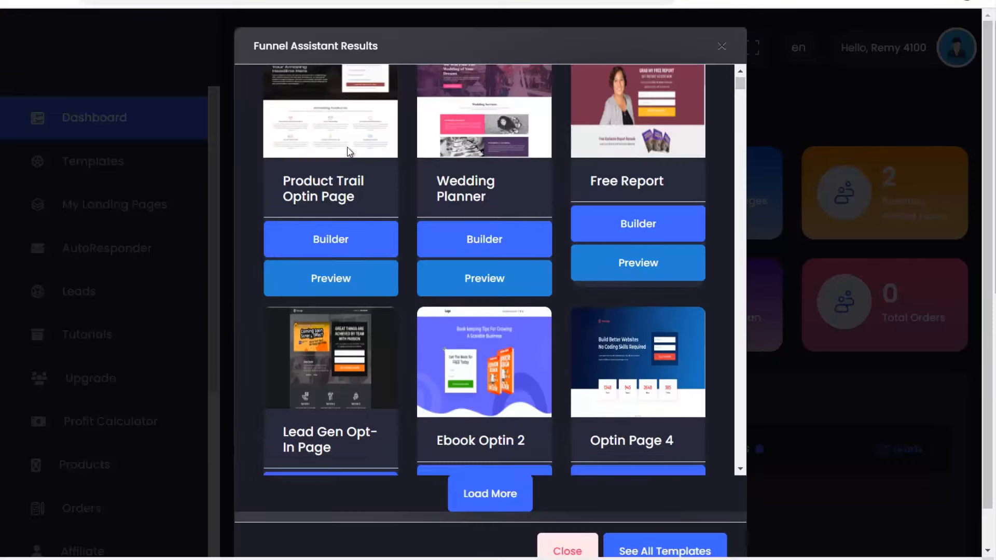
Look through the Funnel Assistant results for a suitable sales page template.
scroll(430, 204, down, 10)
scroll(439, 202, down, 20)
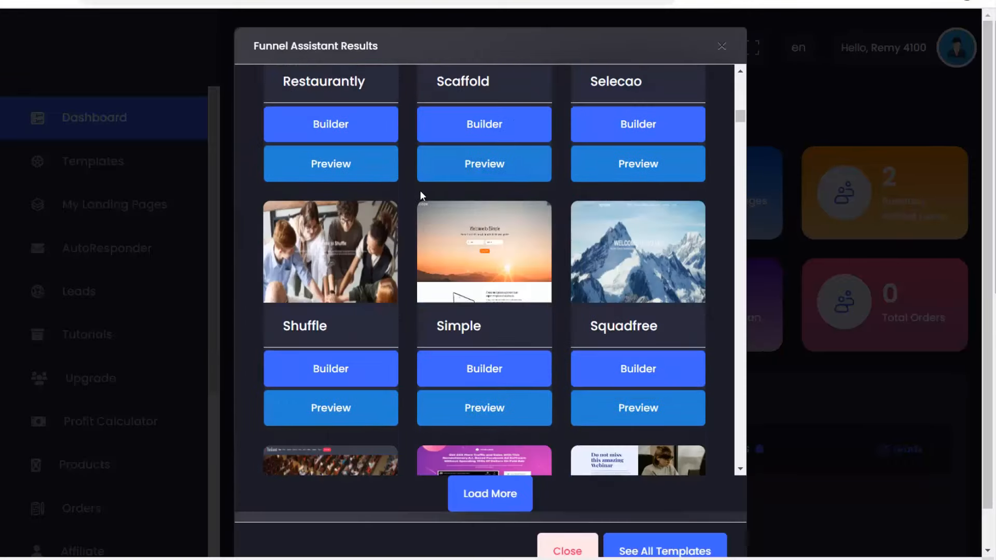
scroll(495, 201, down, 5)
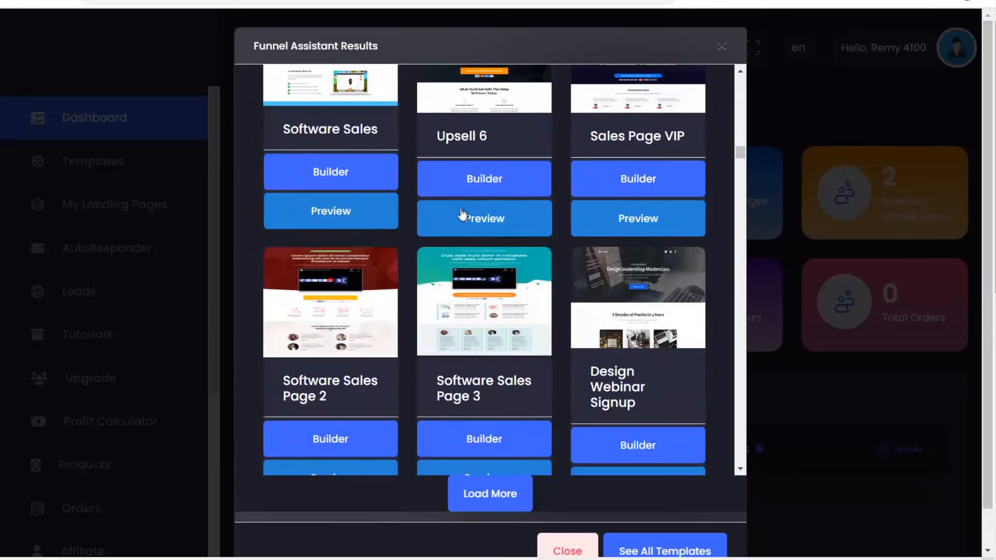
scroll(471, 216, up, 5)
scroll(551, 218, down, 5)
scroll(524, 218, up, 3)
scroll(466, 202, up, 5)
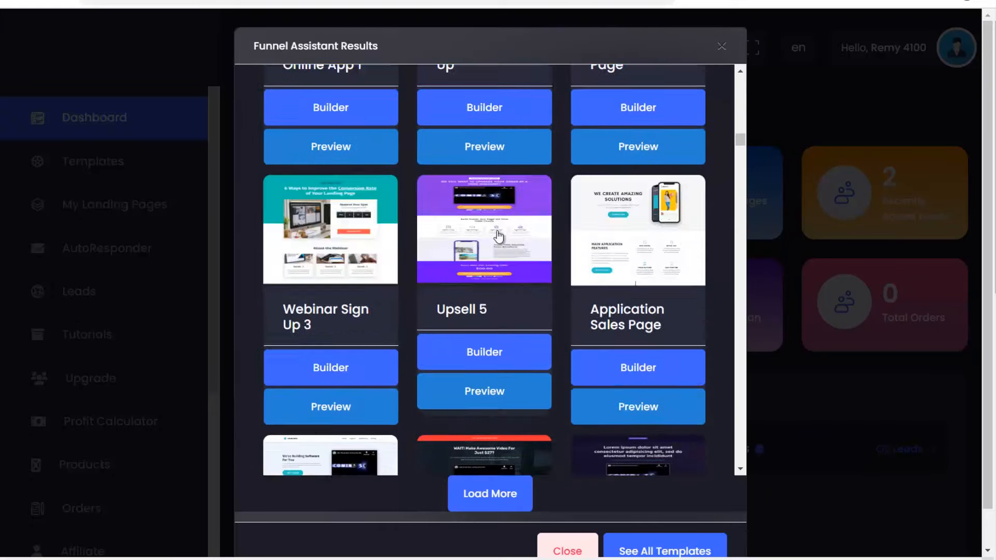
scroll(450, 263, down, 8)
scroll(450, 264, down, 2)
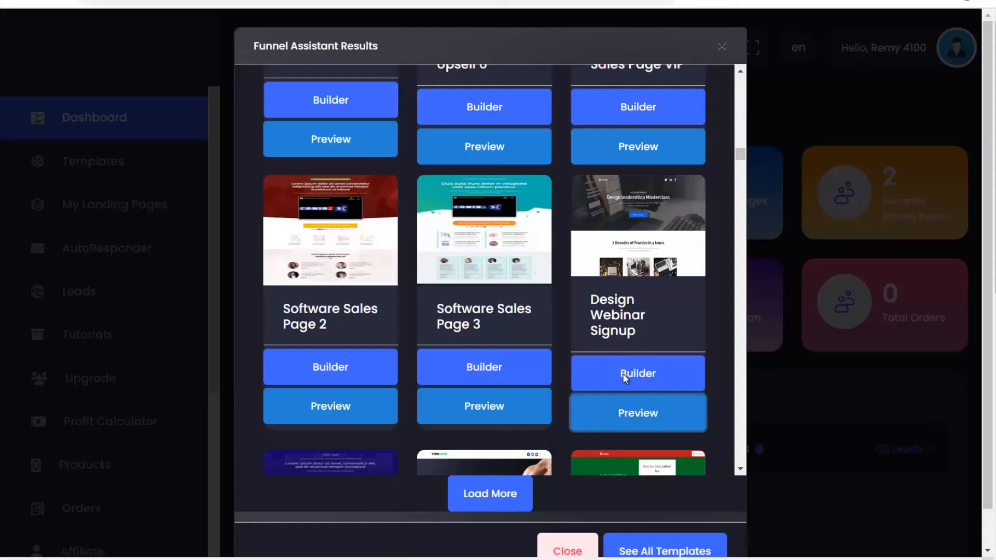
Preview the main page of the Design Webinar Signup template, then close the preview.
click(638, 413)
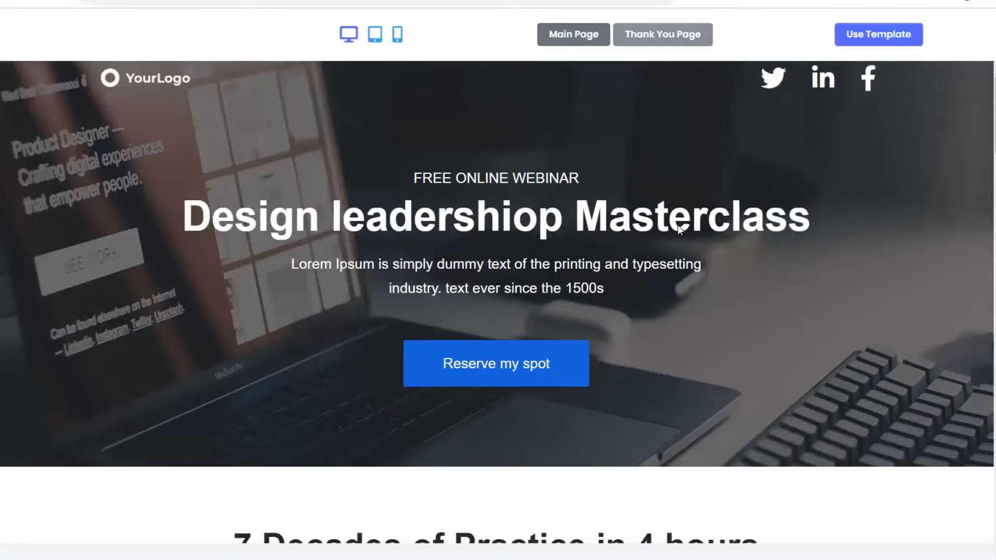
scroll(539, 234, down, 15)
scroll(536, 228, down, 20)
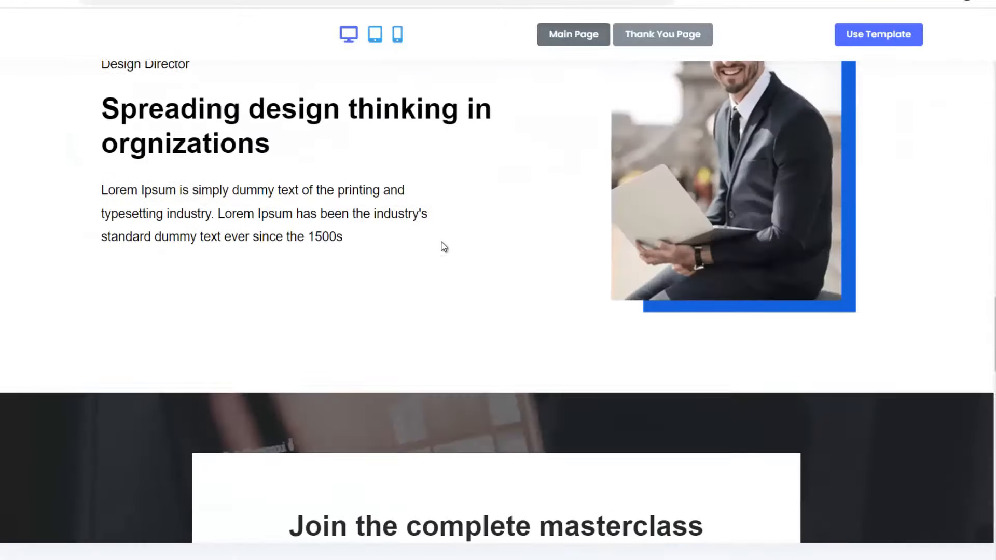
scroll(374, 281, up, 20)
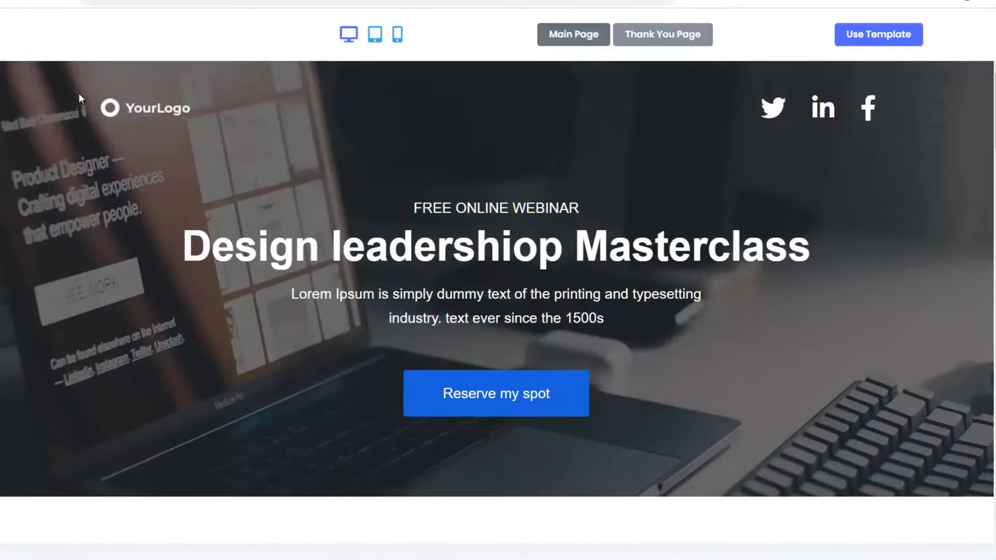
key(ctrl+w)
Create a landing page named "logiciel creation video Aistory" from the Sales Page VIP template and open it in the builder.
scroll(514, 264, up, 8)
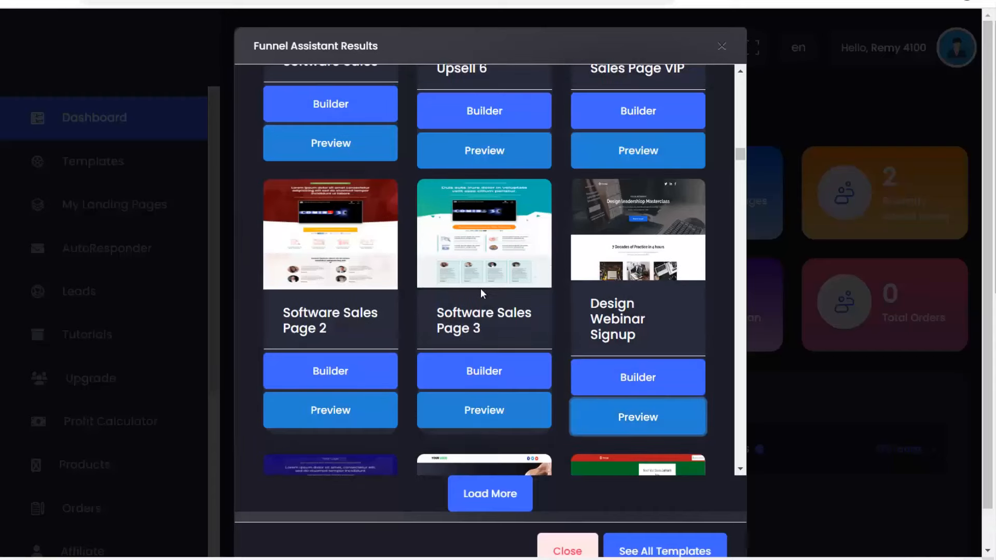
scroll(513, 264, down, 5)
scroll(464, 223, down, 1)
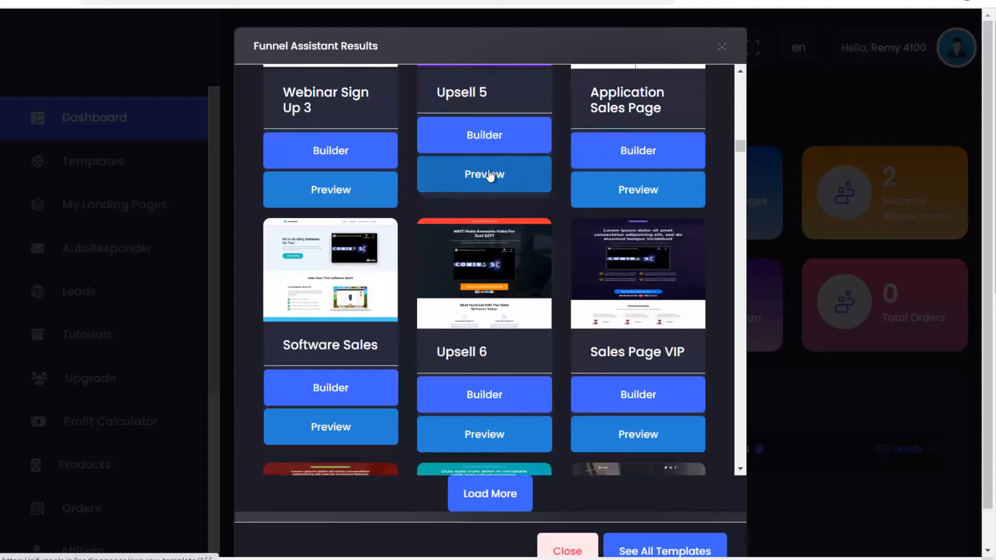
scroll(493, 242, down, 2)
scroll(499, 192, up, 4)
scroll(578, 251, down, 2)
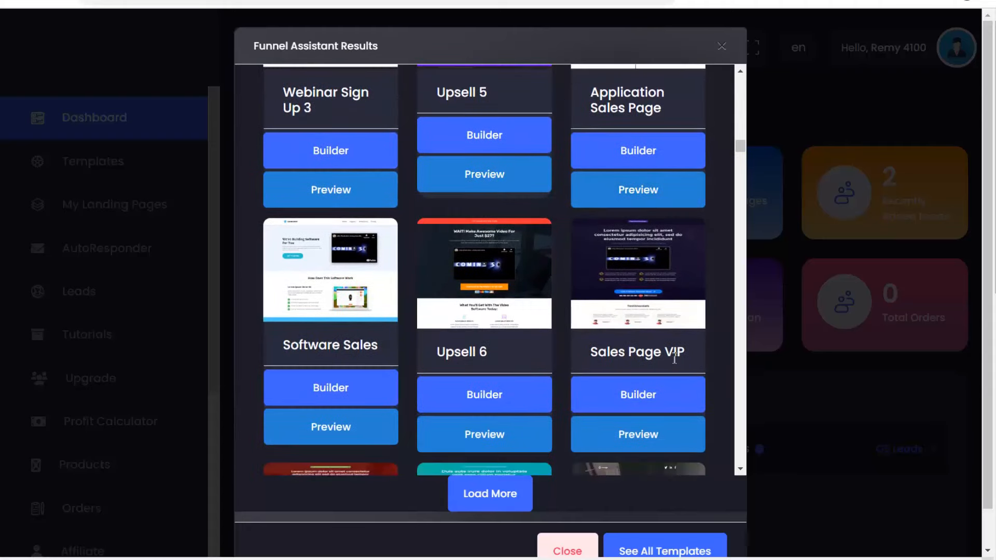
click(633, 395)
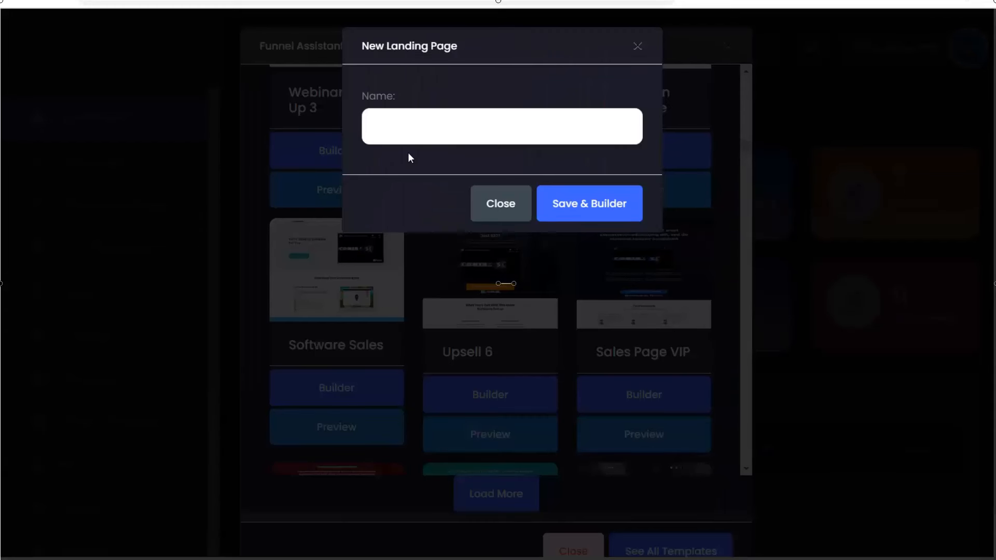
click(376, 124)
text(logici)
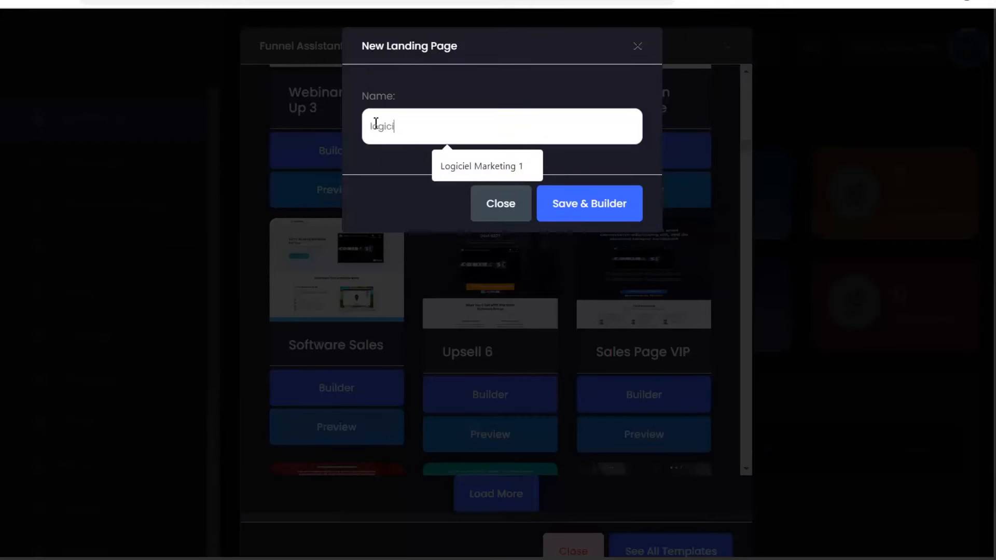
text(el creation video Aisto)
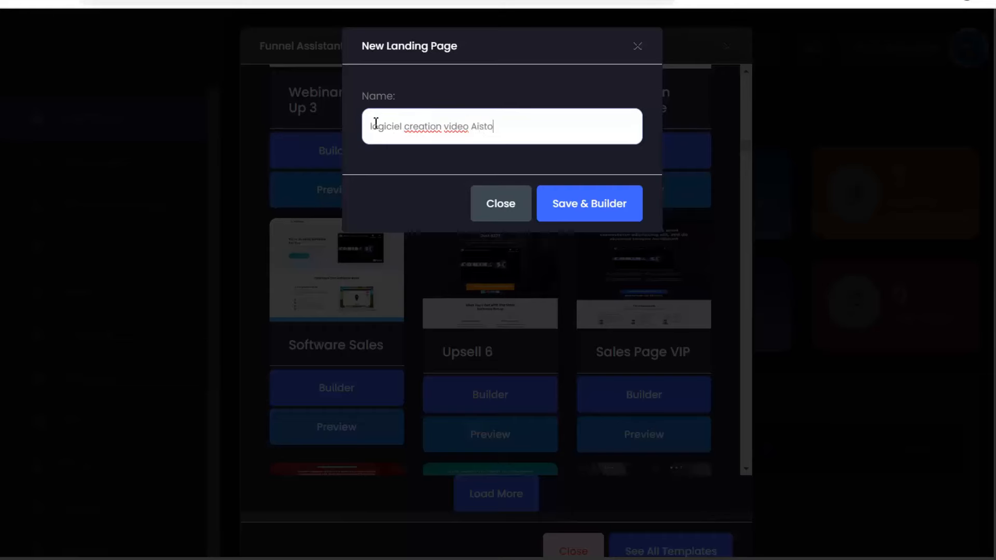
text(ry)
click(587, 202)
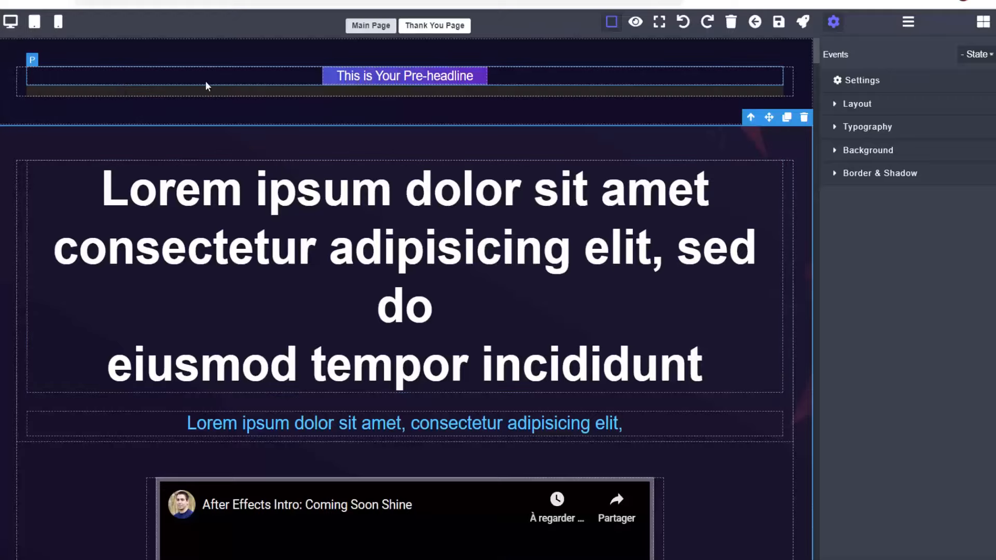
Examine the headline, video, call-to-action, testimonial and service sections of the new landing page in the builder.
scroll(624, 250, down, 10)
scroll(585, 334, down, 15)
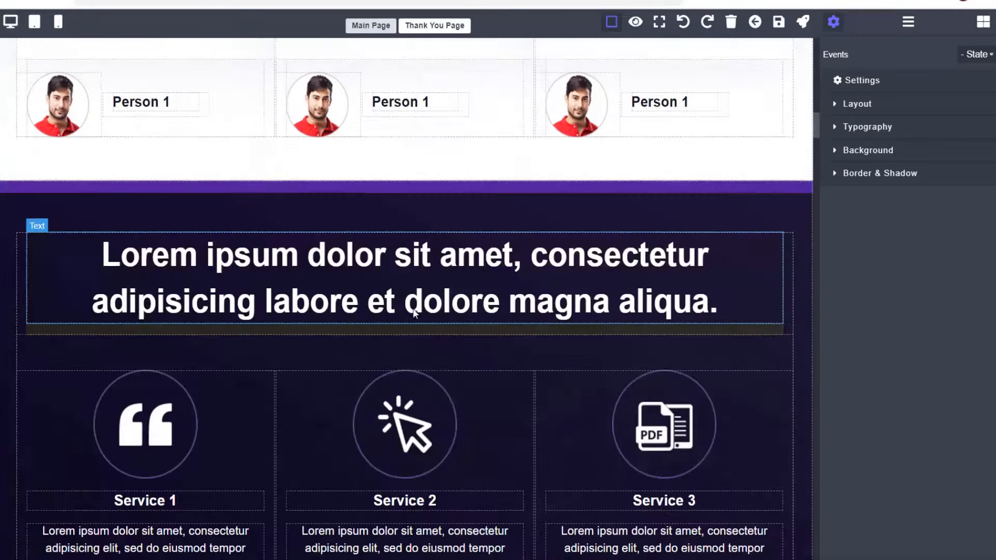
scroll(461, 317, up, 11)
scroll(485, 294, up, 12)
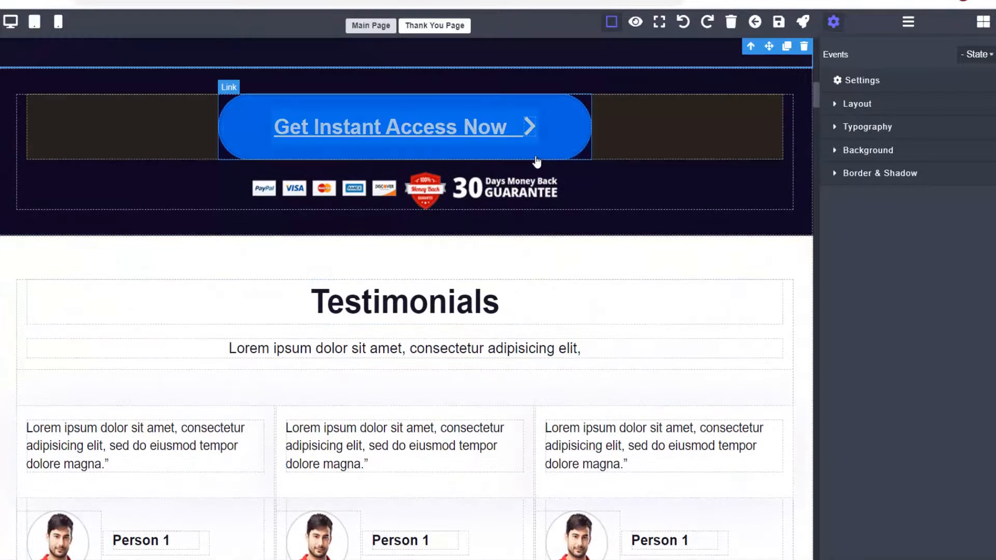
scroll(378, 151, up, 1)
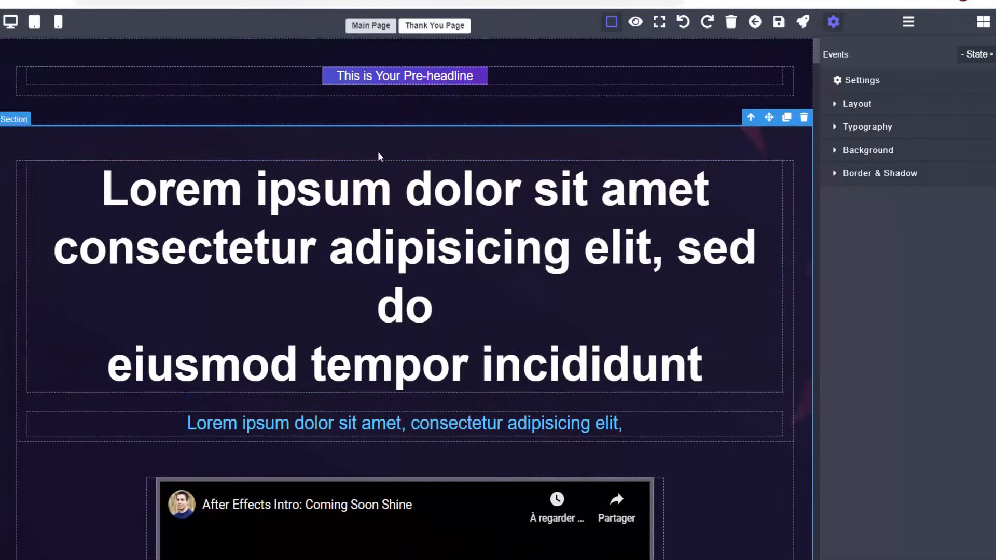
scroll(561, 136, down, 1)
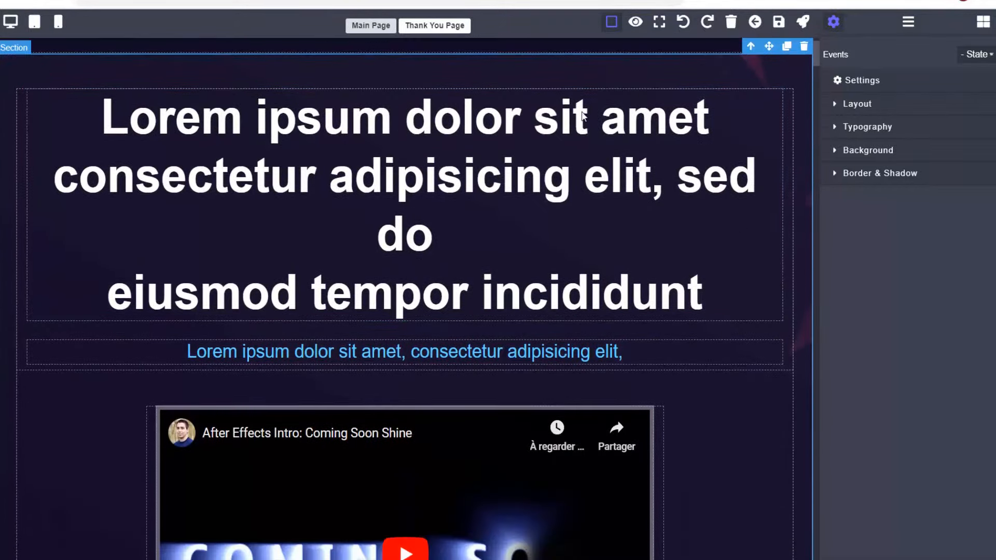
scroll(675, 267, down, 5)
scroll(674, 263, up, 6)
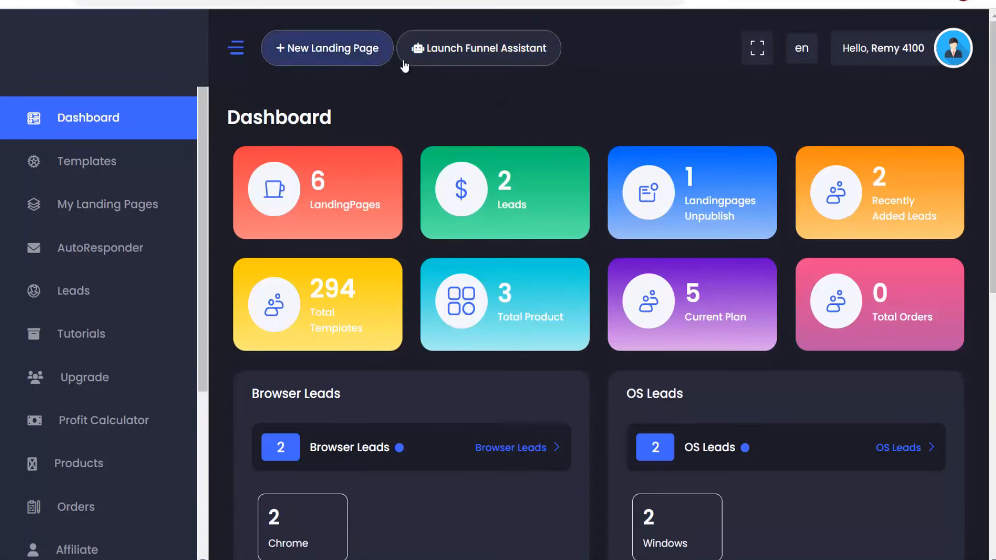
From the dashboard, start a new landing page and look through the full template library.
click(310, 55)
scroll(581, 246, down, 6)
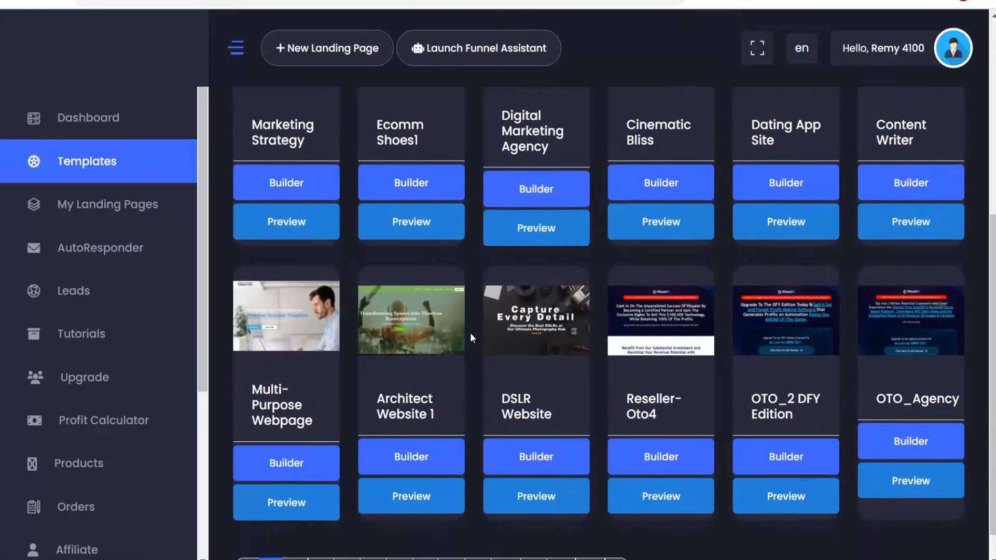
scroll(306, 471, down, 1)
scroll(496, 219, up, 7)
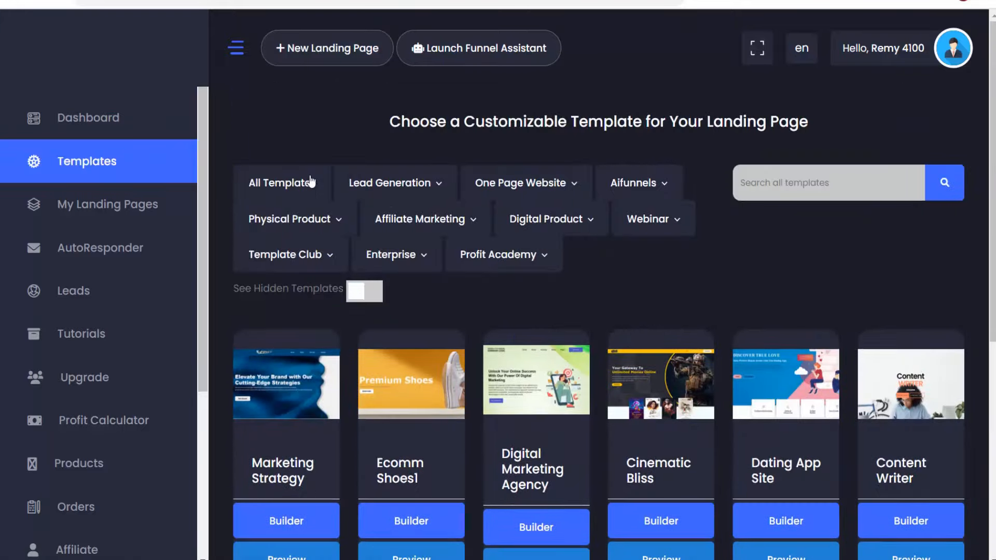
Filter the template library to the OPW-Local Business category of One Page Website and browse its templates.
click(564, 187)
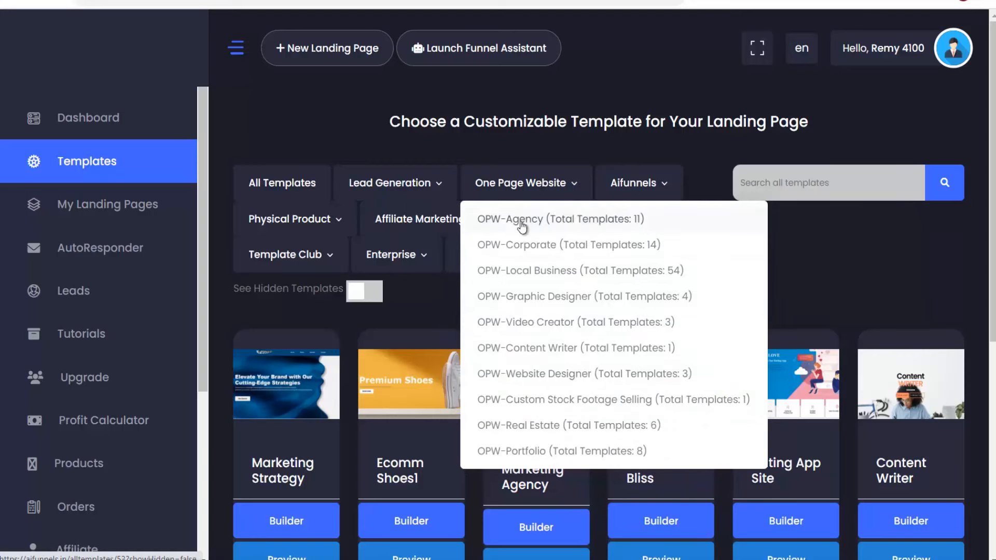
click(331, 224)
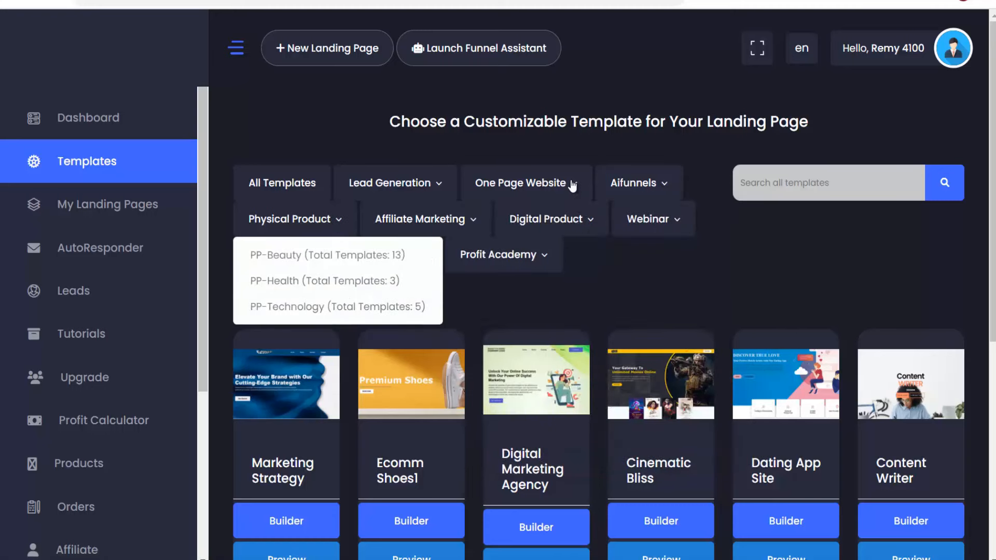
click(572, 184)
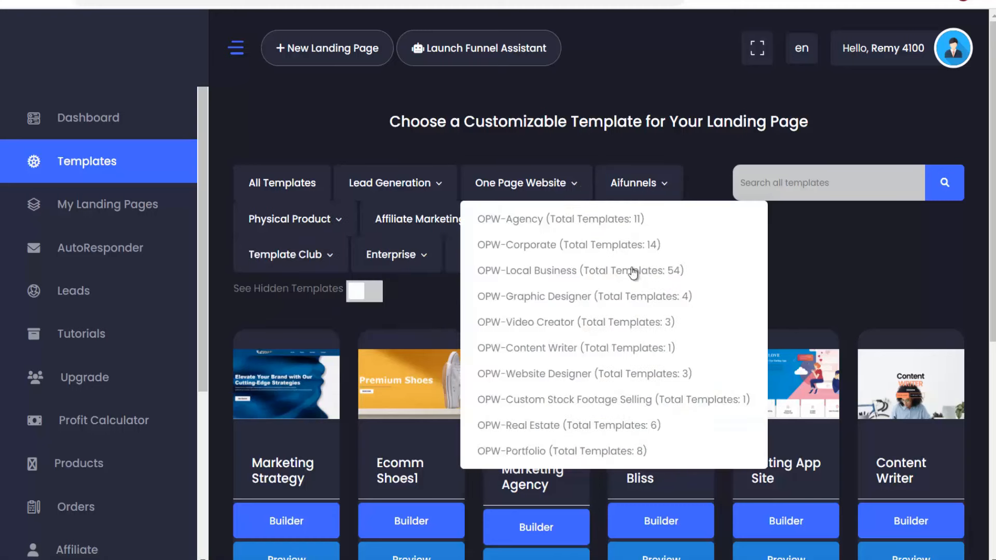
click(602, 264)
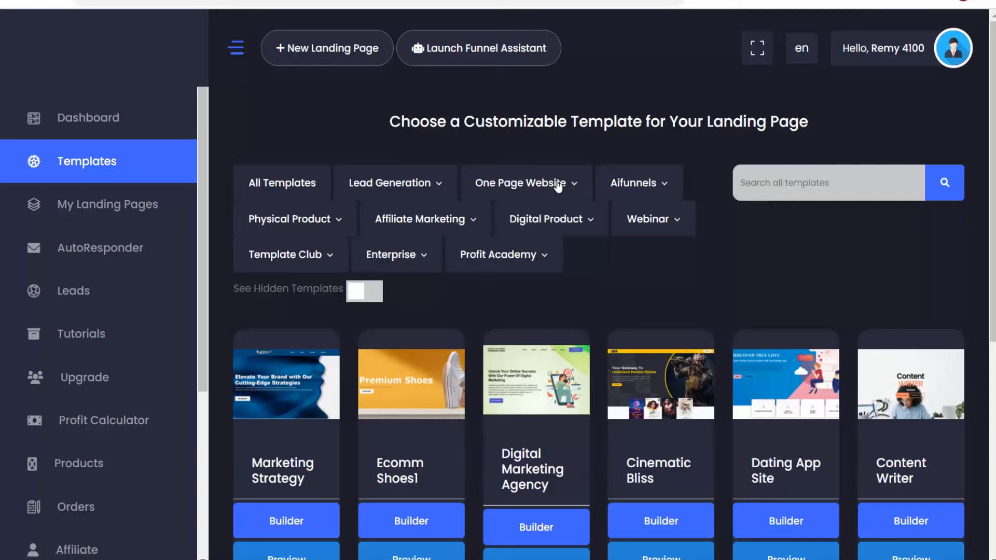
scroll(696, 322, down, 7)
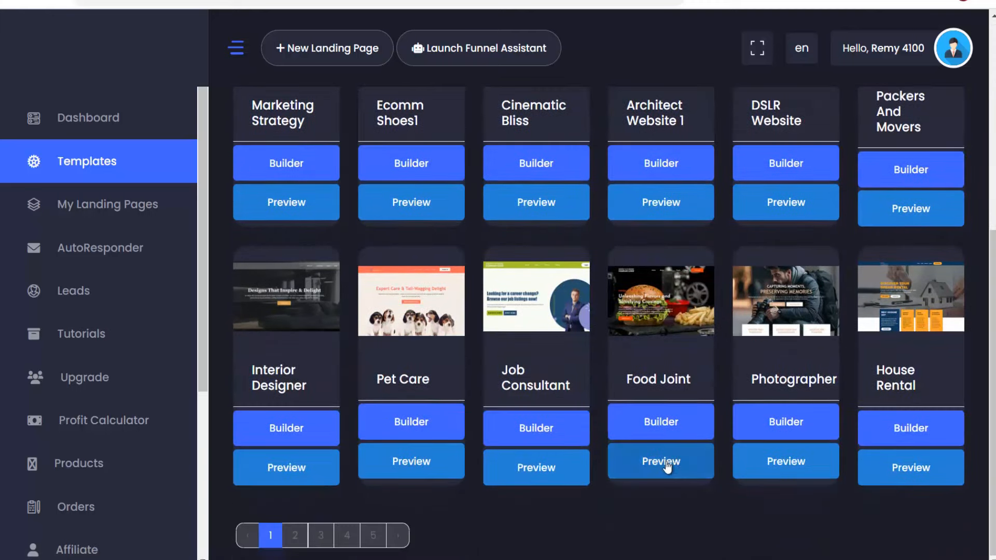
Preview the Food Joint template's main page and return to the template list.
click(665, 465)
scroll(471, 344, down, 10)
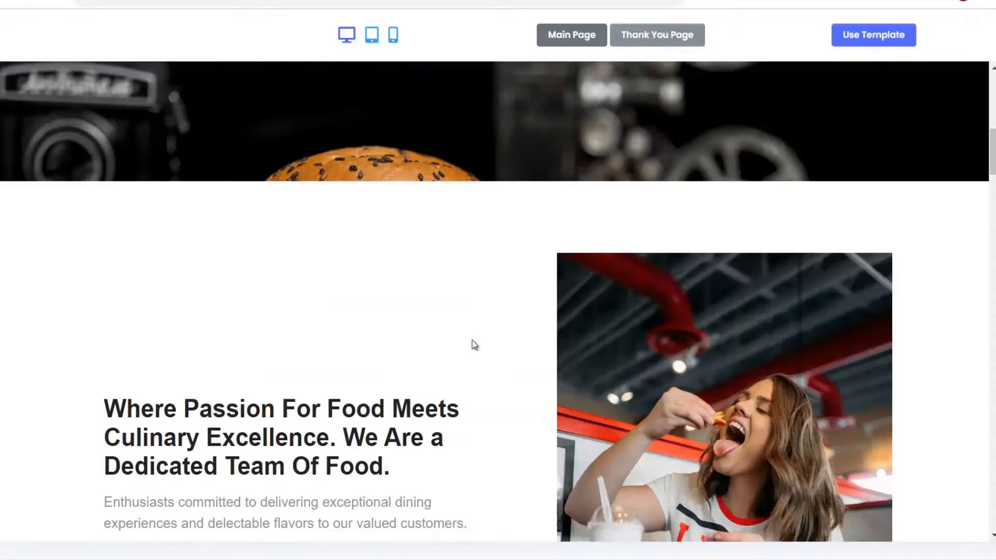
scroll(471, 354, up, 10)
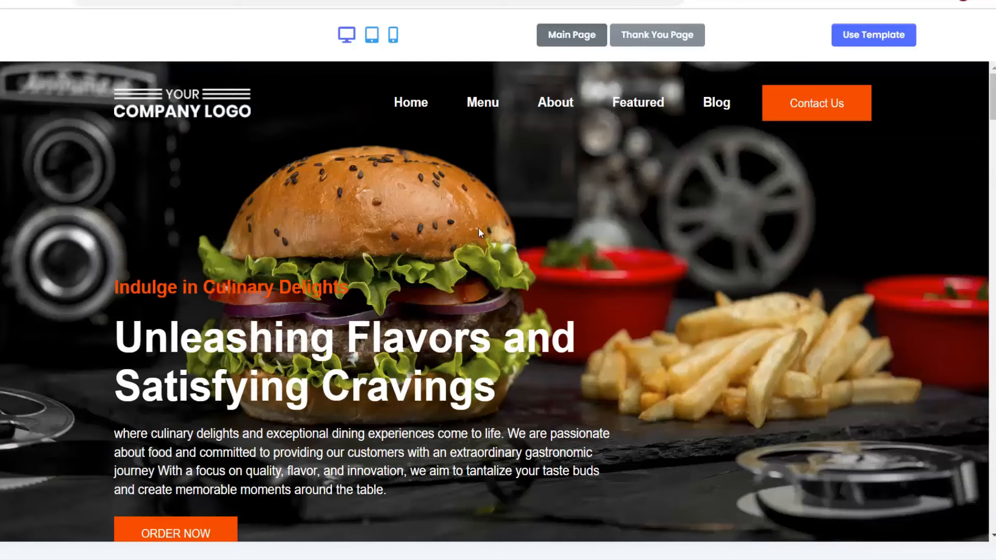
scroll(403, 187, down, 8)
scroll(501, 243, up, 8)
scroll(641, 223, down, 3)
scroll(445, 196, up, 3)
click(400, 1)
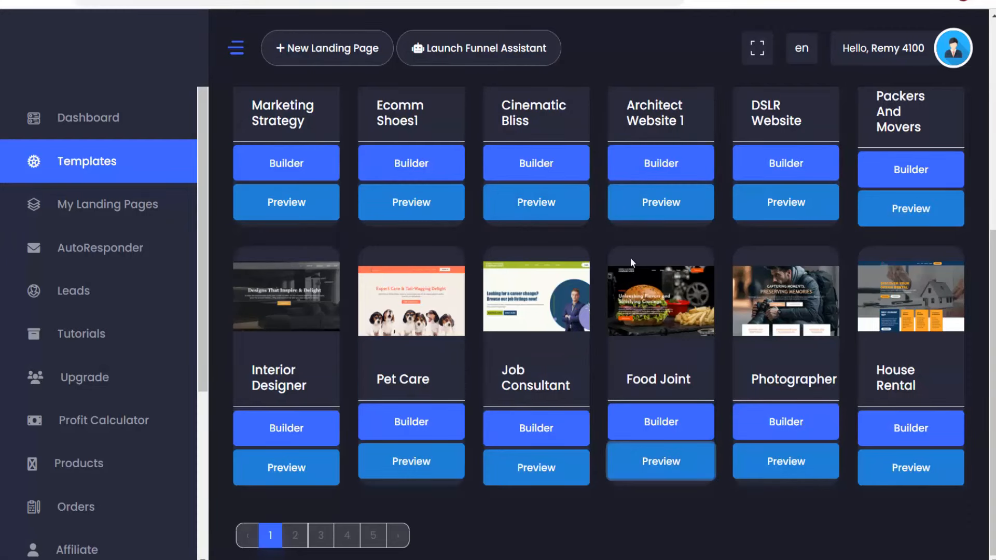
Preview the Photographer template and look over its page.
click(786, 460)
scroll(595, 170, down, 5)
scroll(455, 406, up, 10)
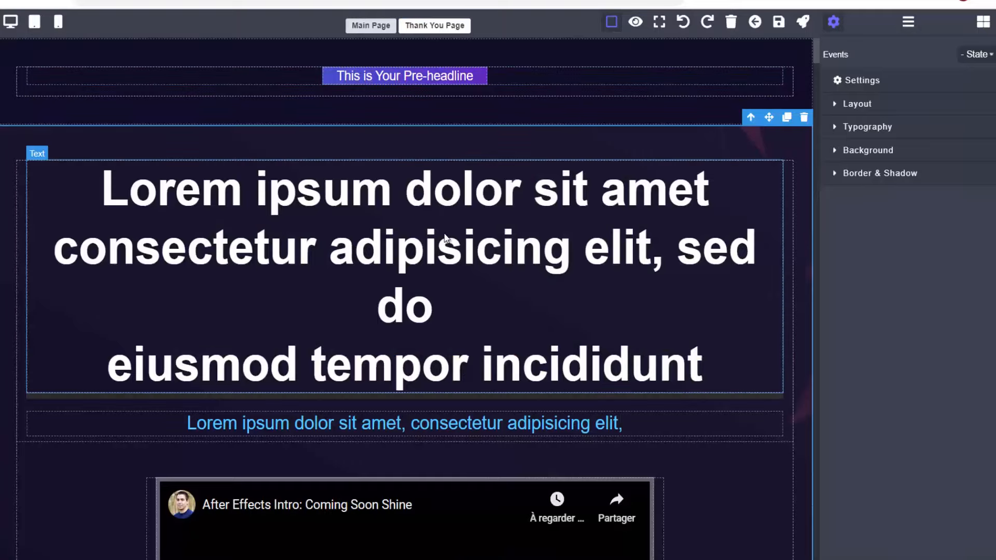
Look over the template's main page and open the AI content generator for the main headline.
scroll(444, 237, down, 20)
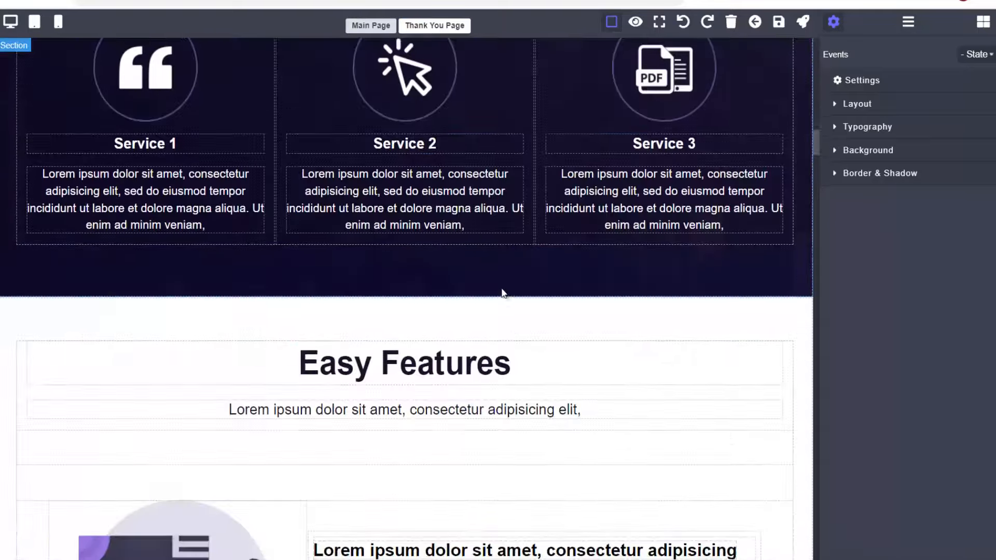
scroll(502, 293, up, 20)
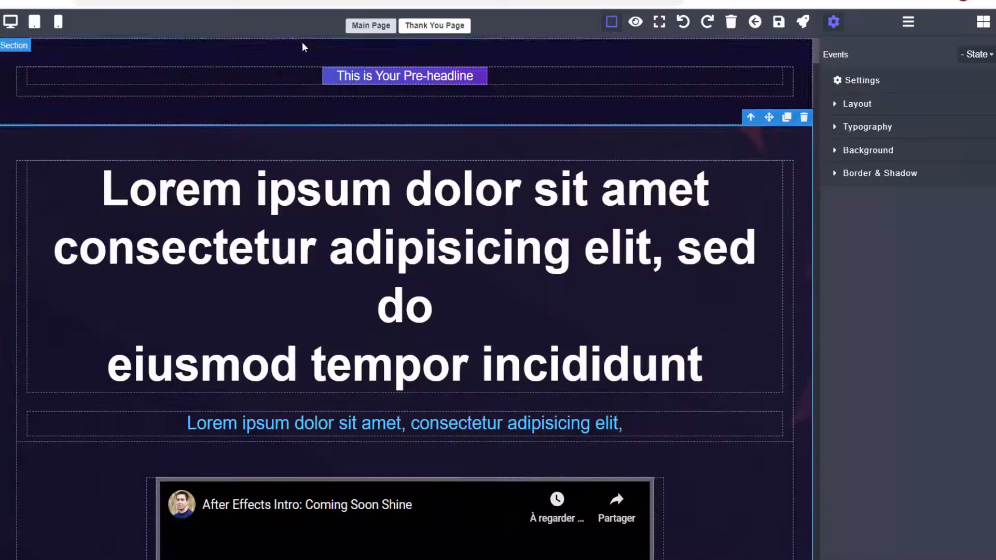
scroll(464, 165, down, 1)
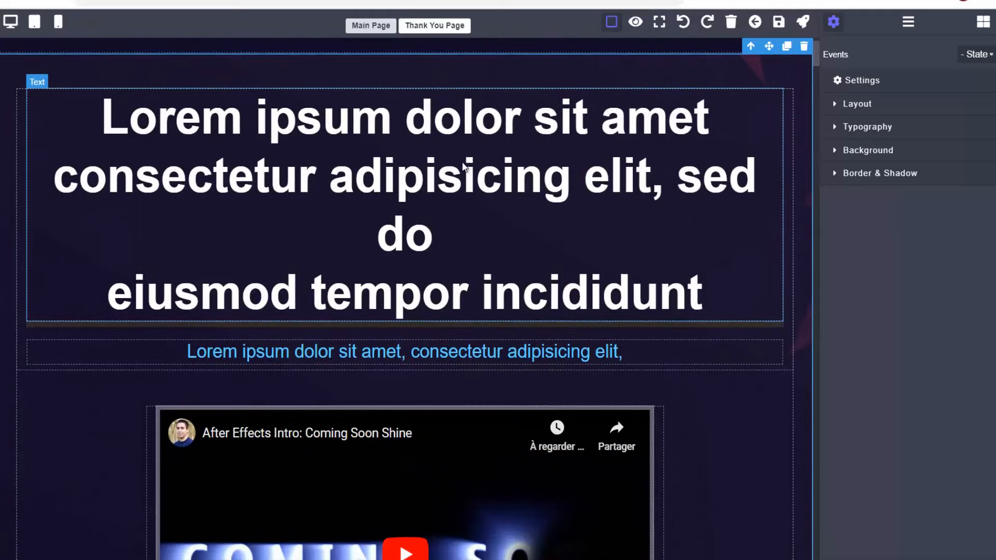
click(402, 188)
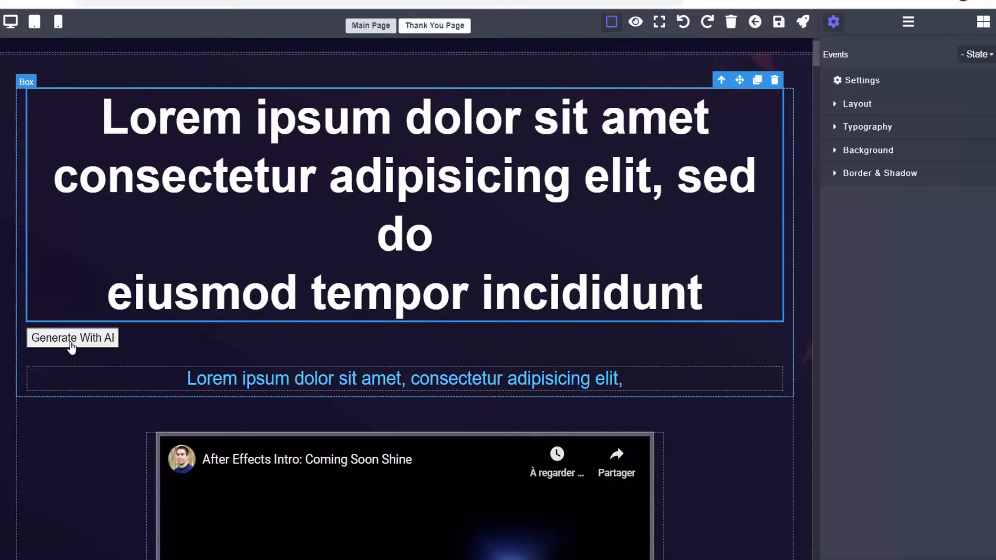
scroll(449, 199, down, 1)
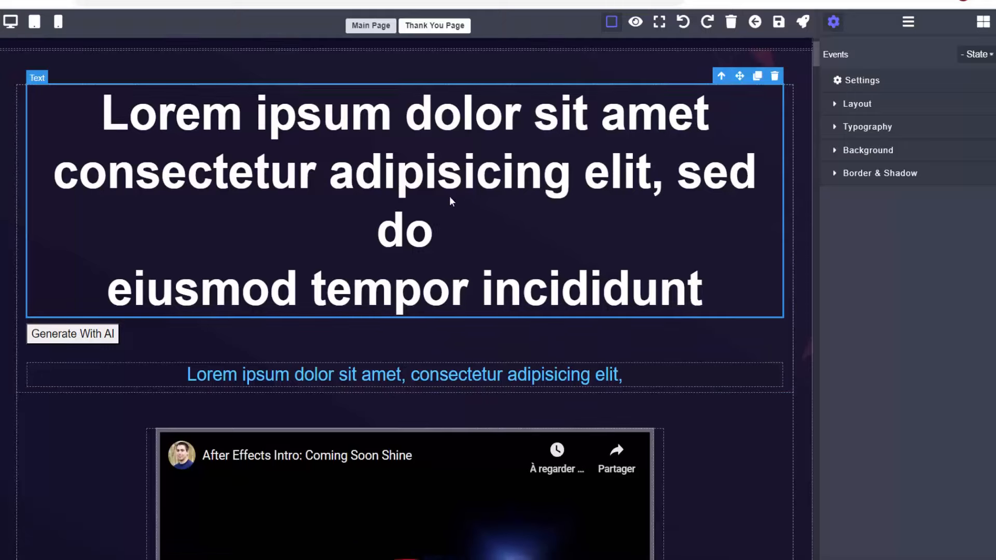
scroll(384, 171, up, 2)
scroll(313, 272, down, 2)
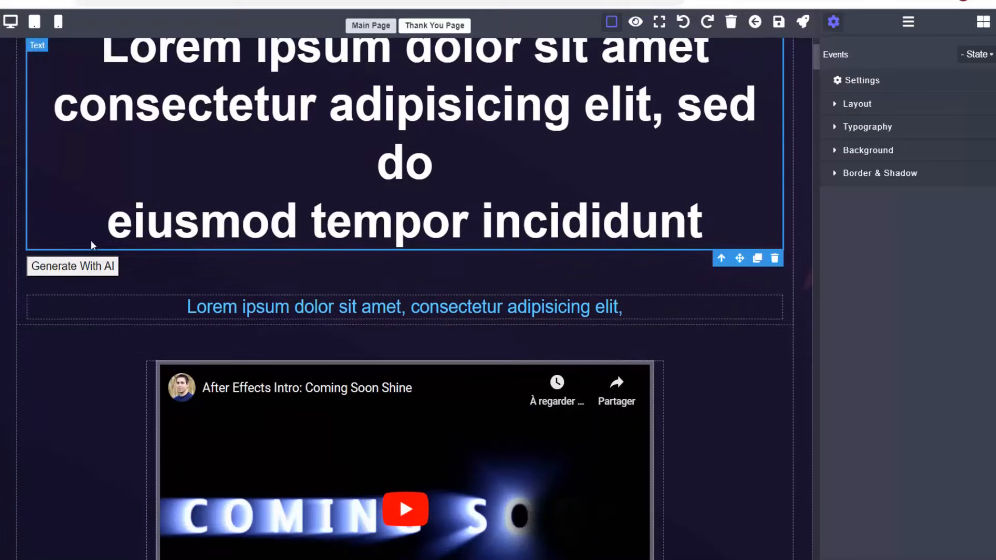
click(78, 268)
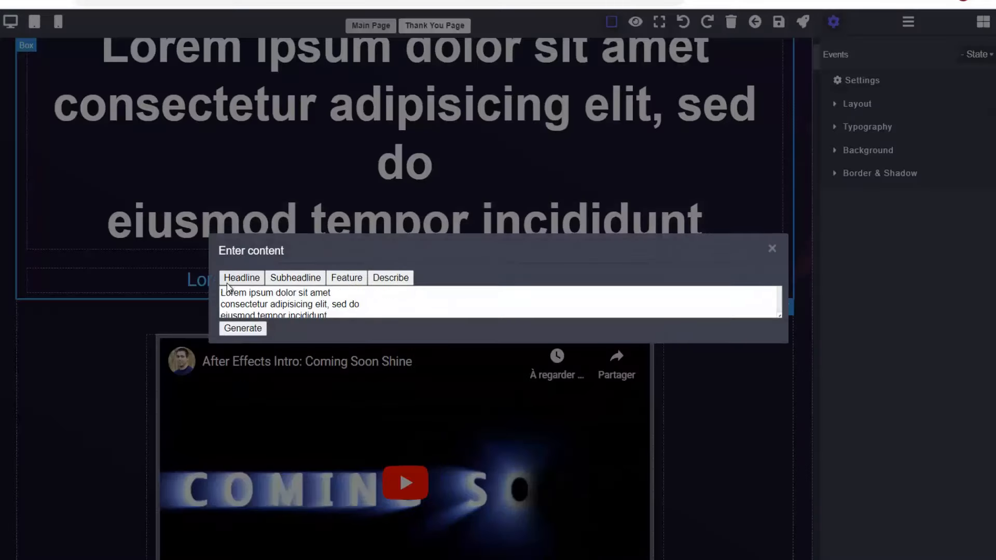
Try the Headline, Subheadline, Feature and Describe prompt presets in the headline's AI generator.
click(242, 279)
click(296, 280)
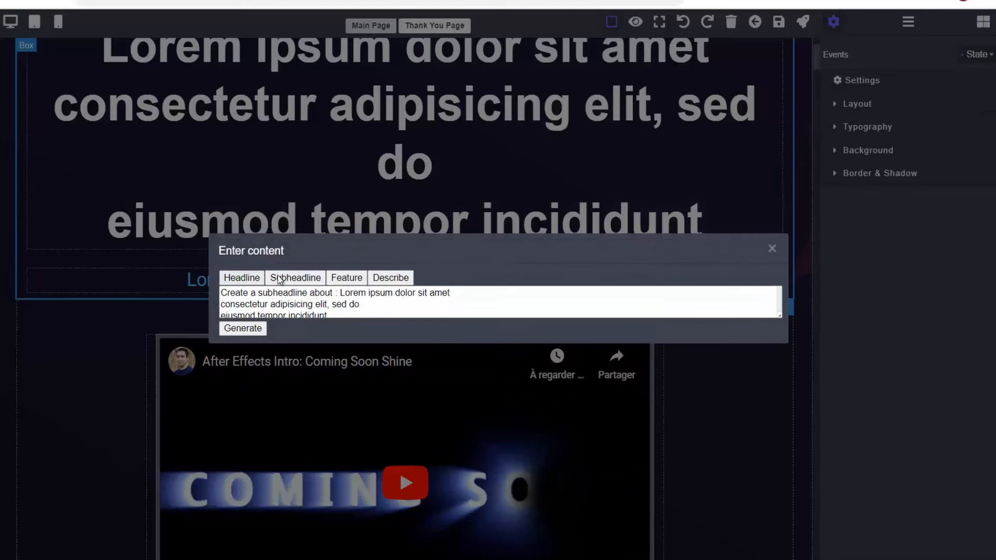
click(335, 280)
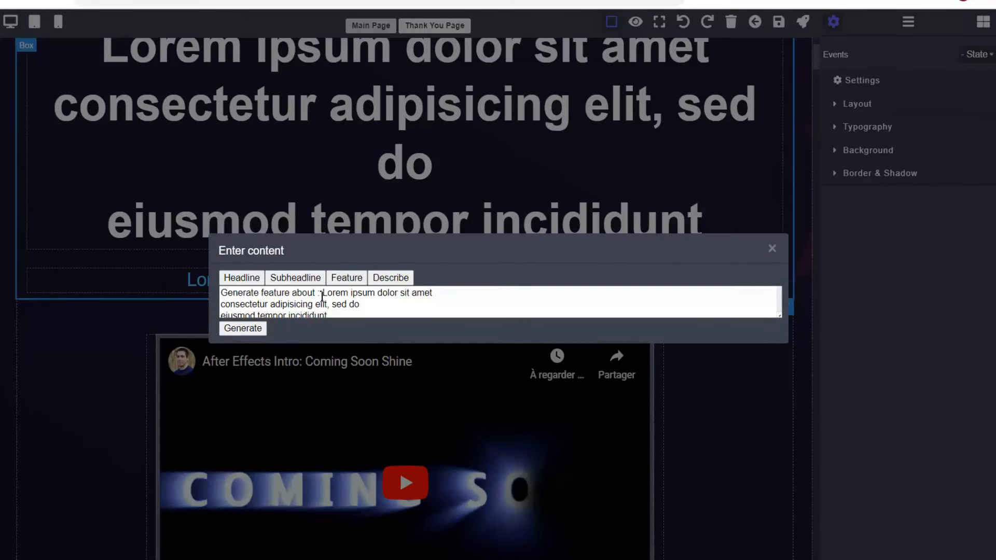
click(391, 279)
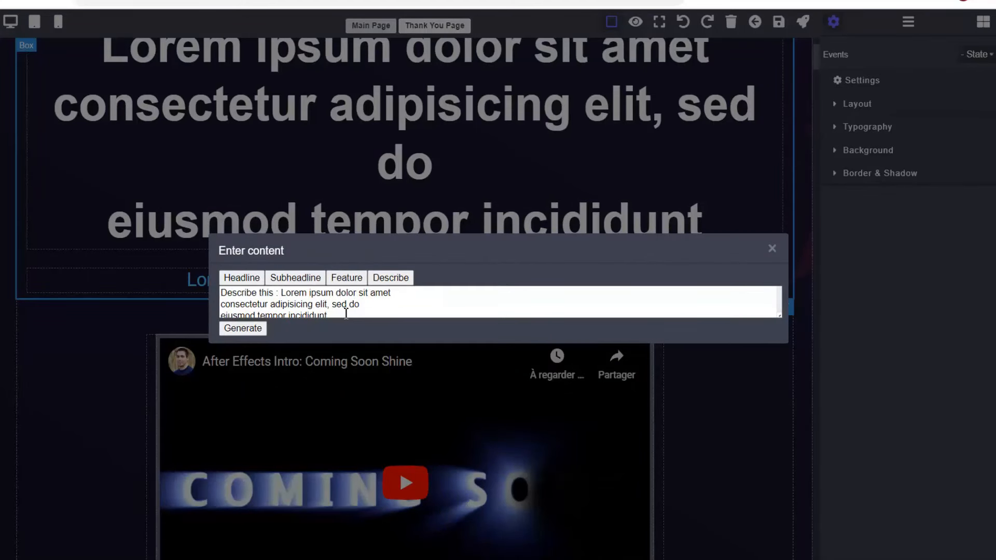
Generate and apply an AI headline from "écris un titre de 10 mots maximum pour faire la promotion d'un logiciel de création vidéo qui utilise l'intelligence artificielle".
click(347, 309)
key(ctrl+a)
key(BackSpace)
text(écris un titre de 10 mots maximum pour faire la promotion d'un logiciel de création vidéo qui utilise l'intelligence artificielle)
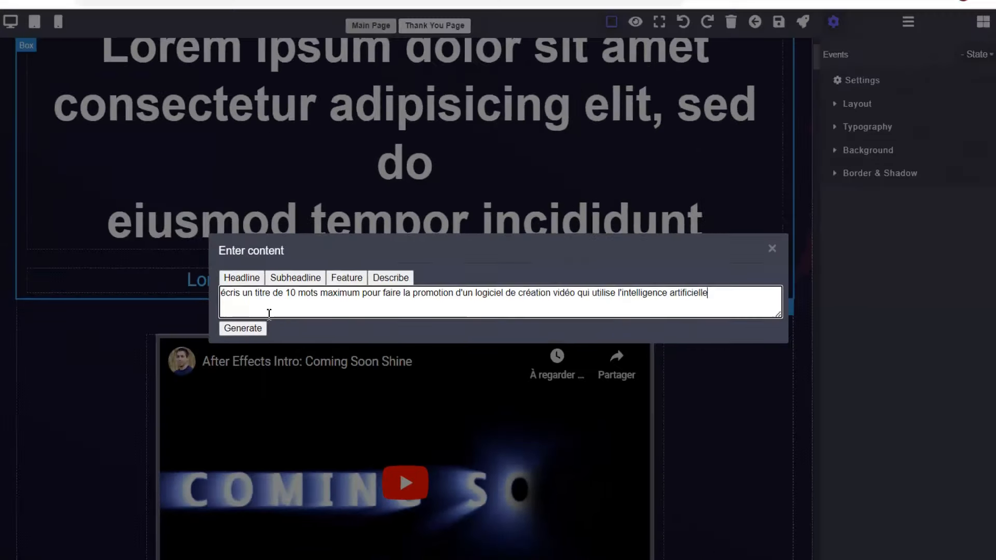
click(243, 328)
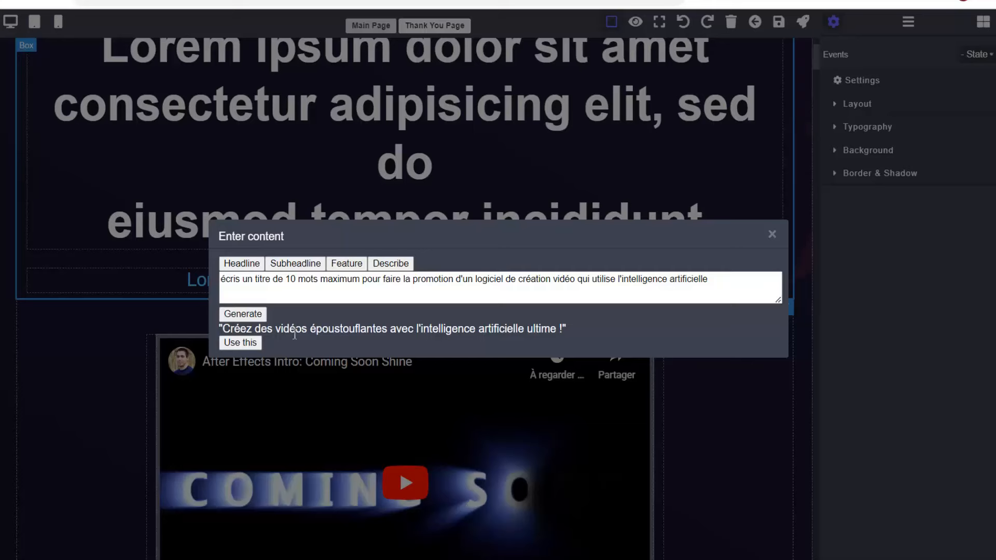
click(239, 343)
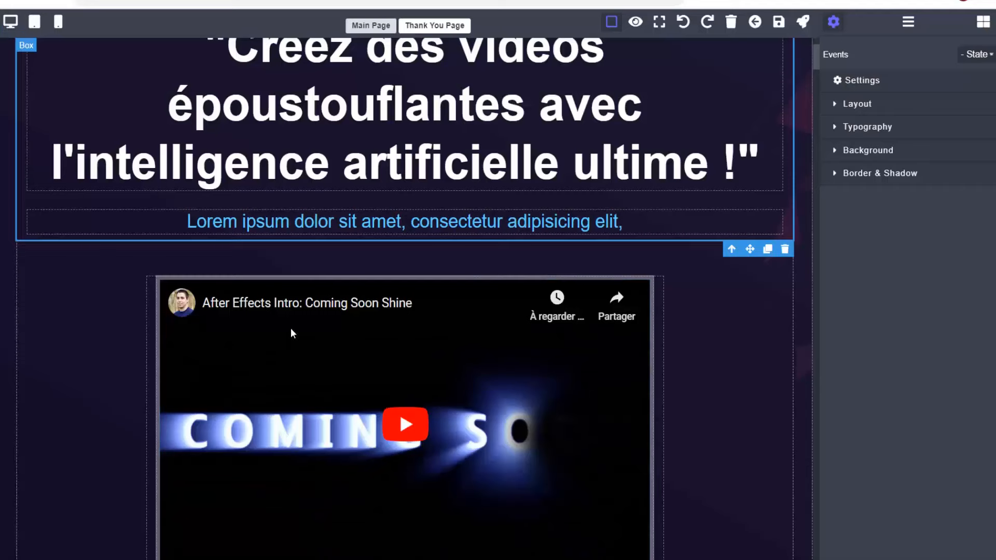
scroll(282, 132, up, 3)
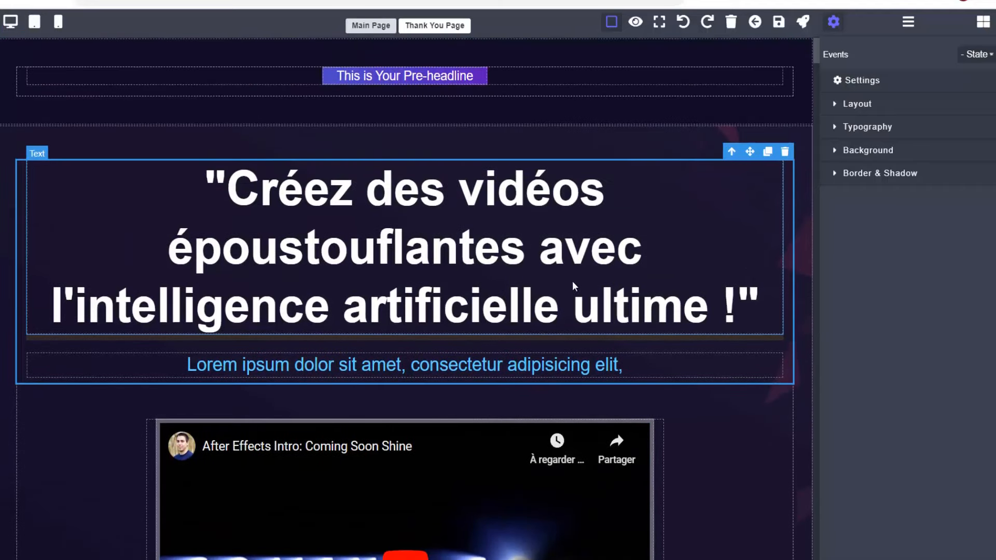
scroll(575, 282, down, 3)
scroll(540, 218, up, 1)
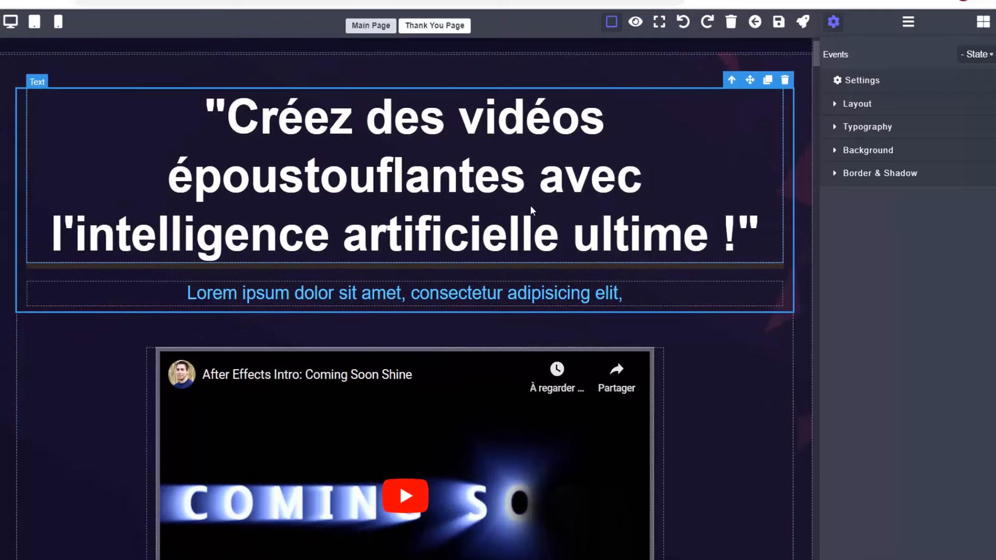
scroll(530, 210, down, 1)
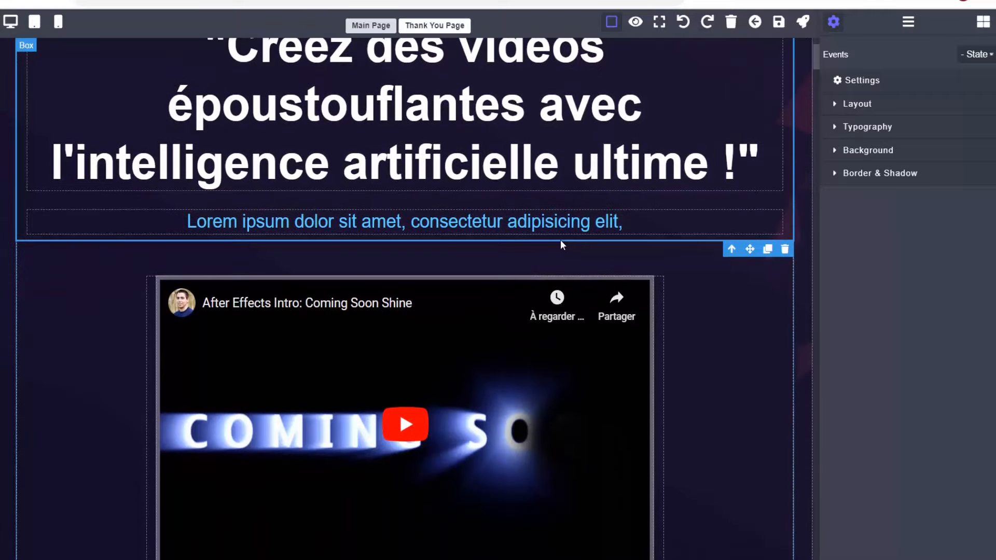
Generate and apply an AI subheadline from "écris un sous-titre de 20 mots maximum pour faire la promotion d'un logiciel de création vidéo qui utilise l'intelligence artificielle".
click(520, 223)
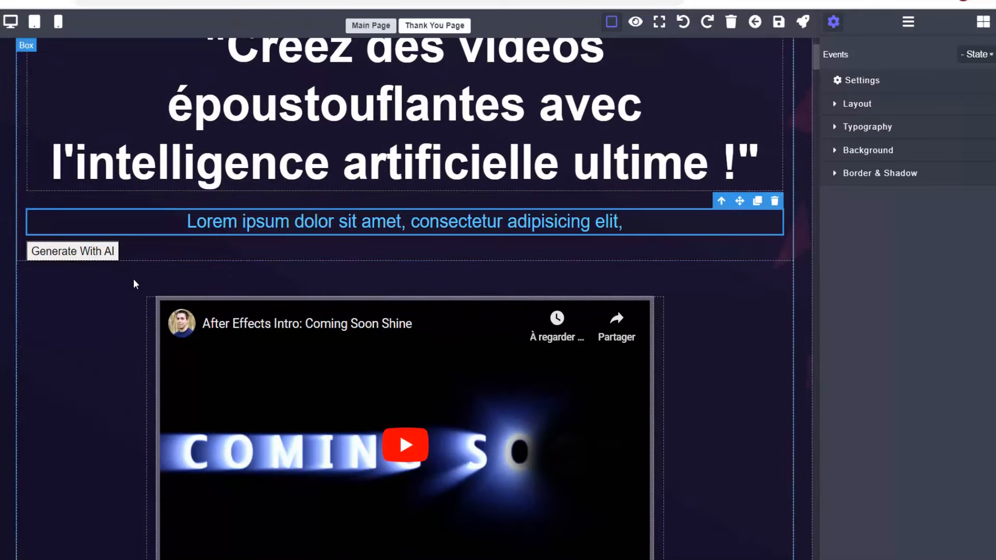
click(73, 251)
click(429, 305)
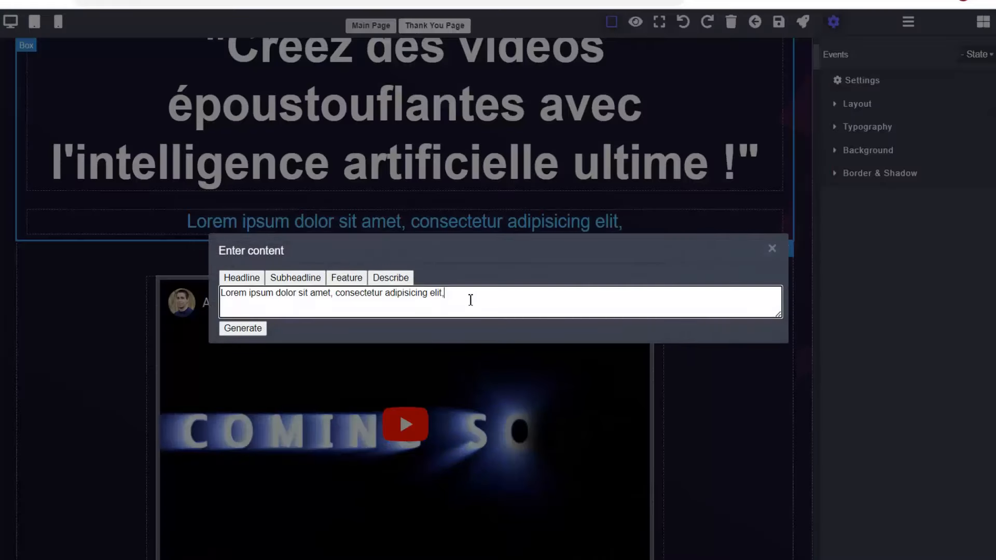
drag(471, 300, 222, 291)
text(écris un sous-titre de 20 mots maximum pour faire la promotion d'un logiciel de création vidéo qui utilise l'intelligence artificielle)
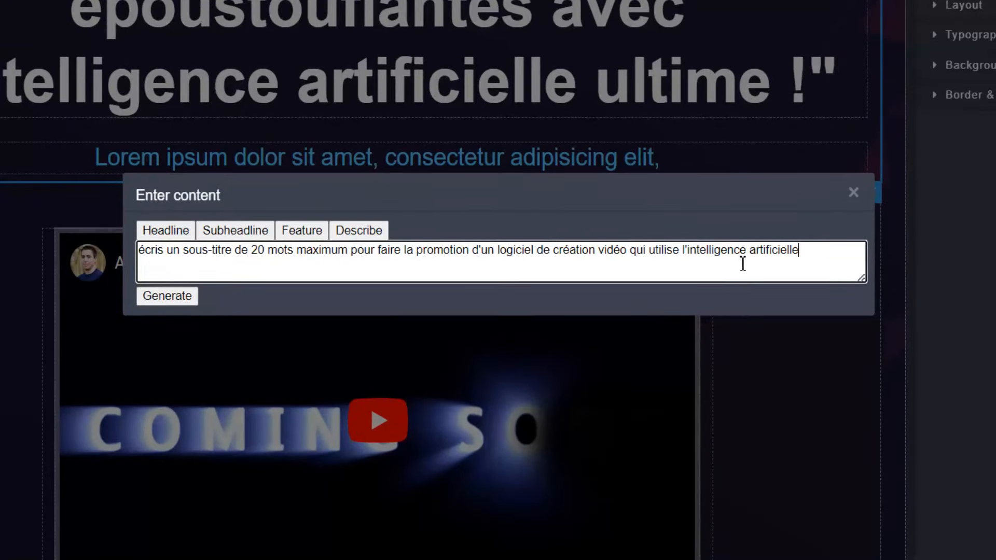
click(181, 299)
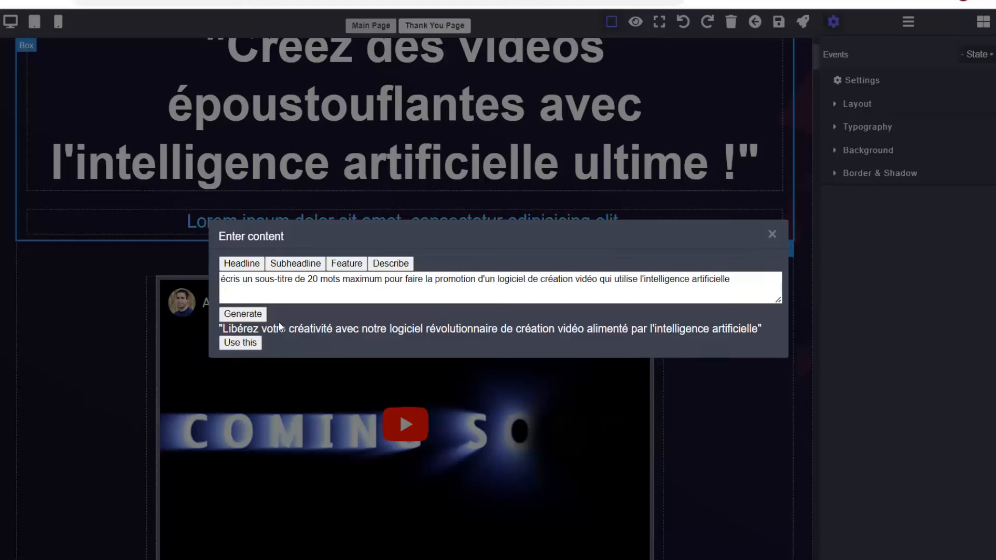
click(232, 344)
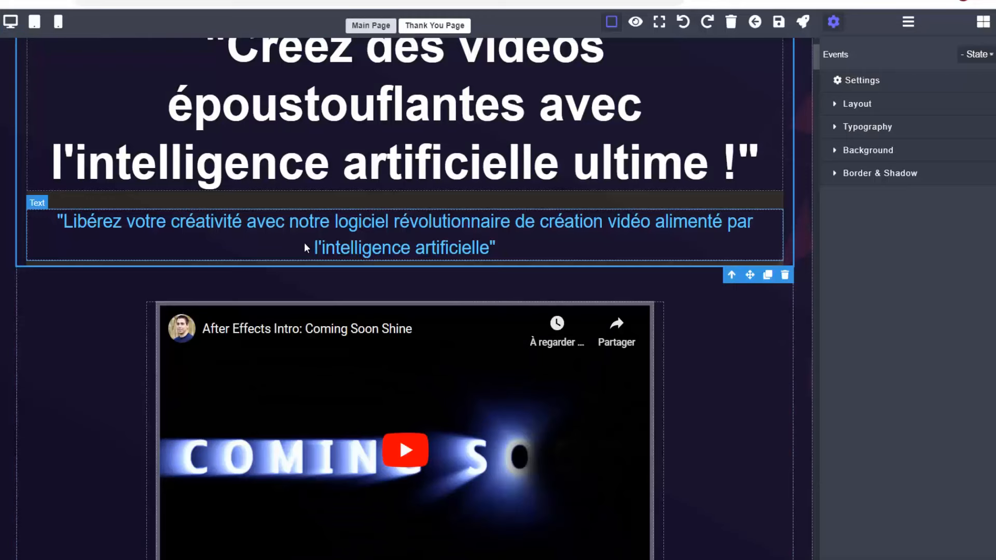
scroll(337, 218, up, 3)
scroll(409, 296, down, 5)
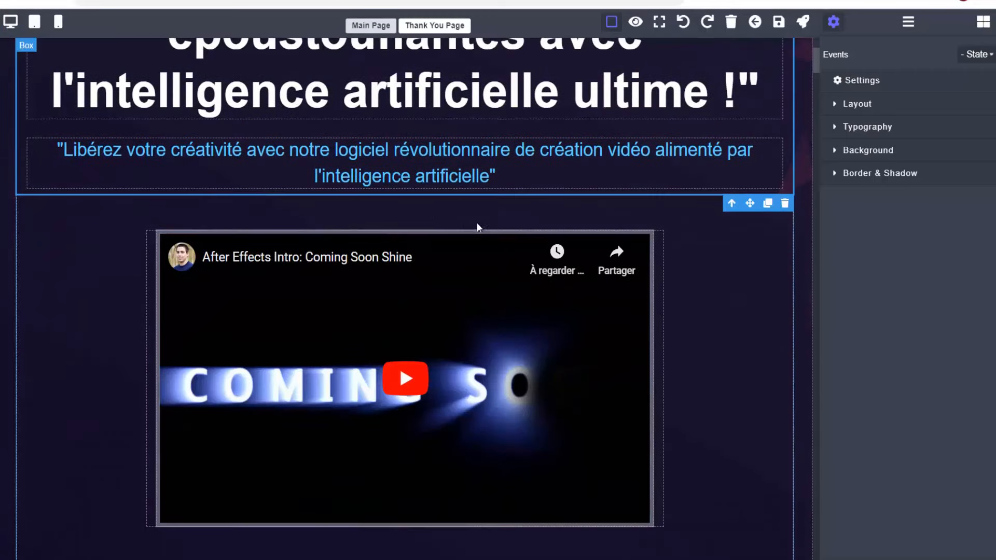
scroll(477, 229, down, 1)
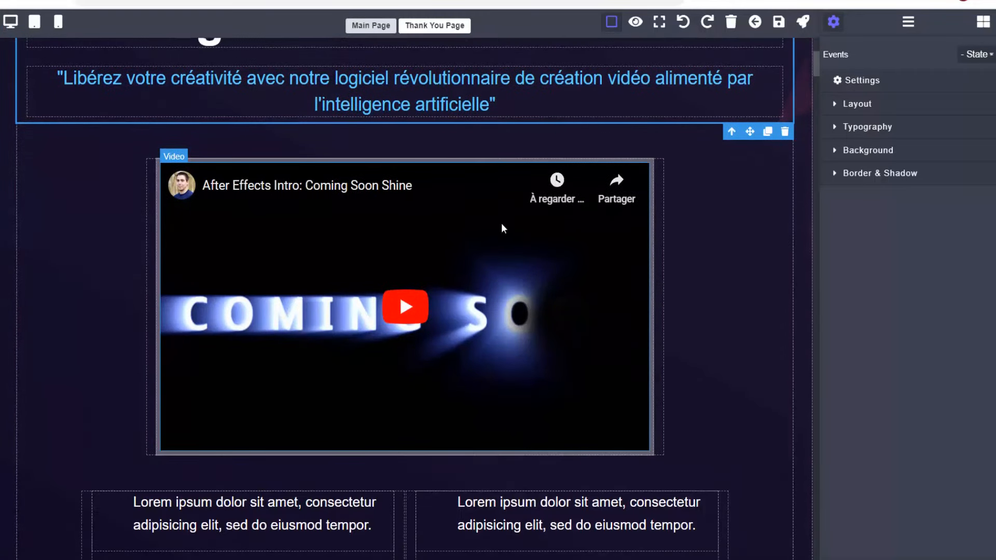
Look through the Settings, Layout and Typography options of the first text block in the second column below the video.
click(589, 282)
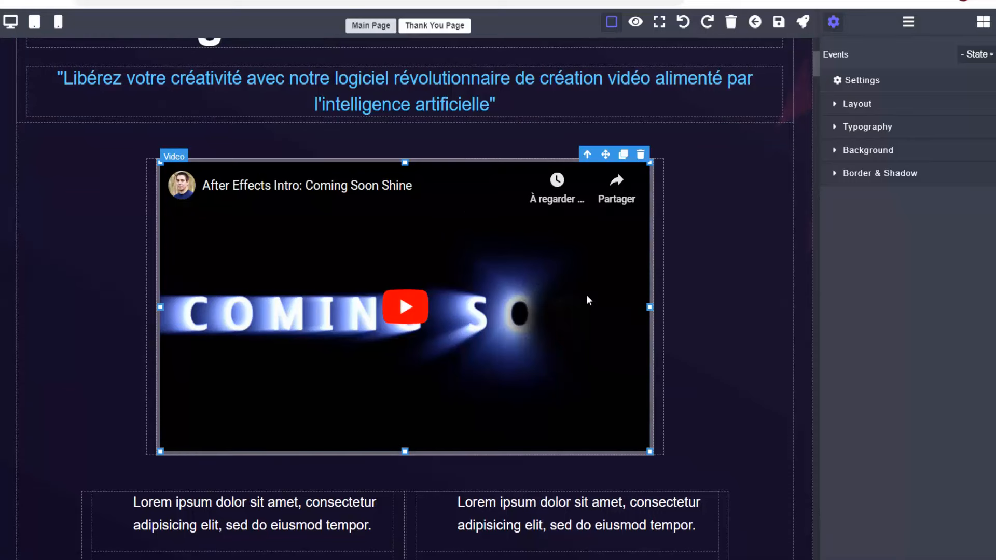
scroll(584, 303, down, 1)
click(528, 445)
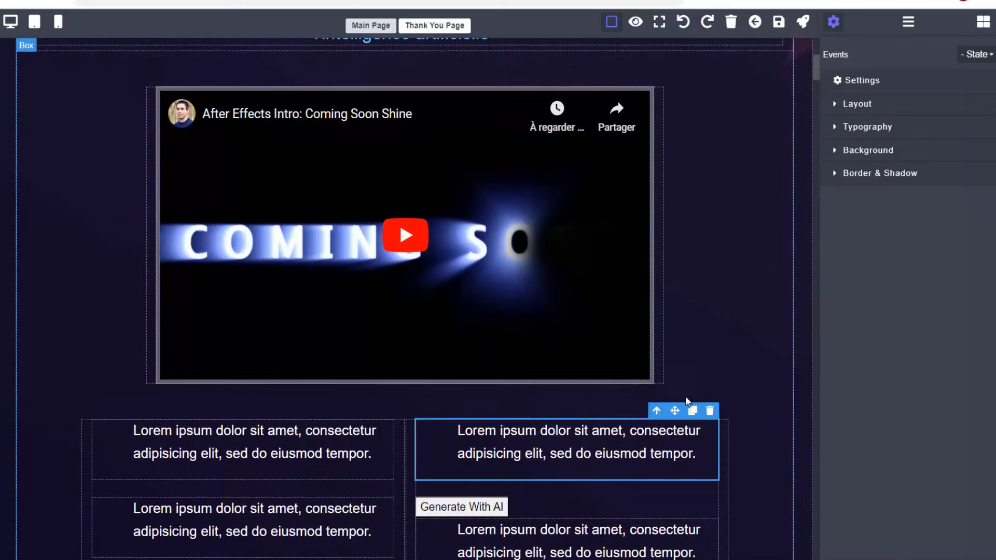
click(856, 82)
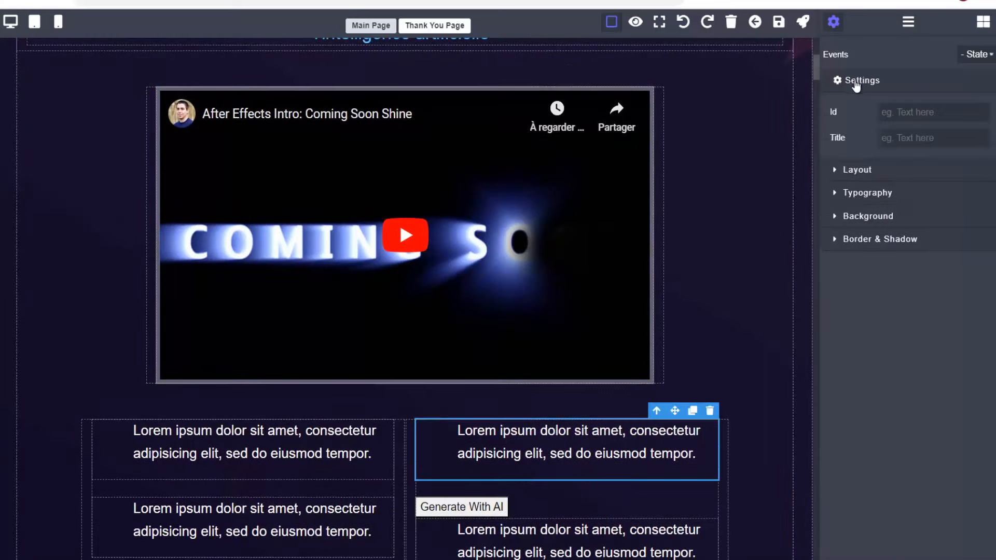
click(871, 176)
click(859, 171)
click(859, 193)
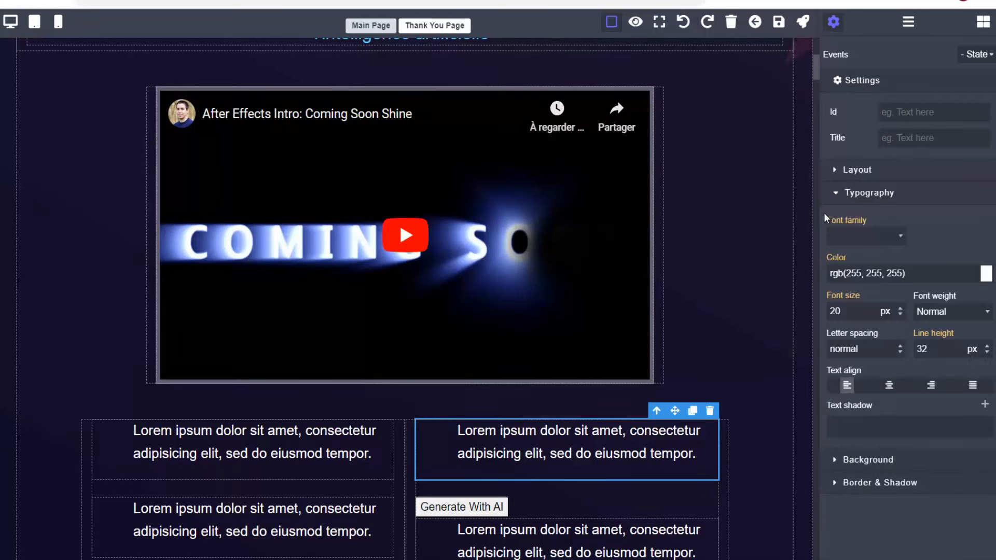
click(851, 167)
click(837, 170)
click(840, 196)
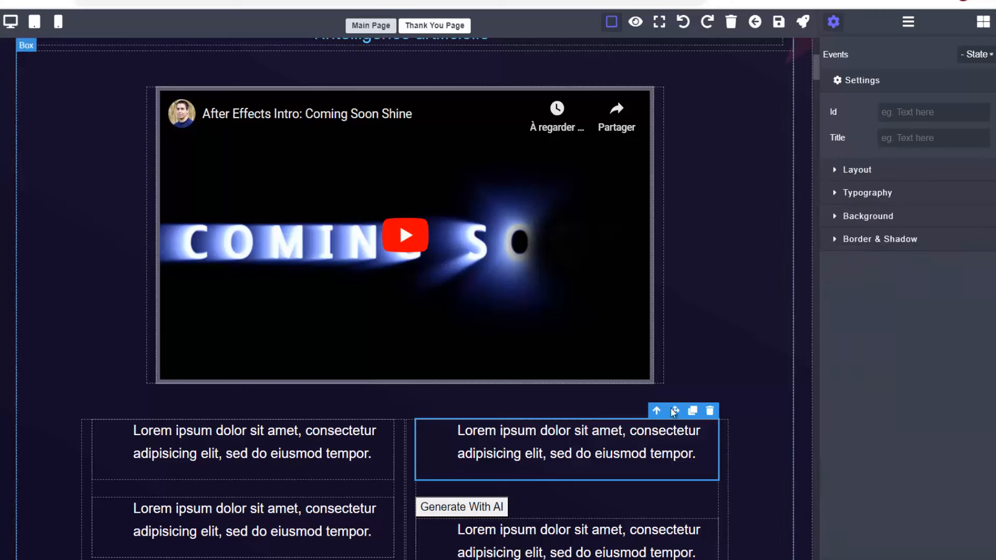
Replace the embedded video with the AIstory video from YouTube, using provider Youtube and video ID 31hMXflbhCw, and enable Autoplay.
click(546, 173)
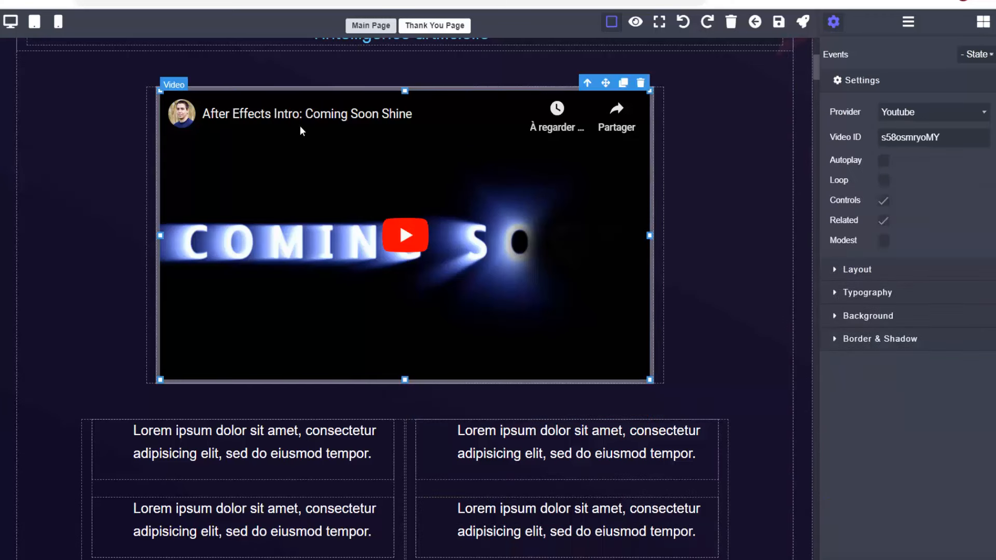
click(932, 111)
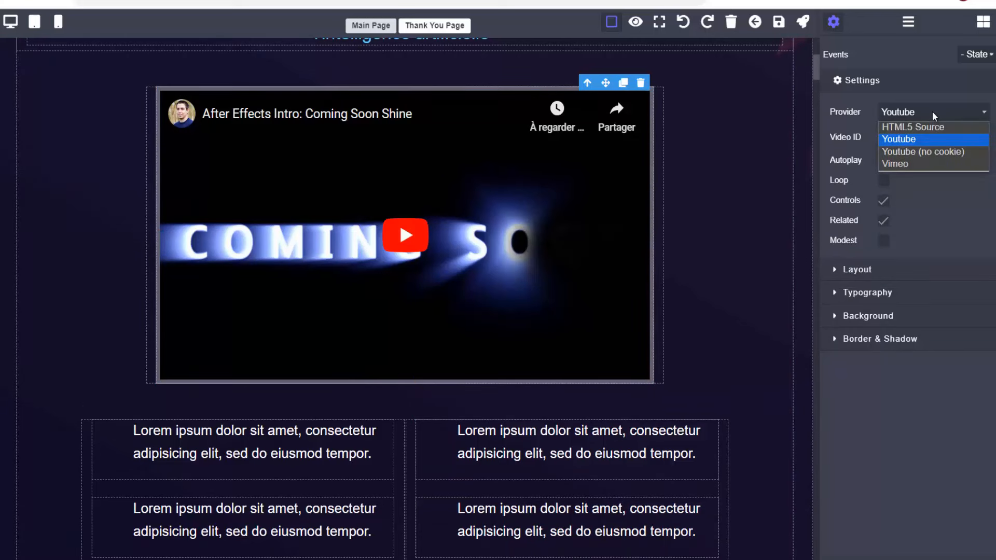
click(904, 139)
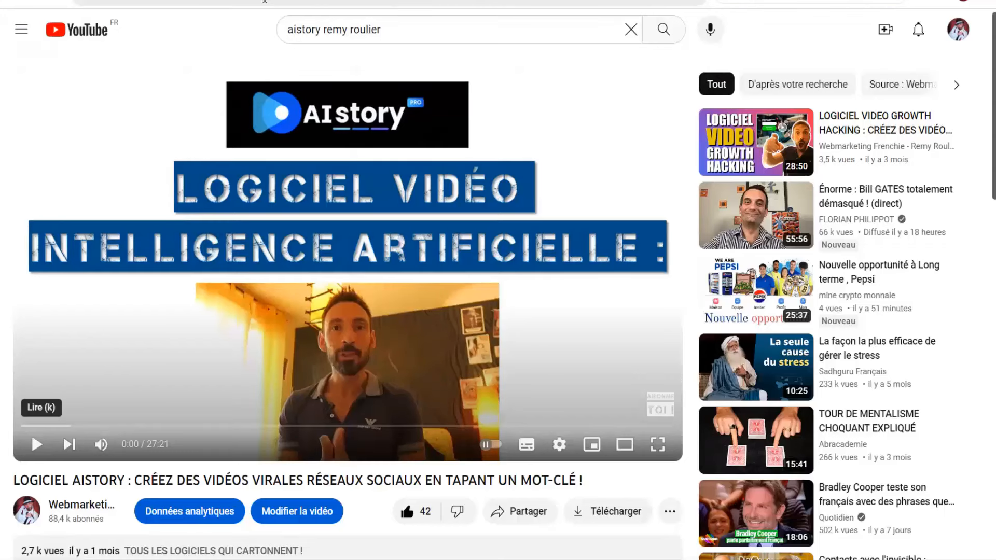
key(ctrl+l)
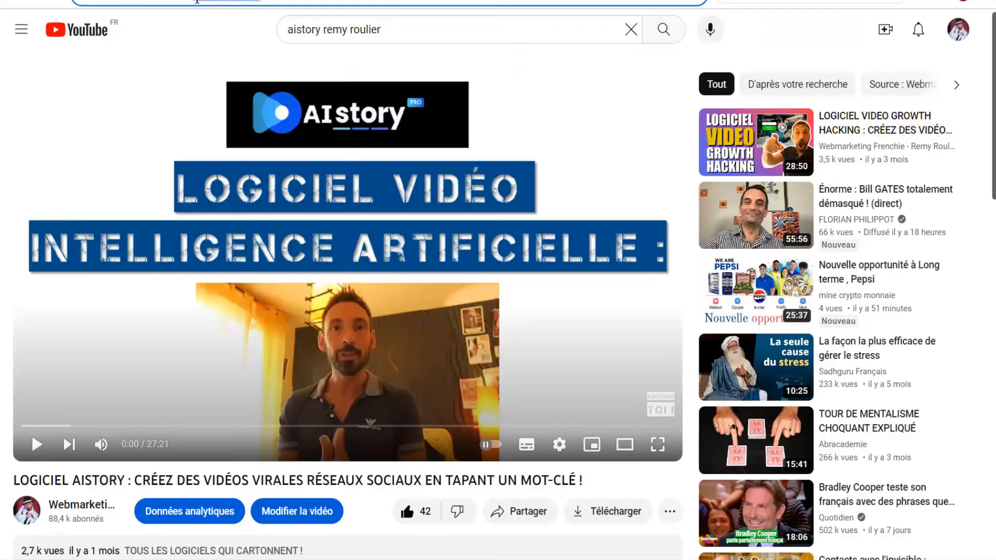
drag(197, 2, 195, 1)
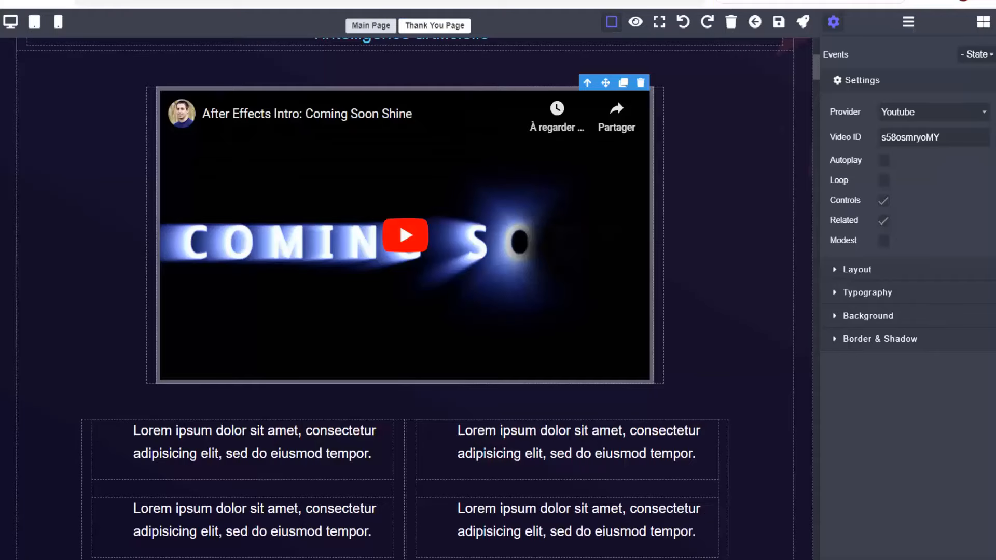
text(31hMXflbhCw)
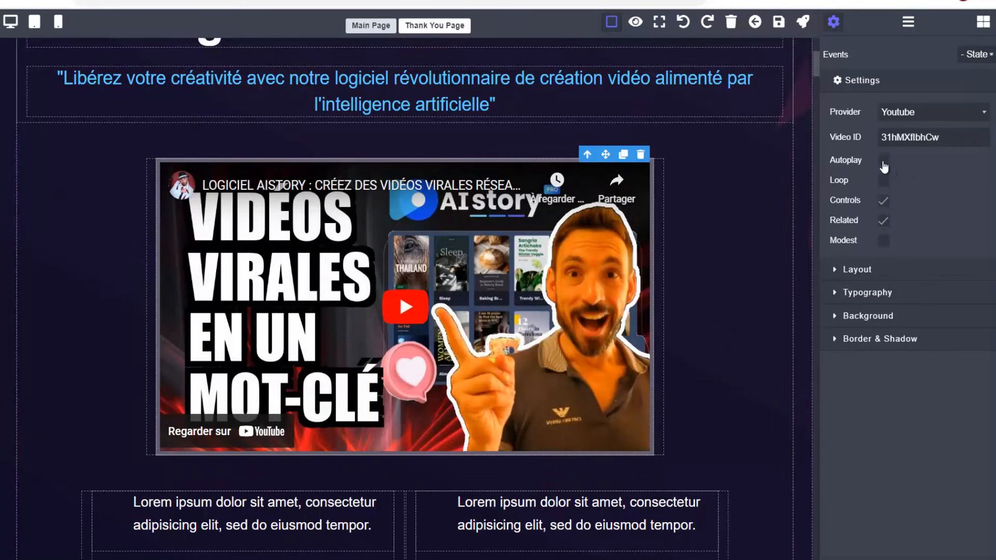
click(883, 163)
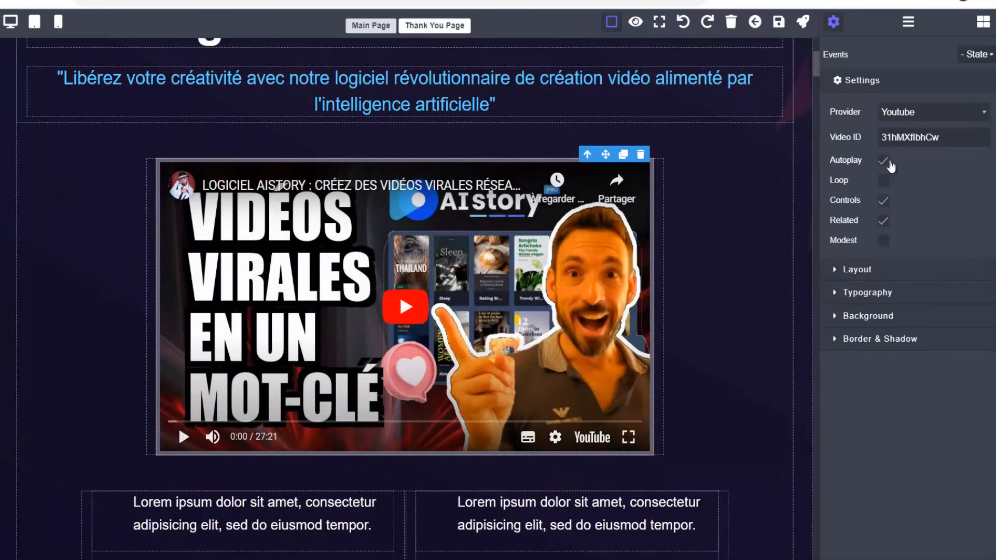
Turn off Autoplay for the embedded video and look over its Layout options.
click(889, 164)
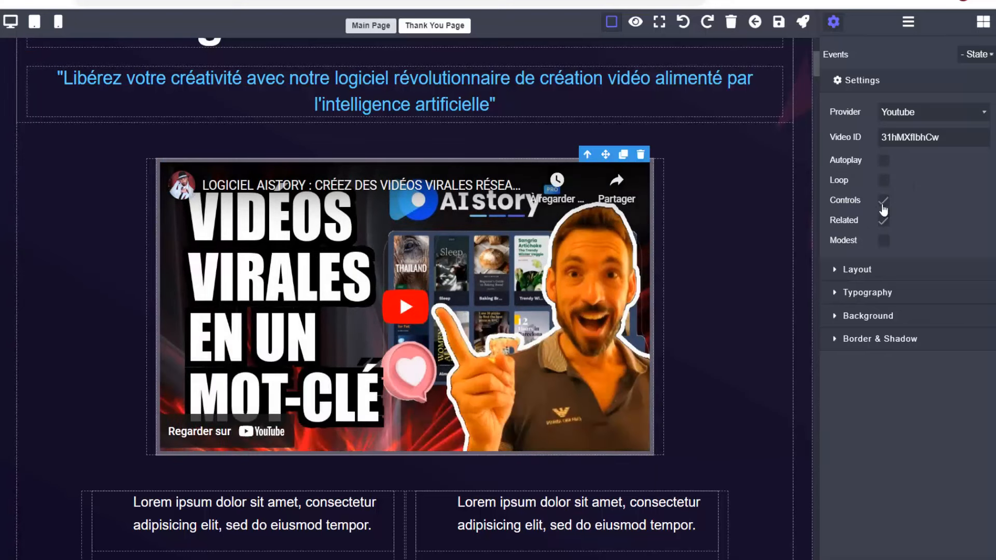
click(883, 219)
click(840, 271)
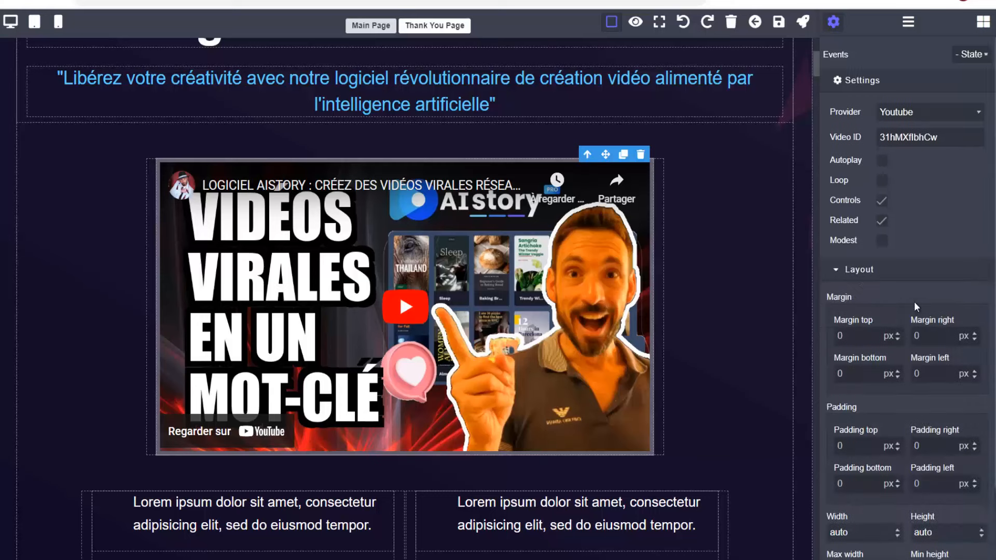
scroll(897, 355, down, 2)
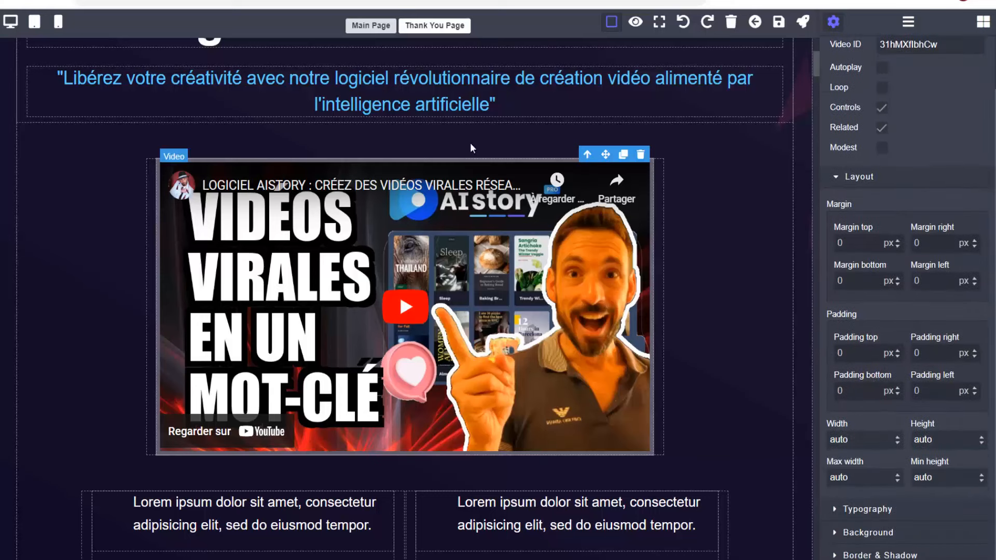
scroll(674, 269, down, 3)
scroll(695, 270, up, 1)
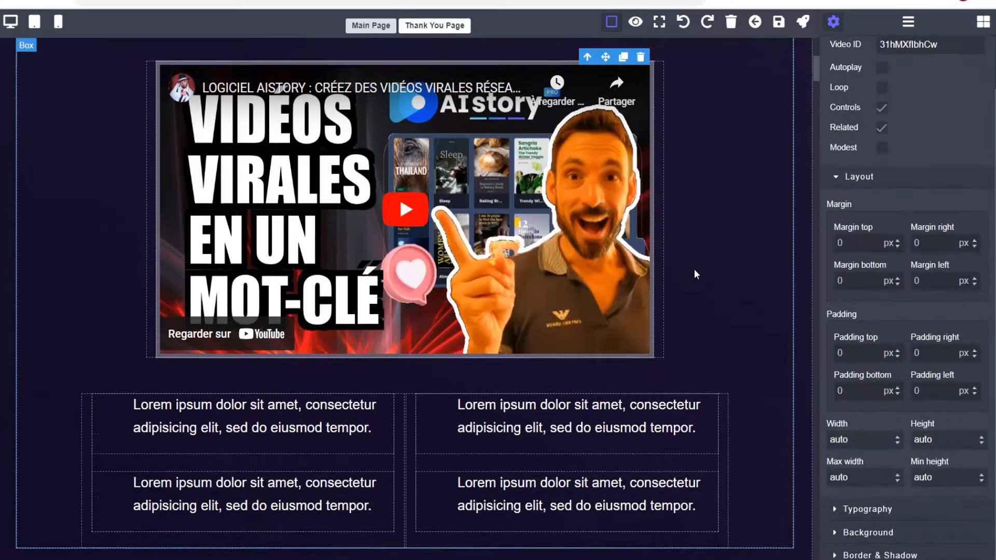
Generate and apply AI text for the upper-left benefit from "écris un bénéfice de 10 mots maximum sur le logiciel de création vidéo qui utilise l'intelligence artificielle".
scroll(519, 269, down, 4)
click(263, 229)
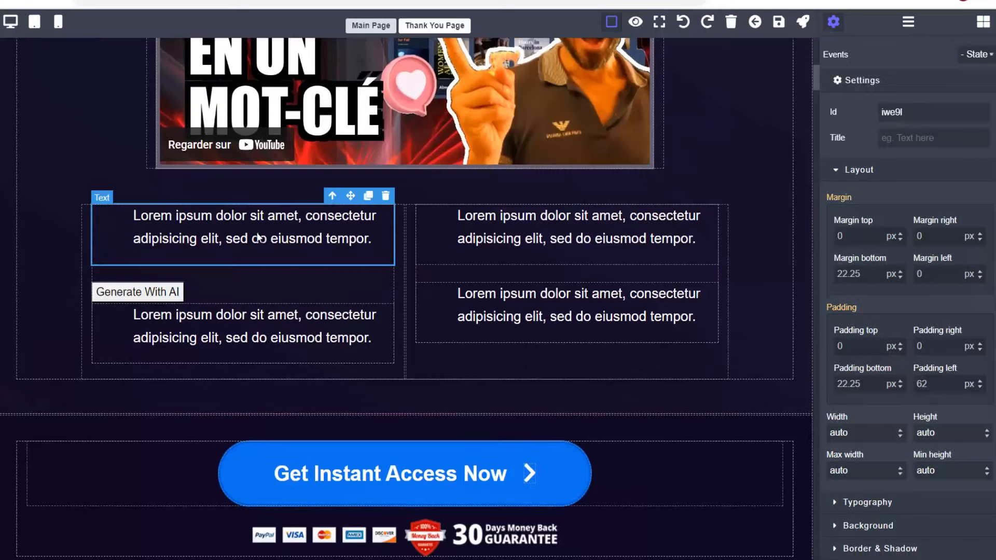
click(142, 292)
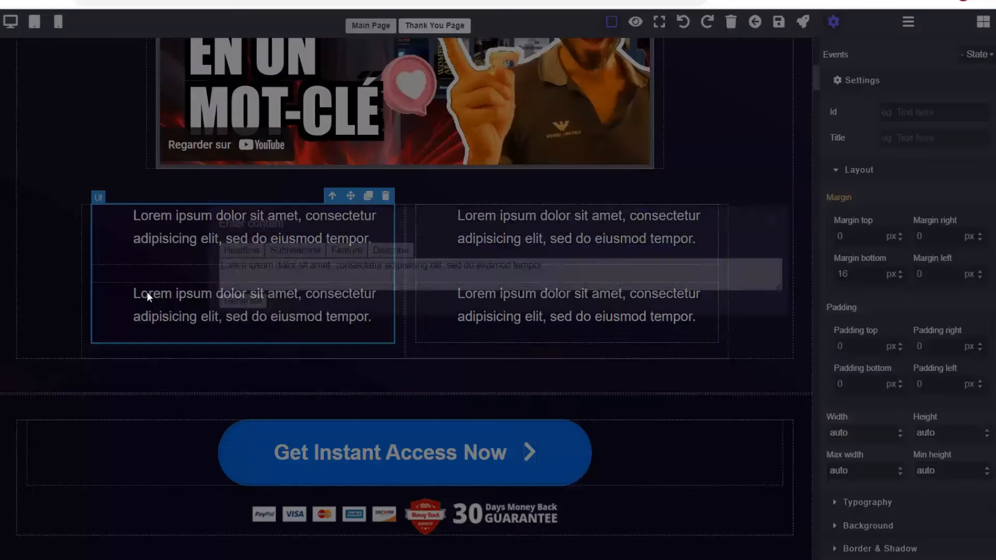
drag(553, 295, 221, 294)
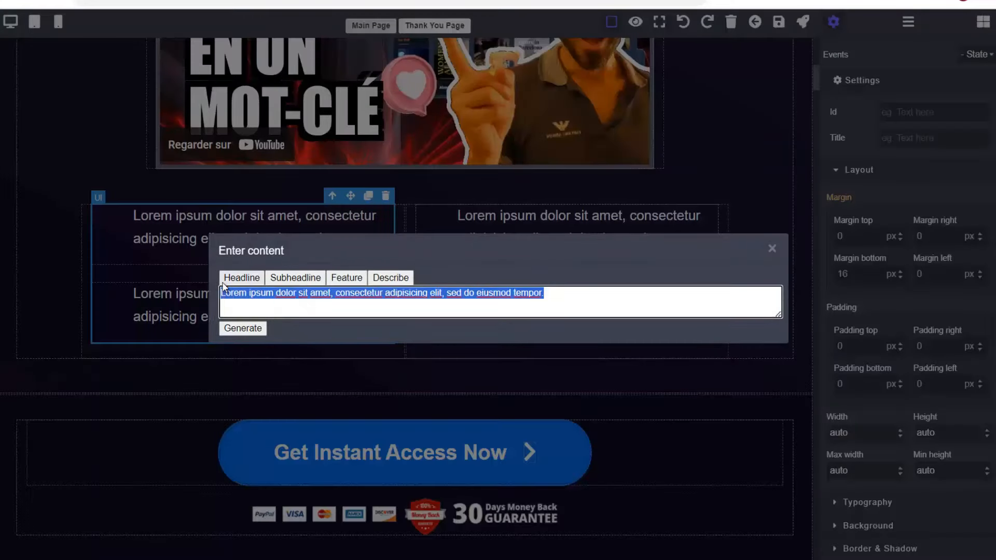
text(écris un bénéfice de 10 mots maximum sur le logiciel de création vidéo qui utilise l'intelligence artificielle)
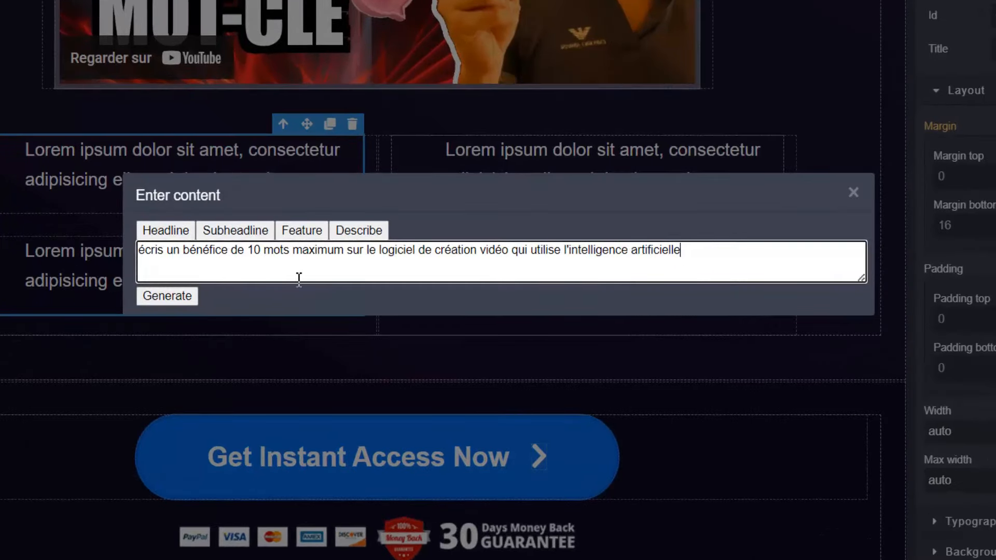
click(166, 302)
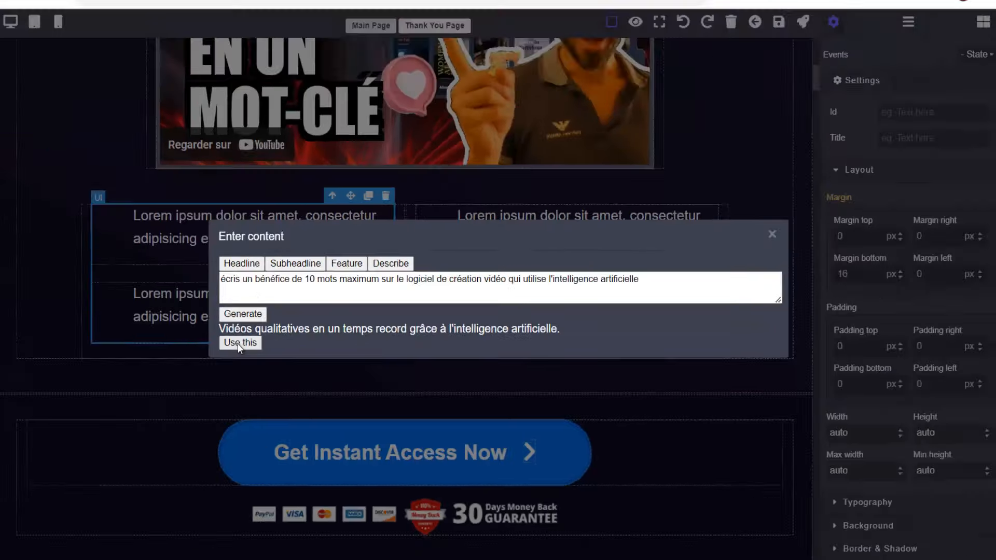
click(161, 314)
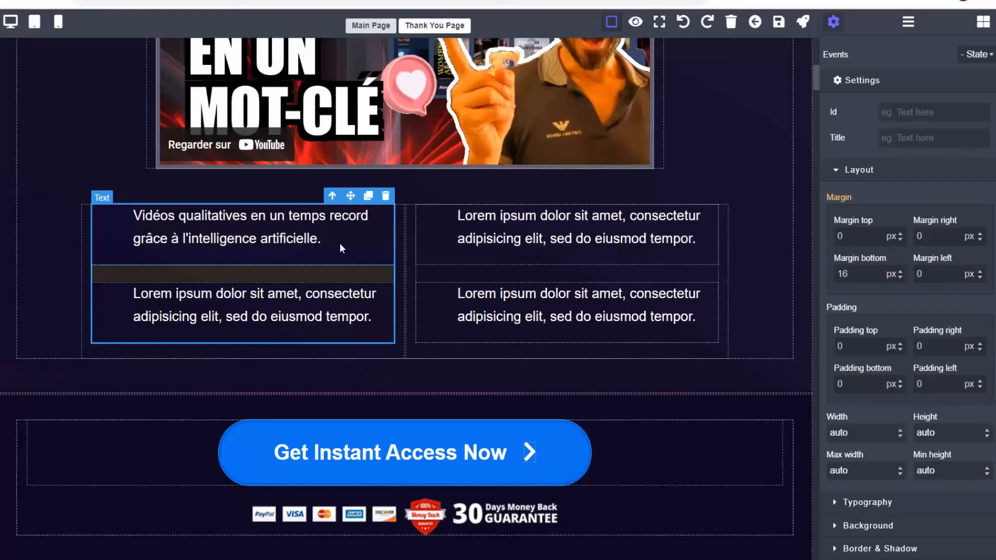
Generate and apply AI text for the lower-left benefit from "écris un second bénéfice de 10 mots maximum sur le logiciel de création vidéo qui utilise l'intelligence artificielle".
click(248, 323)
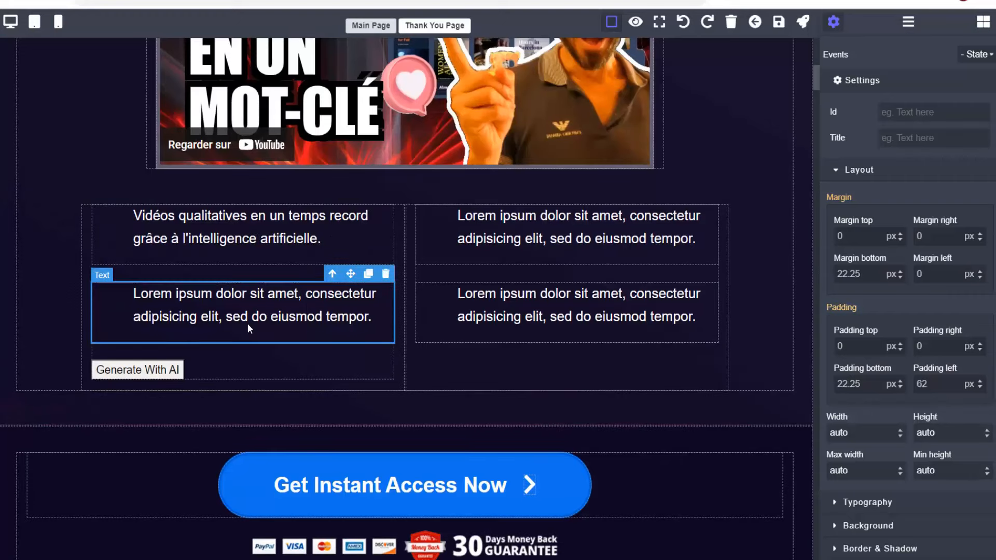
click(137, 371)
key(ctrl+a)
text(écris un bénéfice de 10 mots maximum sur le logiciel de création vidéo qui utilise l'intelligence artificielle)
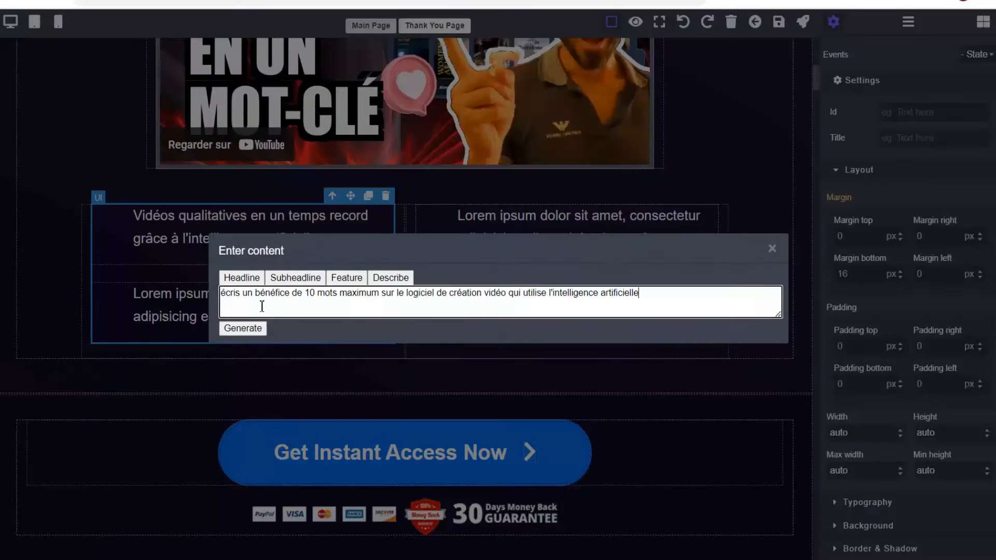
text(second)
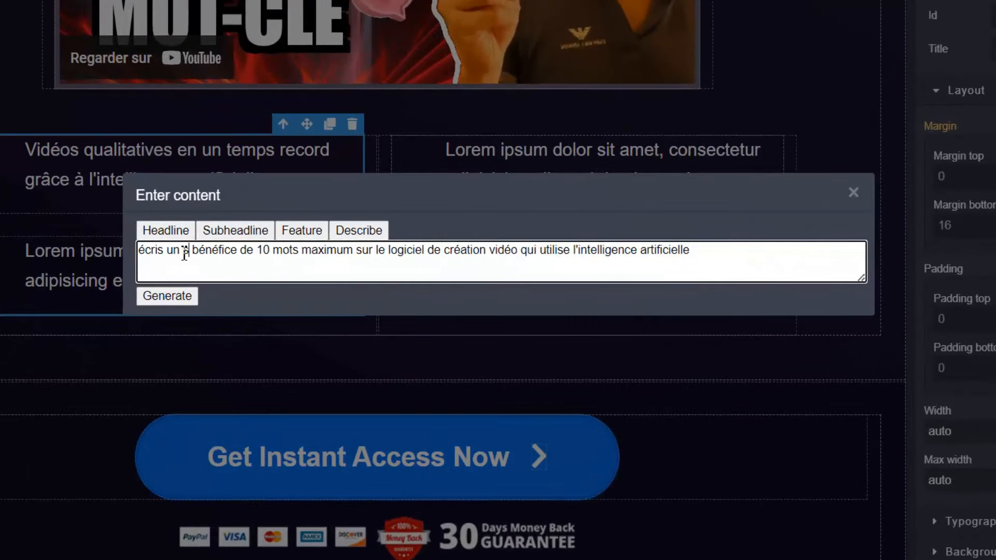
click(193, 297)
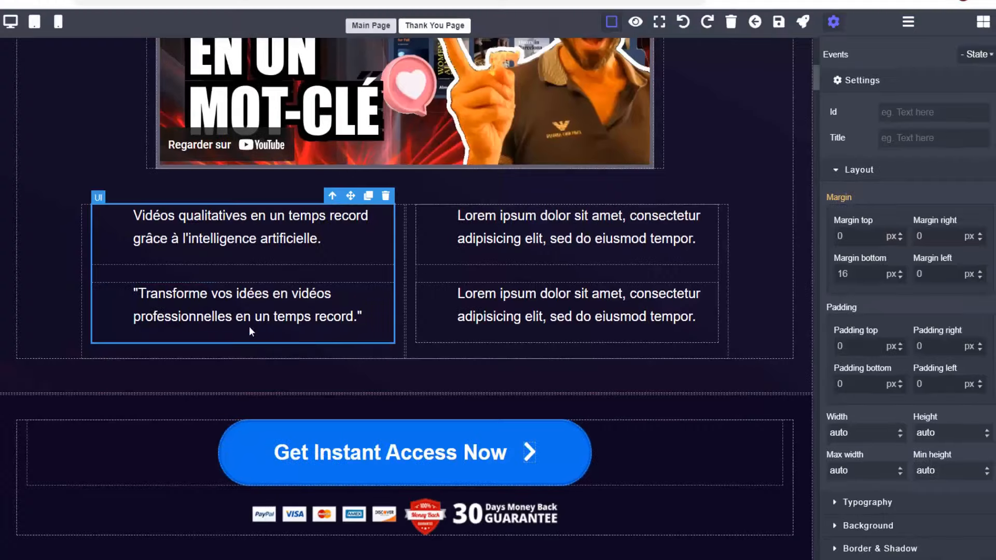
Generate and apply AI text for the upper-right benefit from "écris un troisième bénéfice de 10 mots maximum sur le logiciel de création vidéo qui utilise l'intelligence artificielle".
click(498, 237)
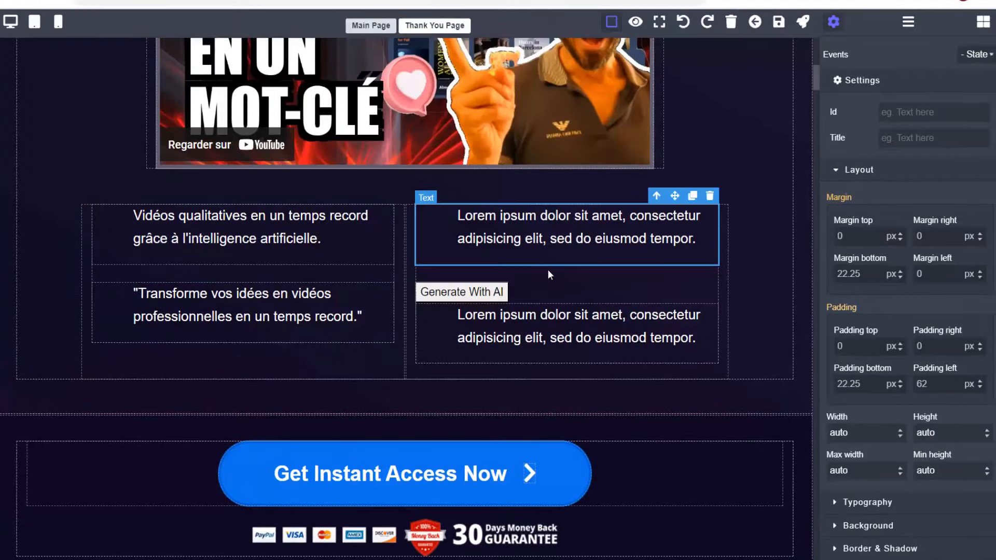
click(463, 291)
drag(544, 293, 272, 302)
text(écris un bénéfice de 10 mots maximum sur le logiciel de création vidéo qui utilise l'intelligence artificielle)
text(troisième)
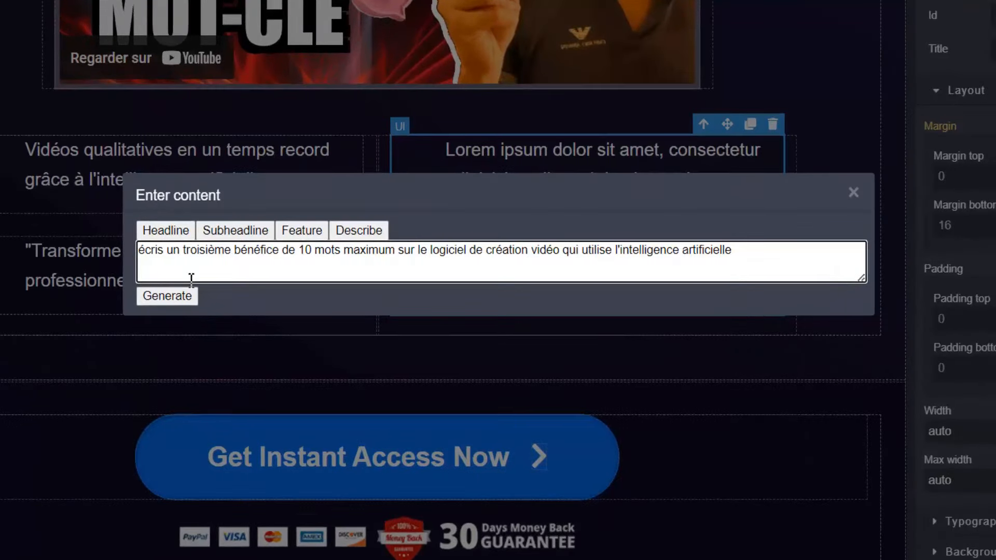
click(167, 300)
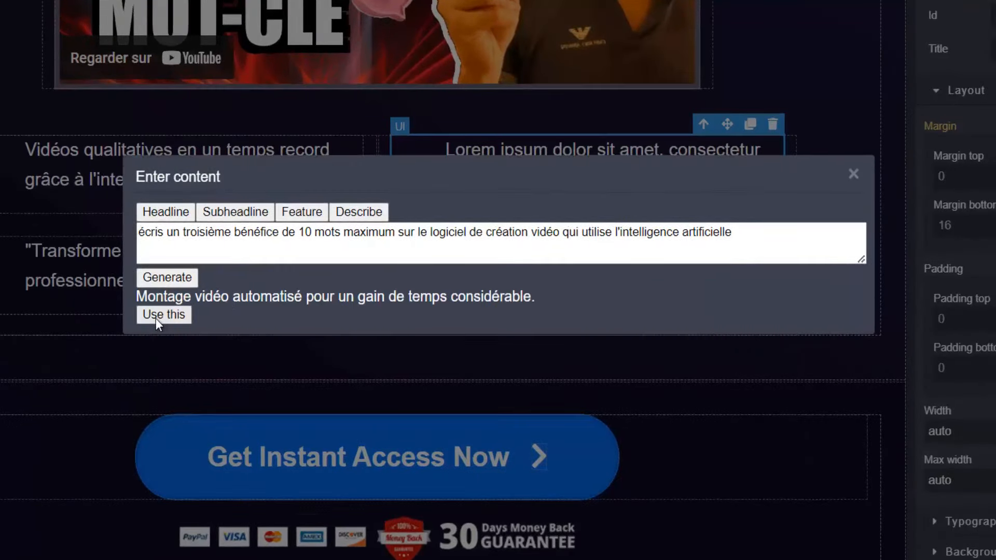
click(155, 319)
Generate and apply AI text for the lower-right benefit from "écris un quatrième bénéfice de 10 mots maximum sur le logiciel de création vidéo qui utilise l'intelligence artificielle".
click(701, 278)
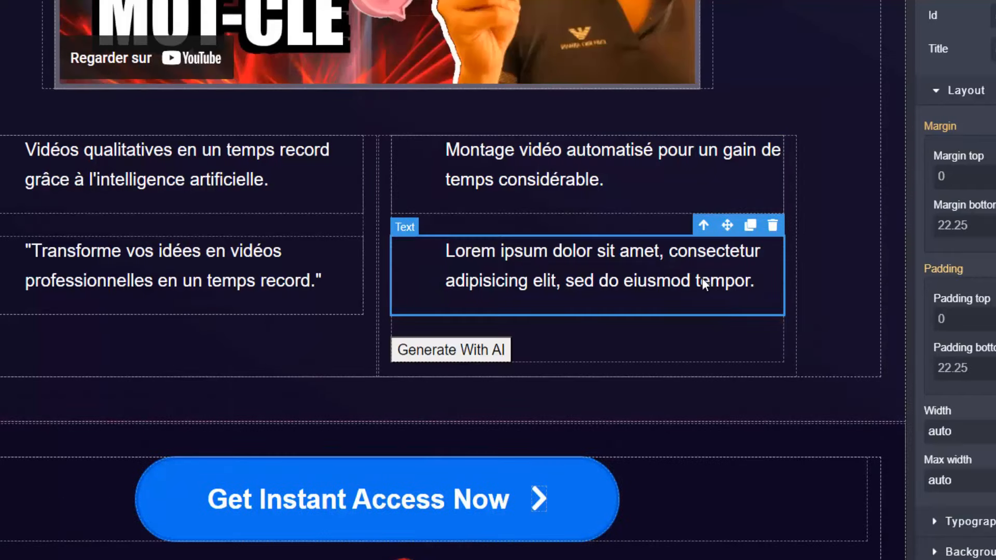
click(453, 350)
drag(558, 249, 144, 249)
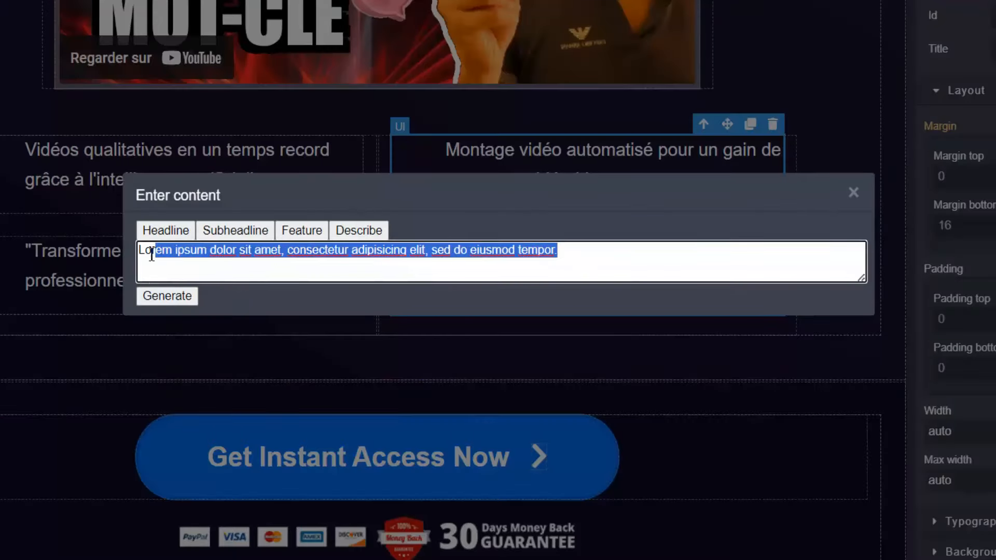
text(écris un bénéfice de 10 mots maximum sur le logiciel de création vidéo qui utilise l'intelligence artificielle)
click(182, 250)
text(quatrième)
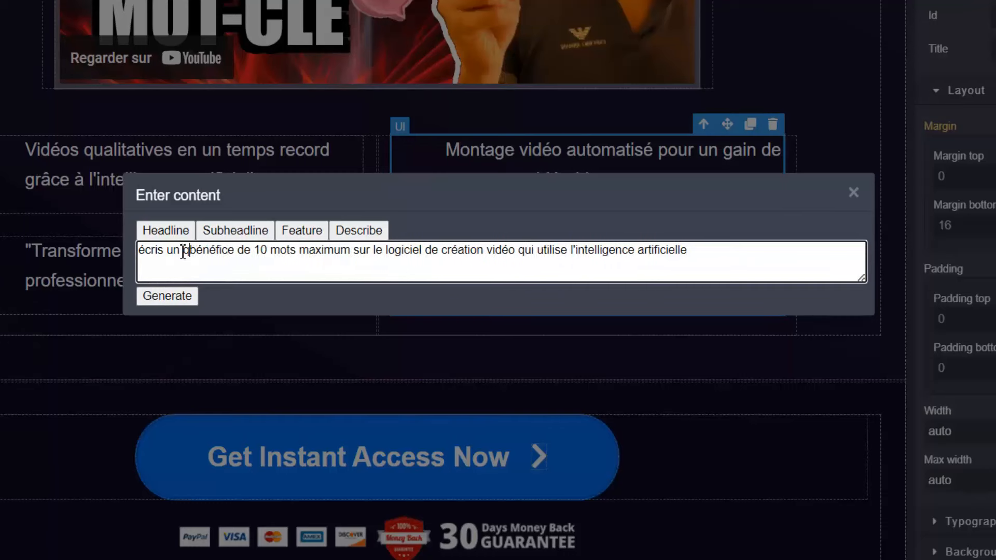
click(178, 294)
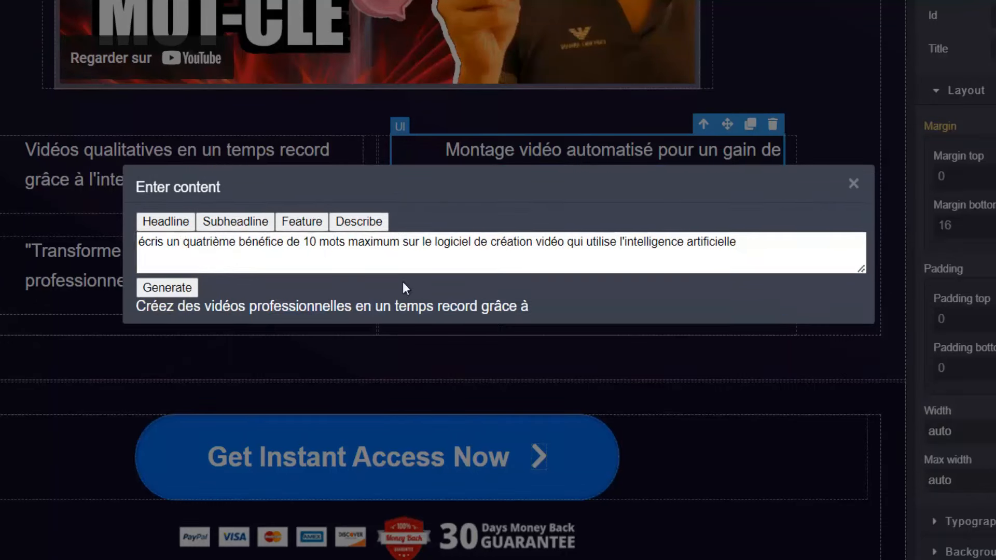
click(189, 318)
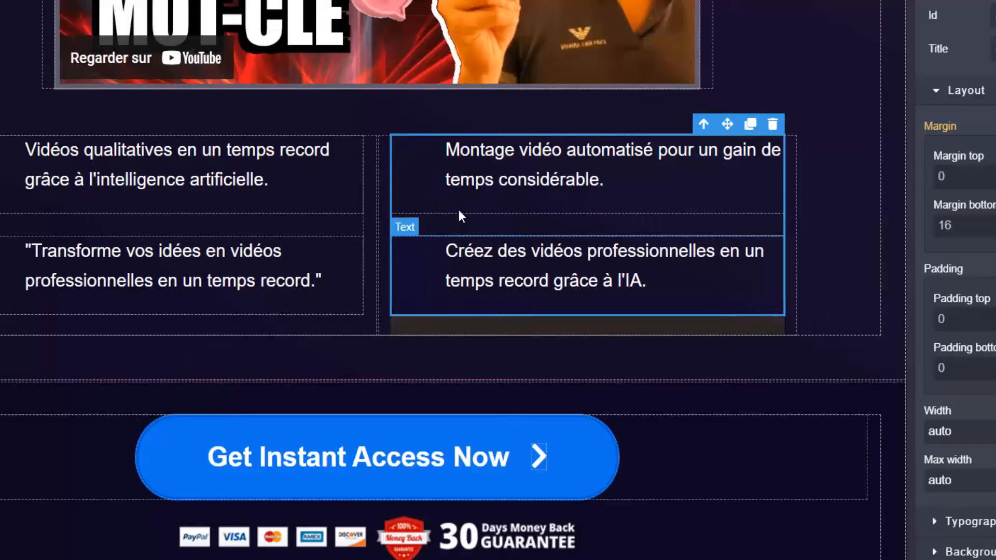
Review the page from the headline and subheadline through the video to the four benefit texts.
scroll(385, 282, up, 4)
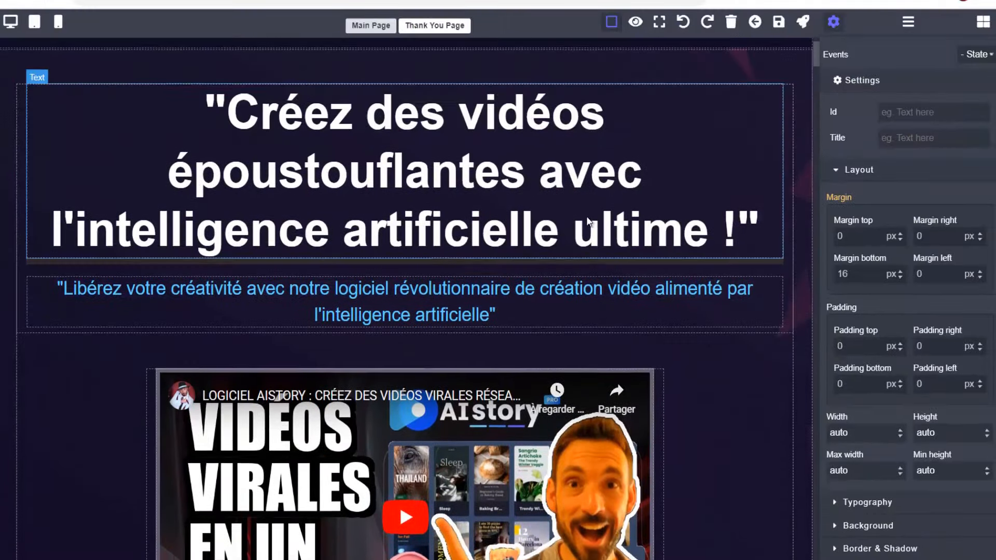
scroll(606, 213, down, 2)
scroll(605, 212, up, 1)
scroll(522, 257, up, 1)
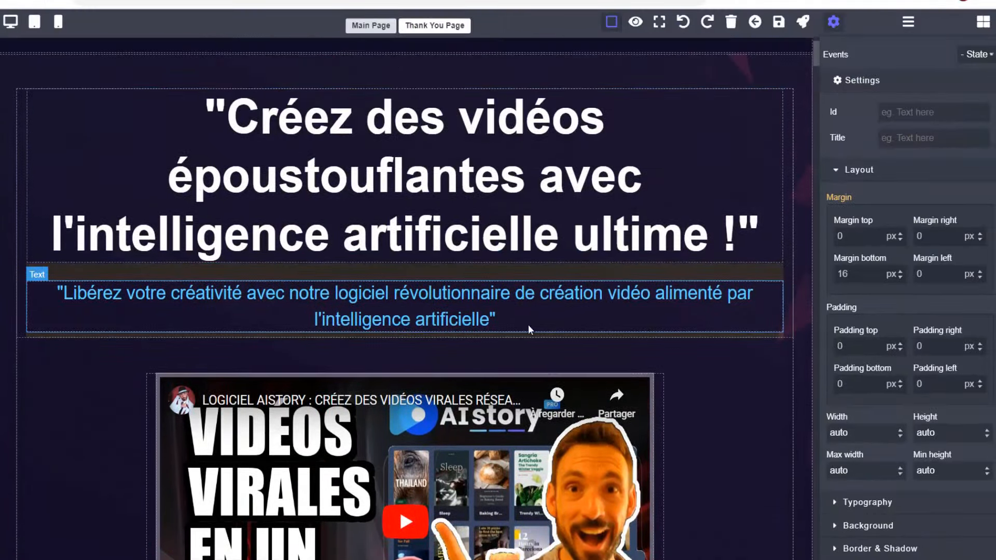
scroll(528, 325, down, 7)
scroll(589, 247, down, 4)
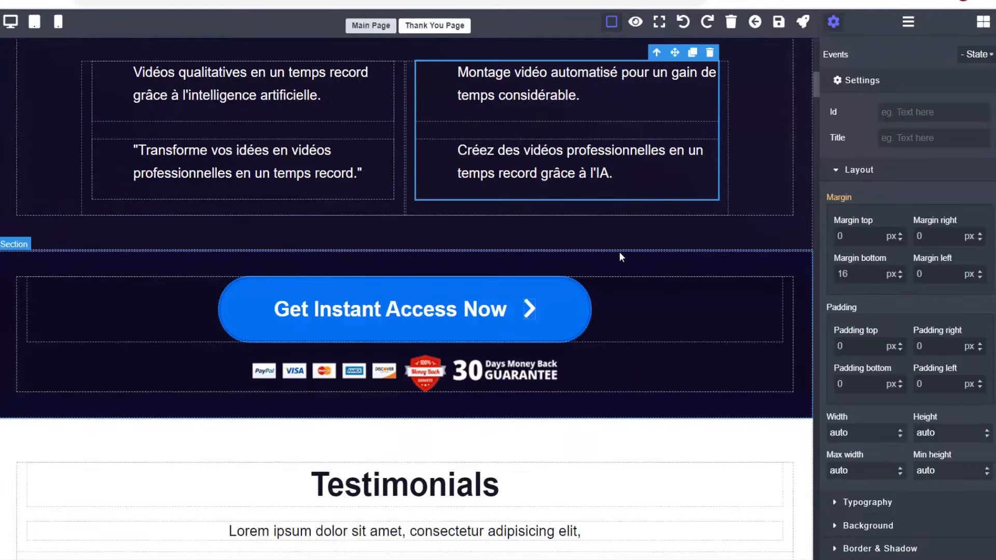
Replace the "Get Instant Access Now" text on the blue call-to-action button with "Accès immédiat".
scroll(621, 248, down, 2)
click(563, 241)
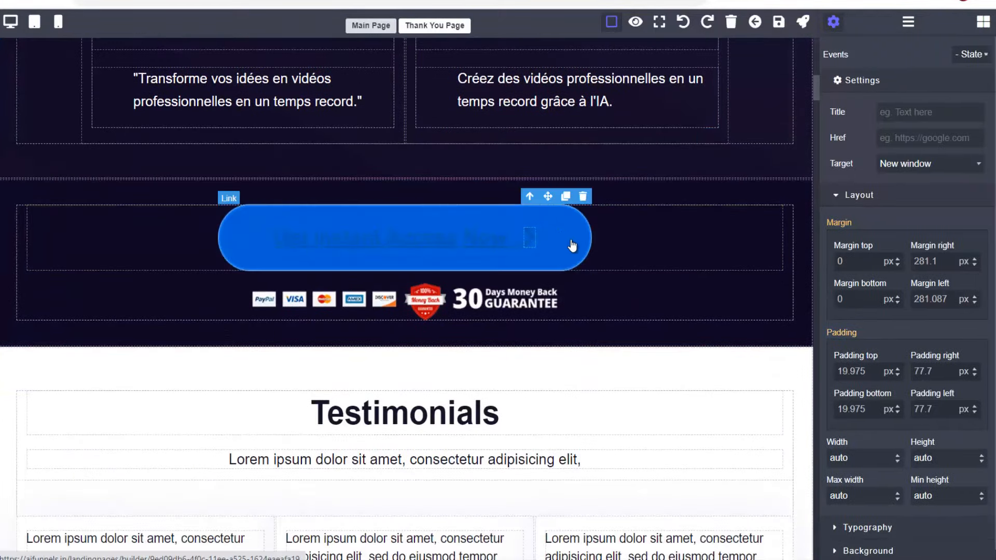
double_click(453, 243)
drag(502, 242, 276, 239)
text(Accès Immédi)
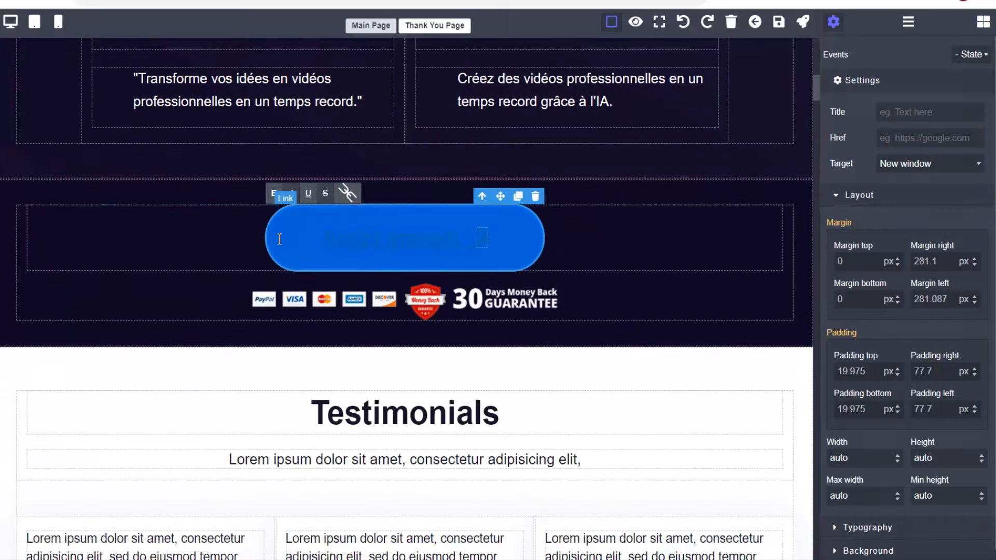
text(at)
click(510, 243)
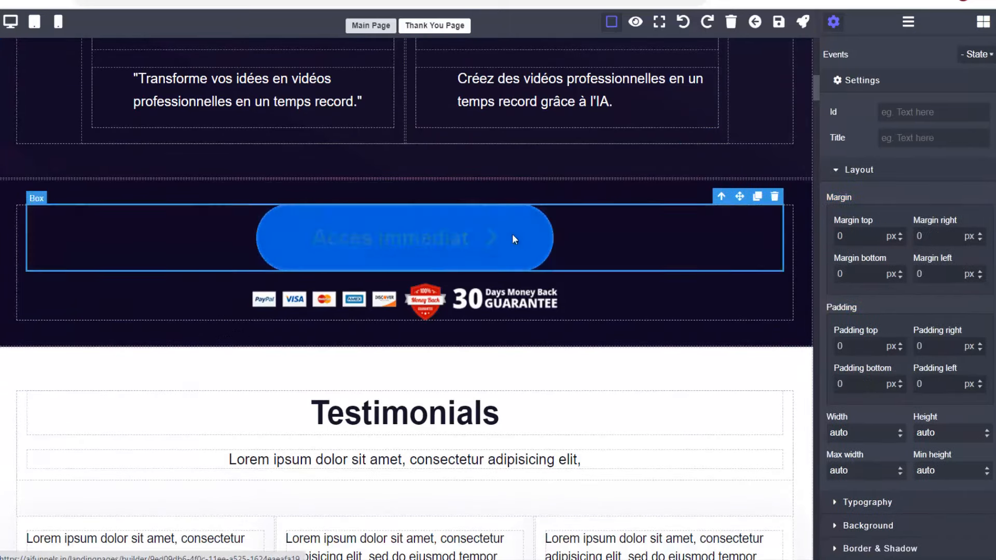
Switch to the AIstory sales page and look over its headline, subheadline and video.
scroll(623, 111, up, 10)
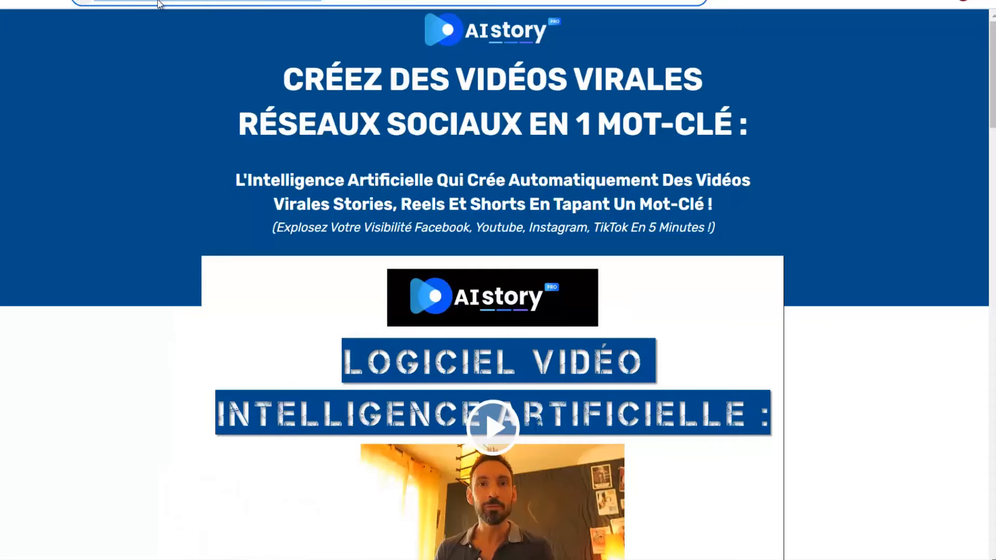
scroll(480, 440, down, 8)
scroll(628, 48, up, 3)
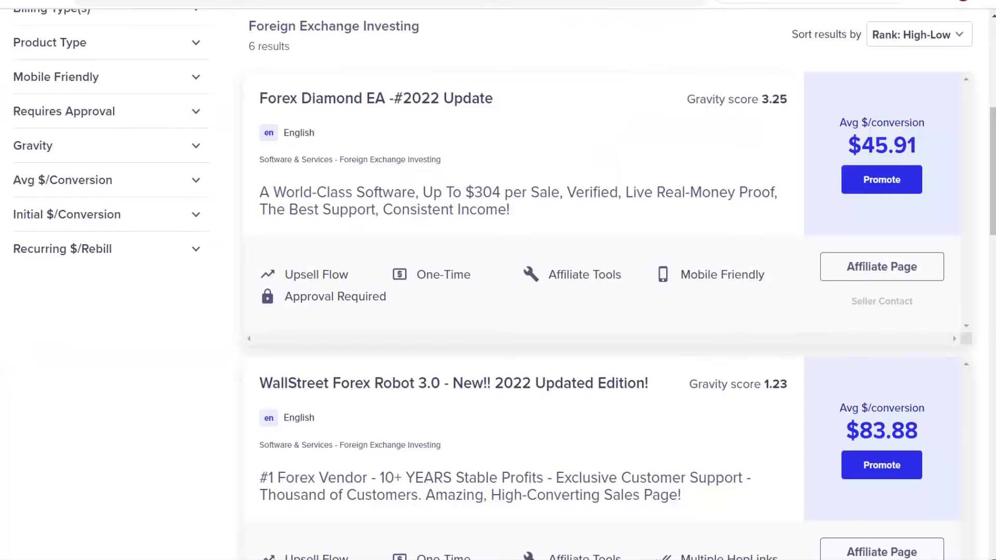
Browse the Foreign Exchange Investing offers in the ClickBank marketplace and examine the average earnings per conversion of WallStreet Forex Robot 3.0.
scroll(422, 238, up, 5)
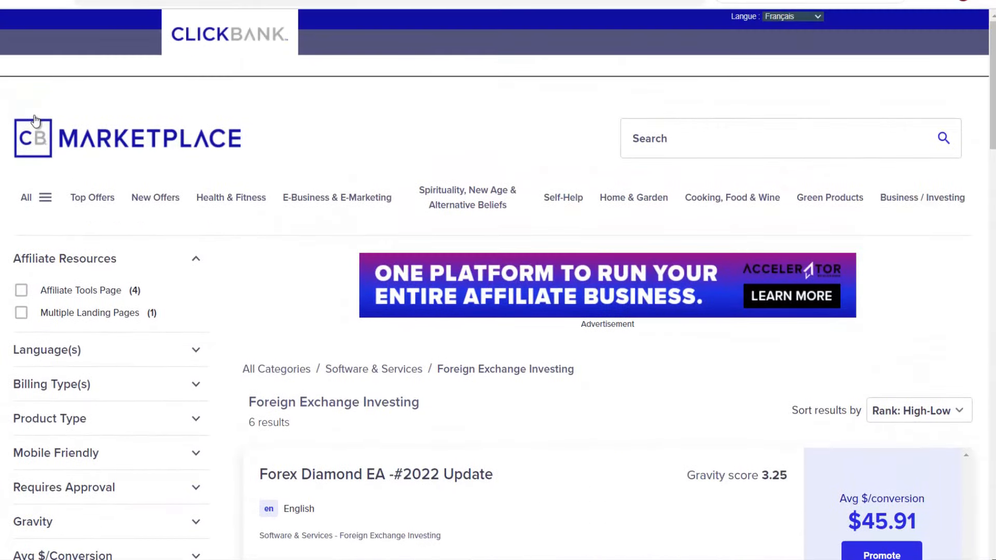
scroll(443, 166, down, 12)
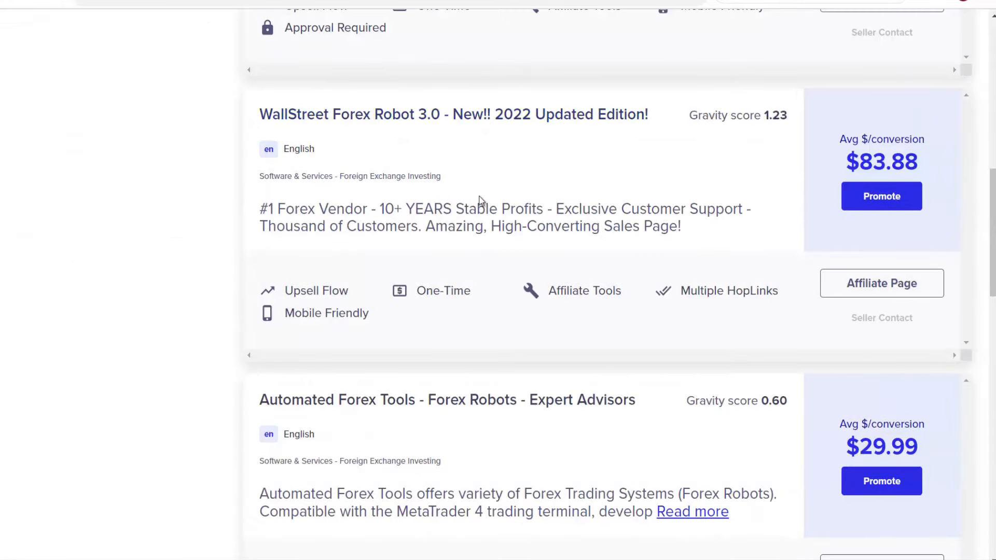
scroll(408, 213, up, 8)
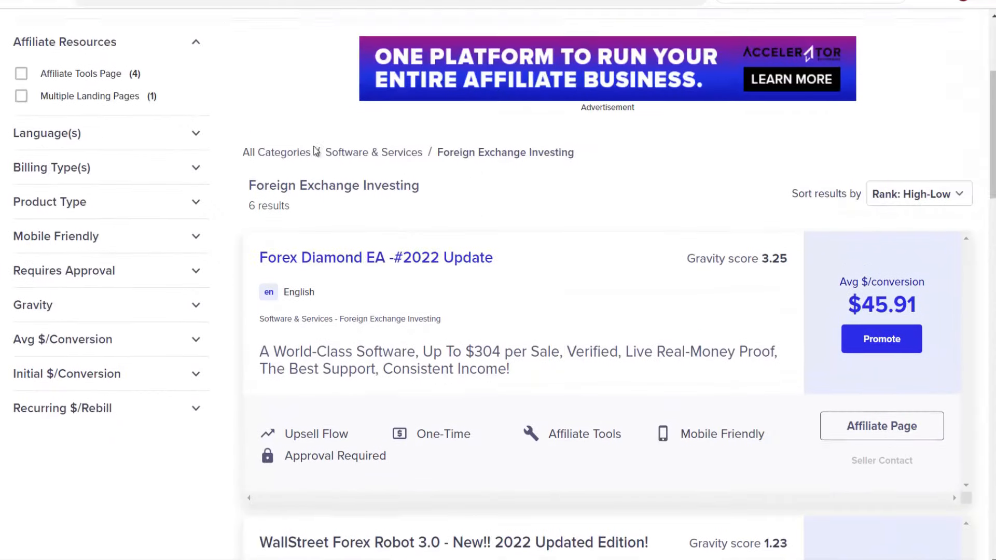
scroll(545, 249, down, 8)
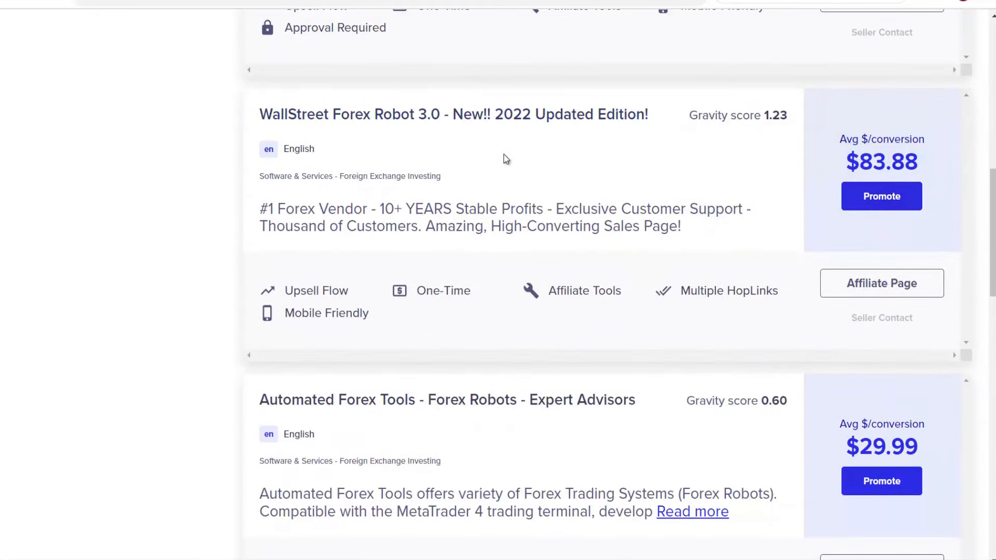
mouse_move(843, 165)
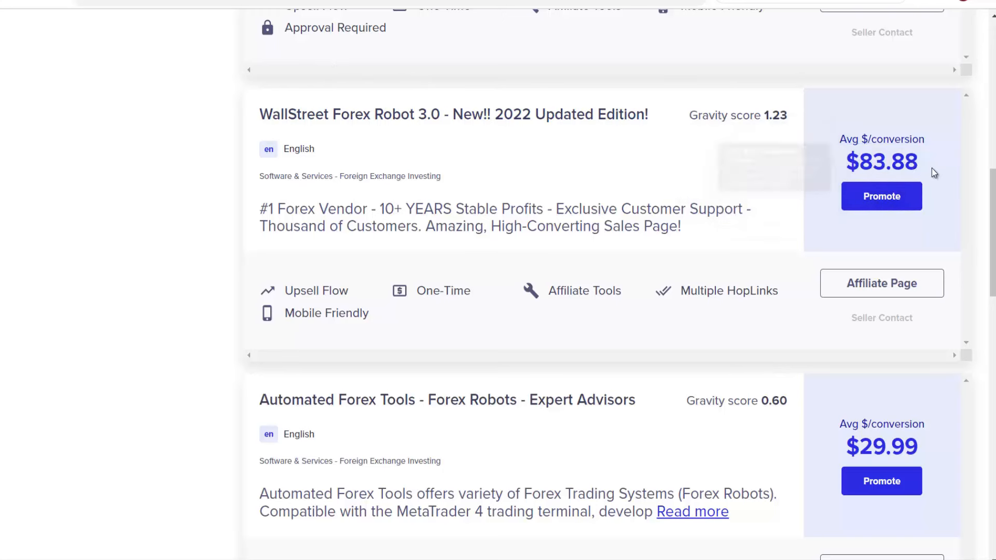
Copy the encrypted HopLink for WallStreet Forex Robot 3.0 and open its sales page in a new browser tab.
click(892, 201)
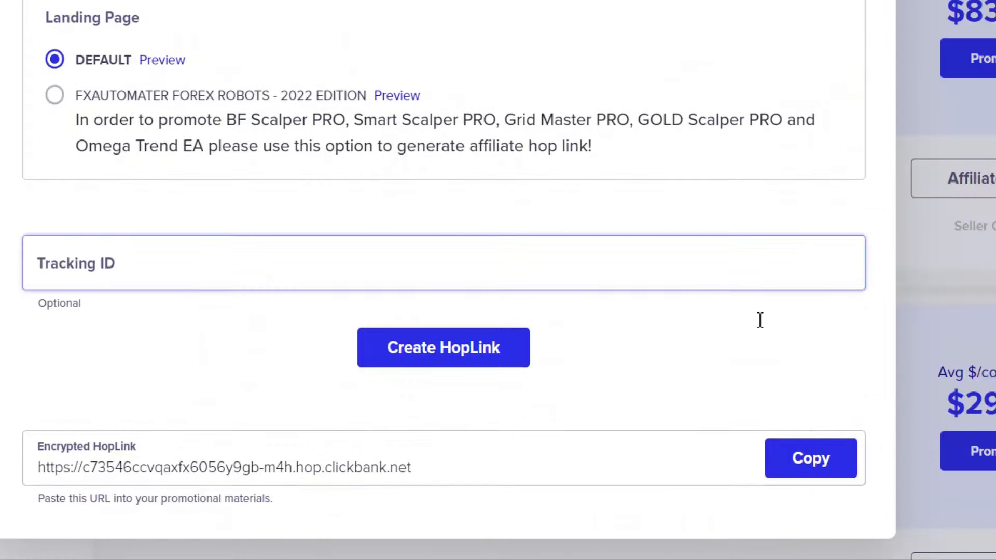
click(811, 457)
key(ctrl+t)
key(ctrl+v)
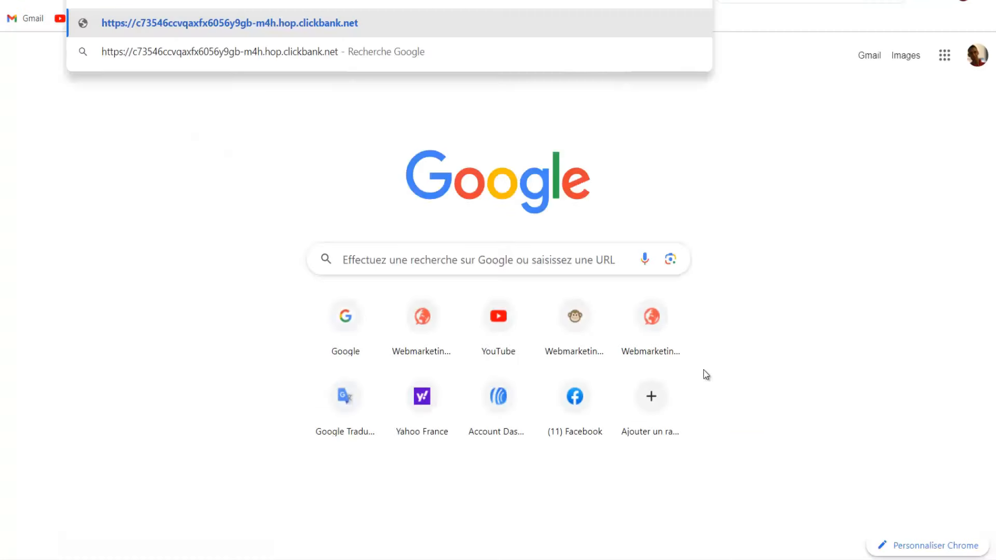
key(Return)
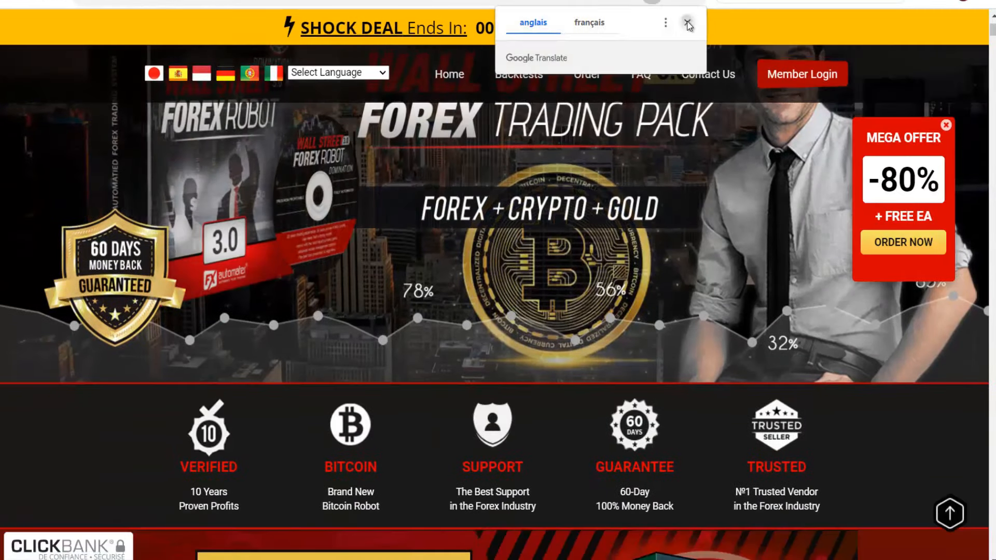
click(687, 22)
click(216, 1)
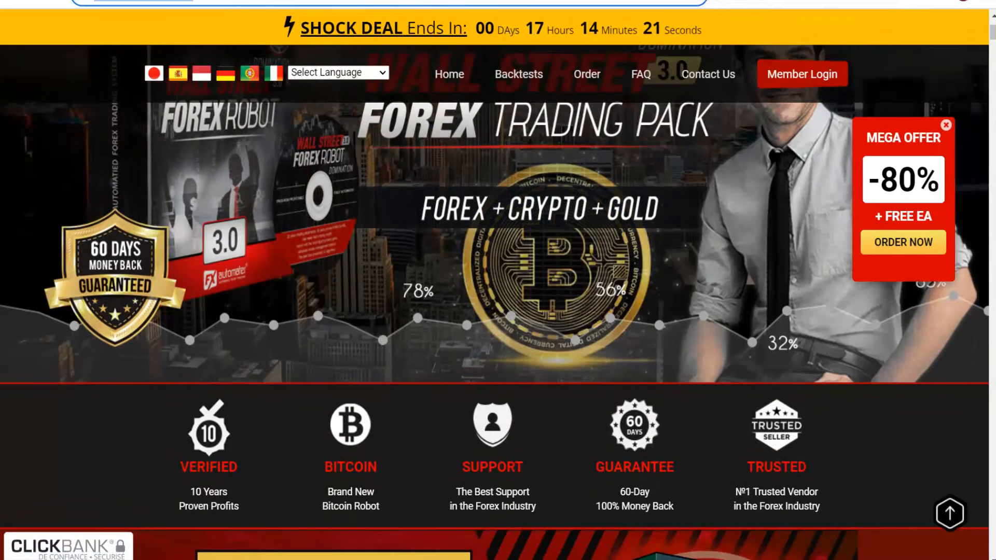
Switch back to the landing page builder and look over the headline, subheadline, video and benefit texts.
click(830, 1)
scroll(808, 261, up, 2)
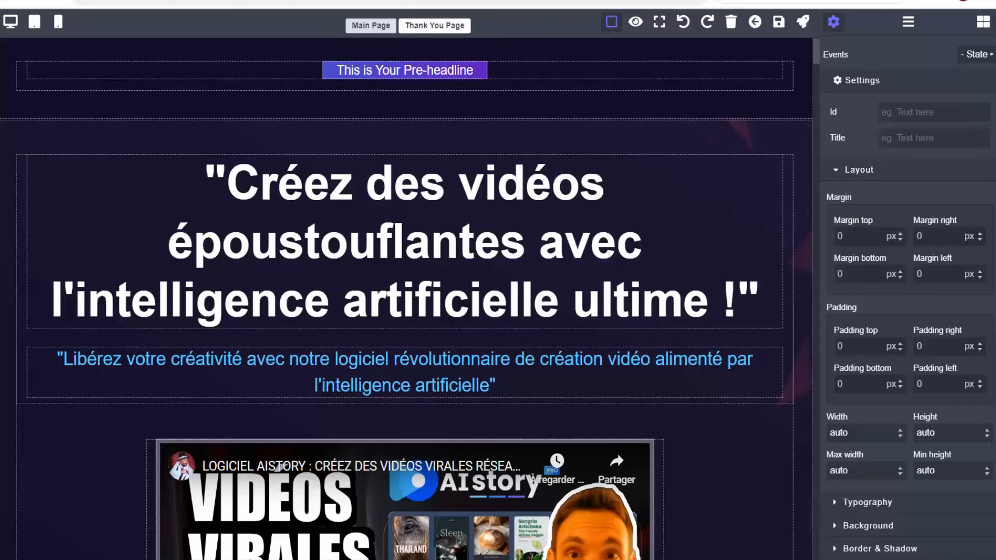
scroll(586, 374, down, 14)
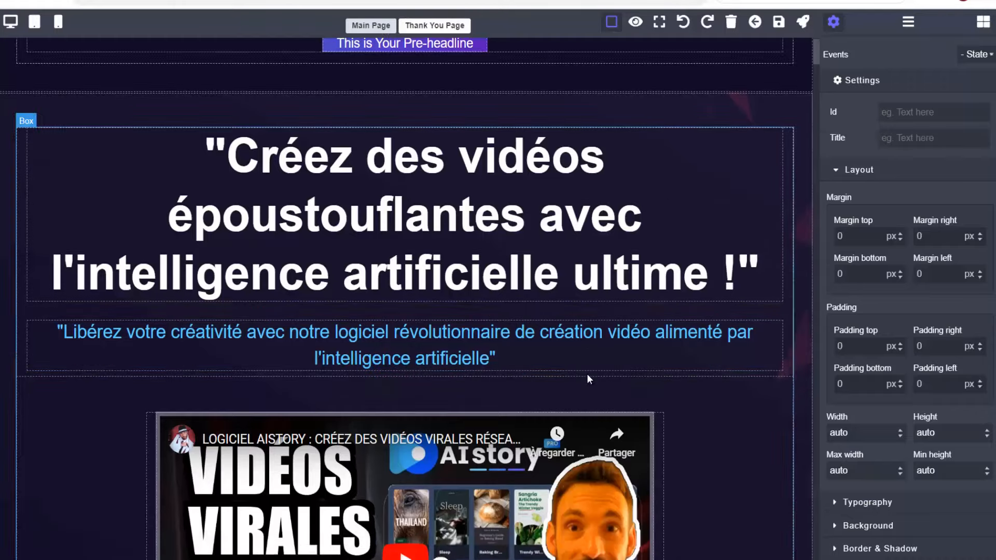
scroll(420, 320, up, 15)
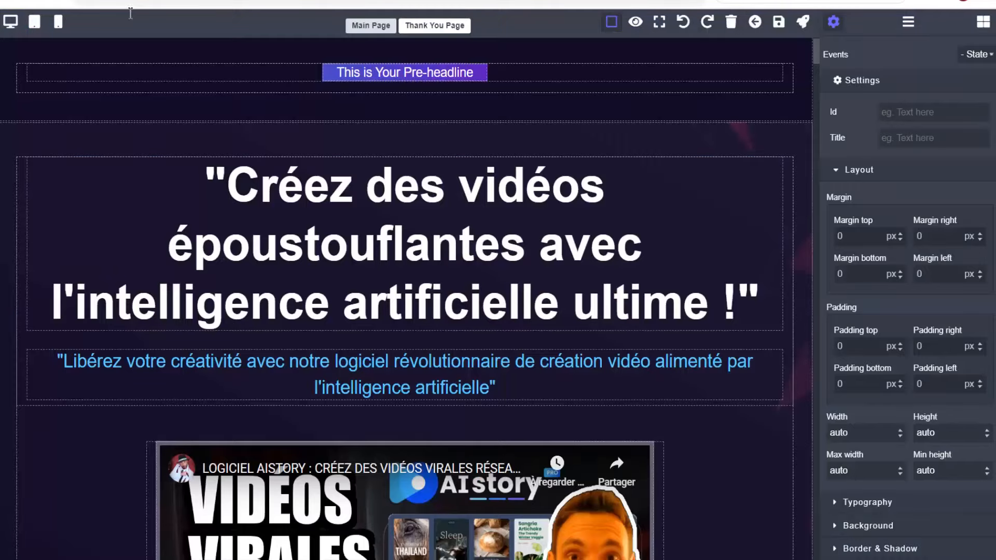
scroll(611, 366, down, 4)
scroll(611, 366, down, 5)
scroll(592, 103, up, 2)
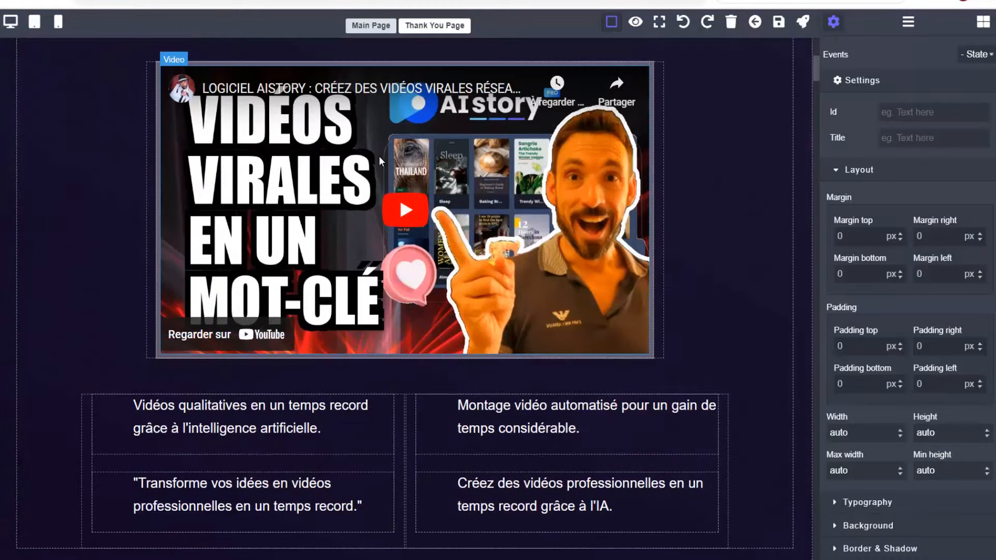
scroll(378, 156, down, 4)
Link the "Accès Immédiat" button to the AIstory page URL ending in /logiciel-aistory/ and save the page.
click(506, 440)
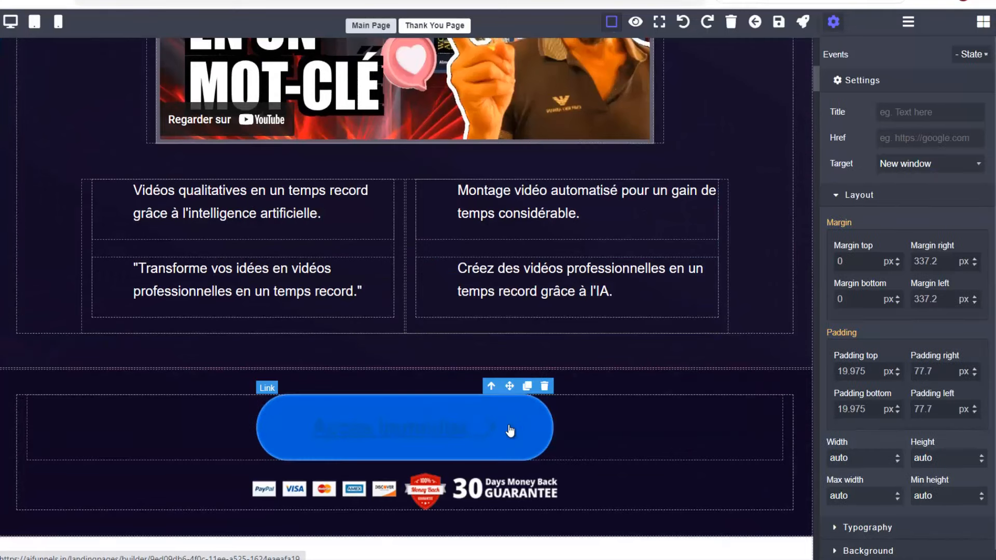
click(923, 136)
key(ctrl+v)
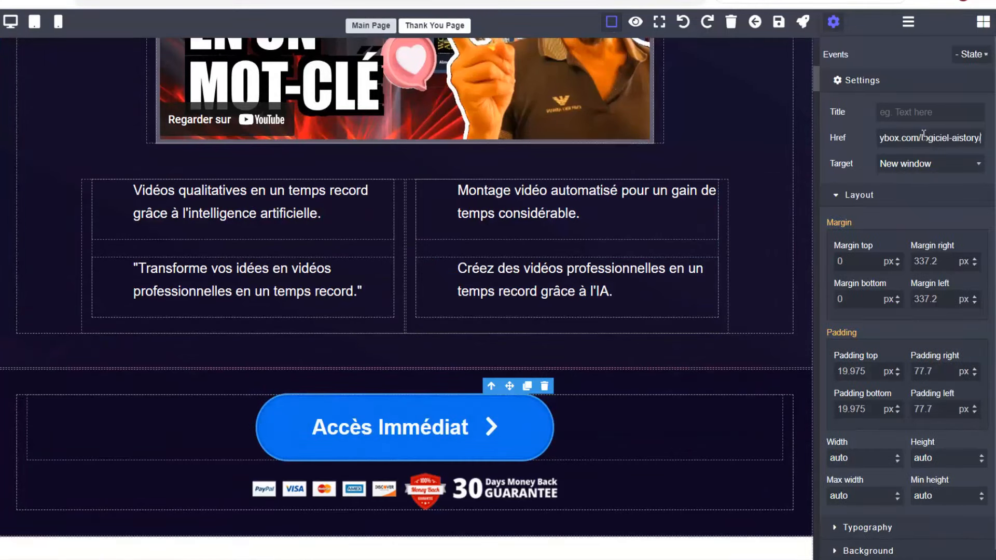
key(ctrl+a)
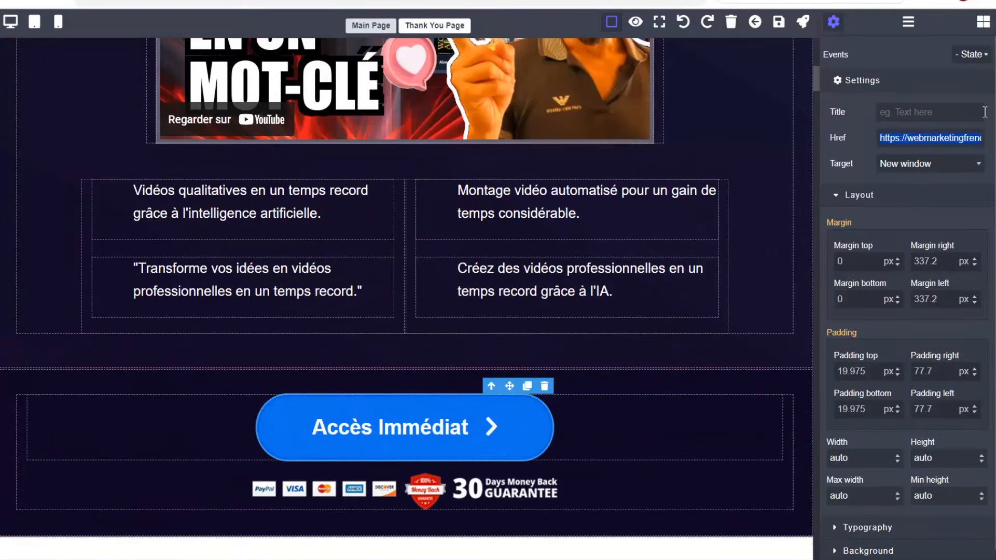
click(778, 30)
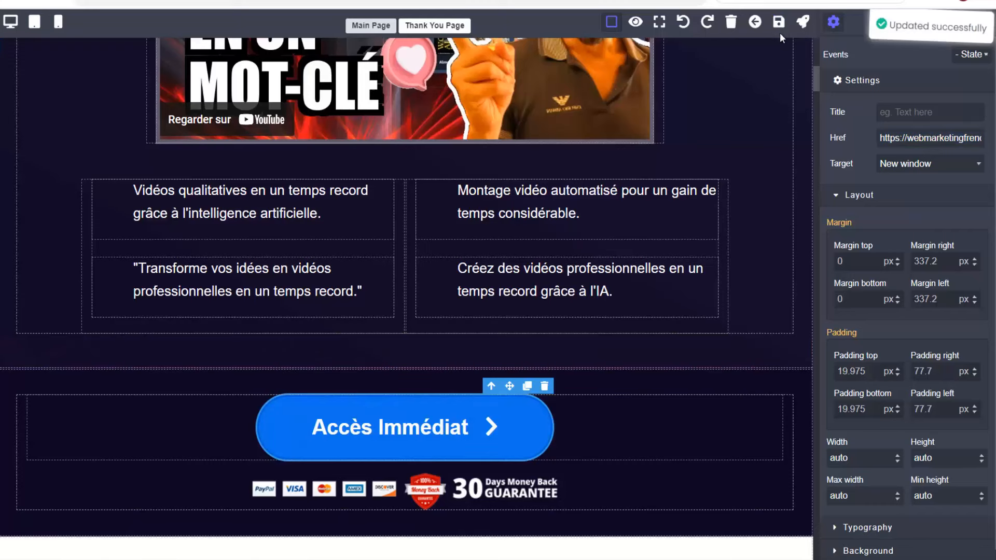
Replace the "Testimonials" section heading with "Témoignages".
scroll(628, 236, down, 1)
scroll(628, 236, down, 5)
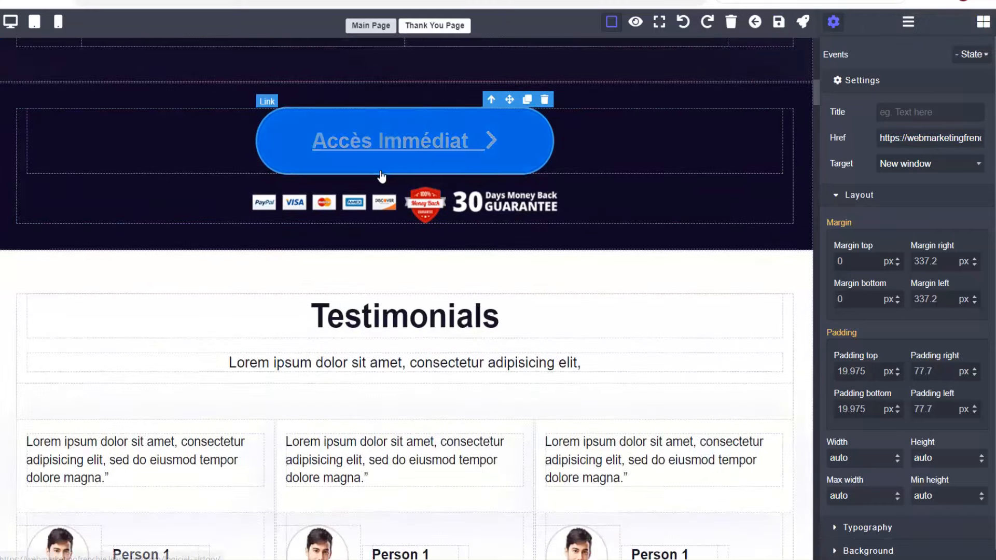
click(440, 174)
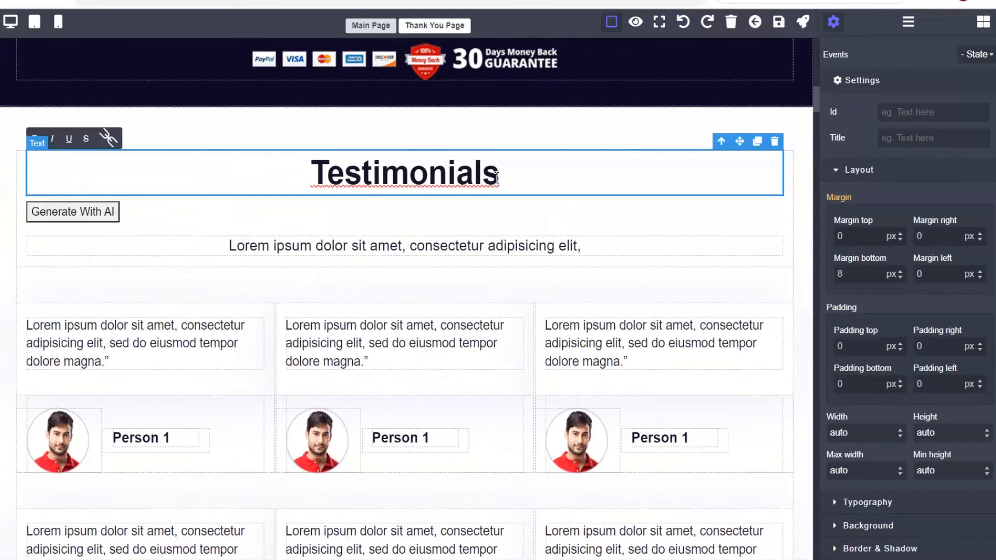
shift+click(444, 176)
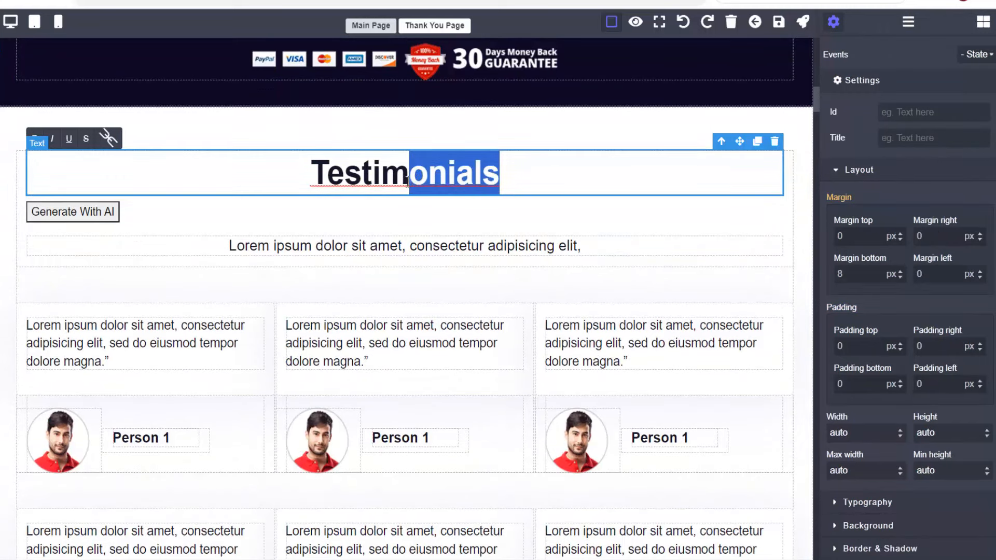
drag(407, 179, 345, 176)
text(émoignages)
click(313, 176)
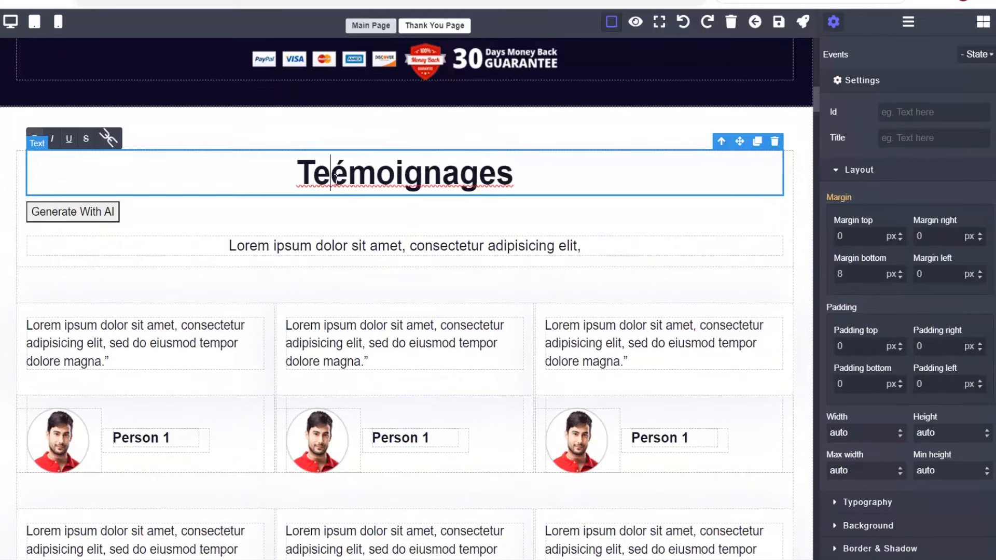
key(Delete)
Replace the first testimonial with AI text from "écris un témoignage en 20 mots d'un utilisateur satisfait du logiciel de création de vidéos assisté par intelligence artificielle.".
scroll(98, 206, down, 3)
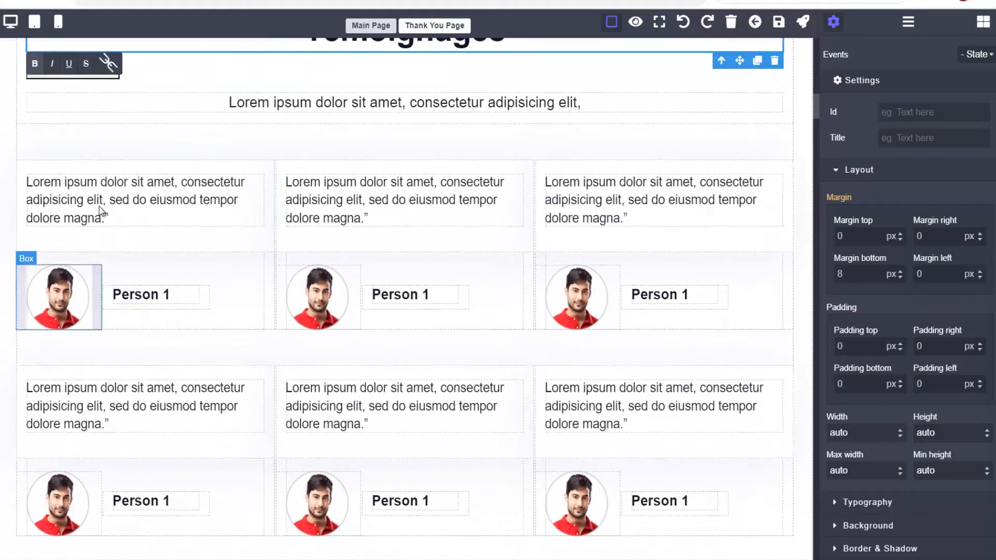
click(133, 223)
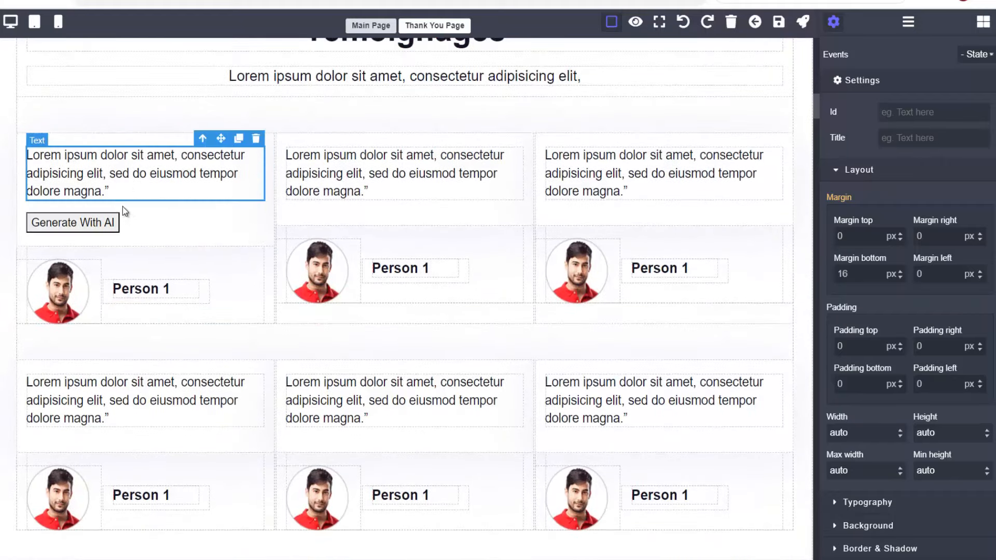
click(76, 224)
drag(624, 294, 273, 288)
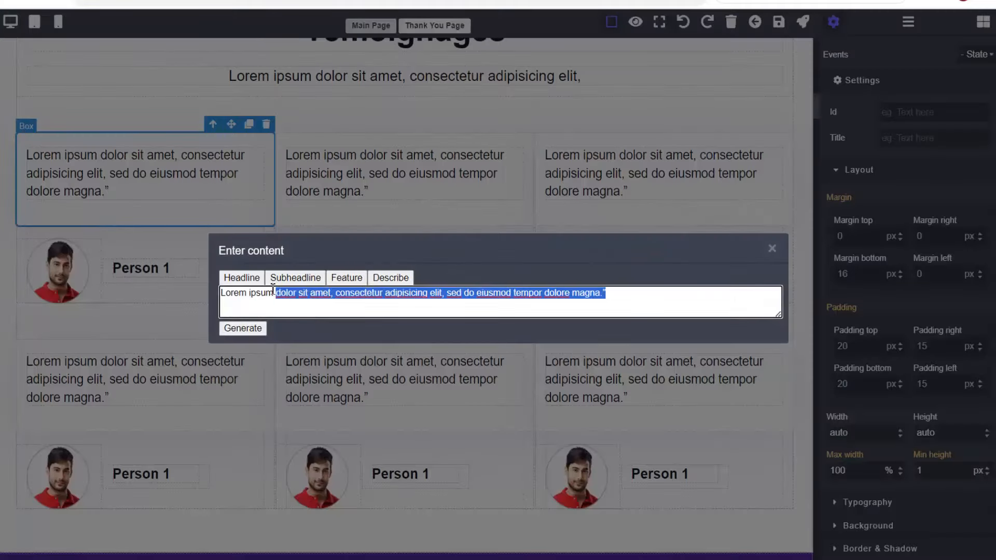
text(écris un témoignage en 20 mots d'un utilisateur satisfait du logiciel de création de vidéos assisté par intelligence artificielle.)
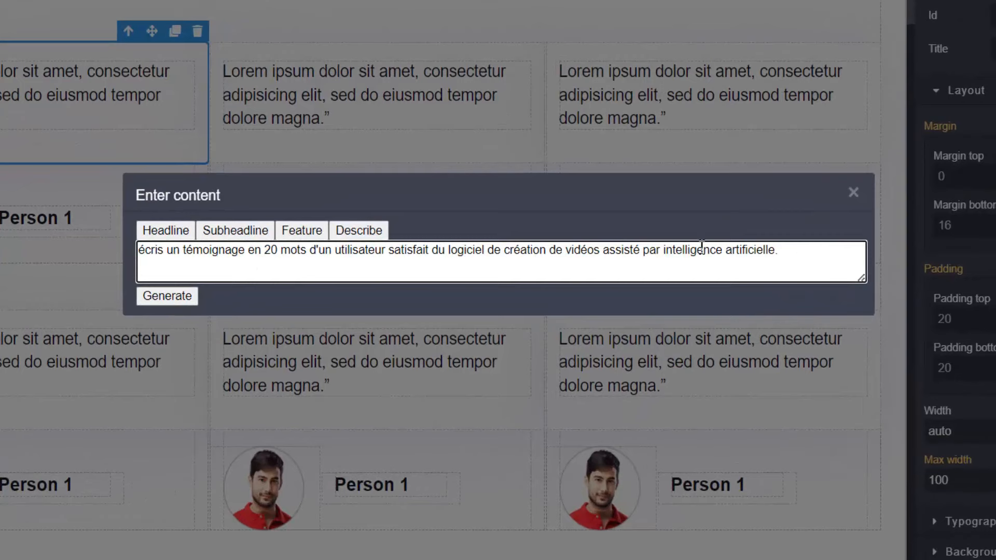
click(166, 296)
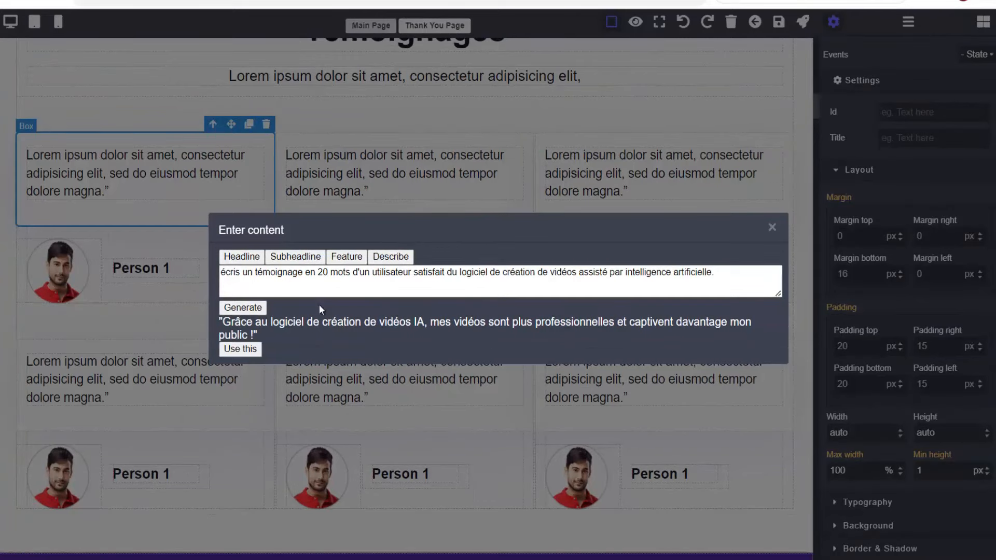
click(256, 349)
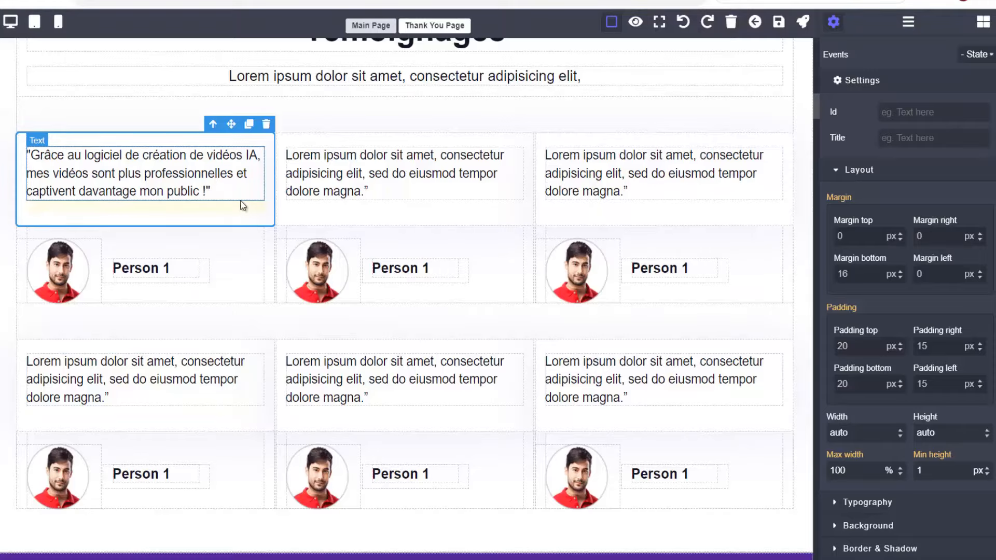
Review the main page from the pre-headline and headline through the benefit texts and button to the testimonials.
scroll(244, 205, up, 2)
scroll(444, 263, down, 5)
scroll(529, 251, up, 9)
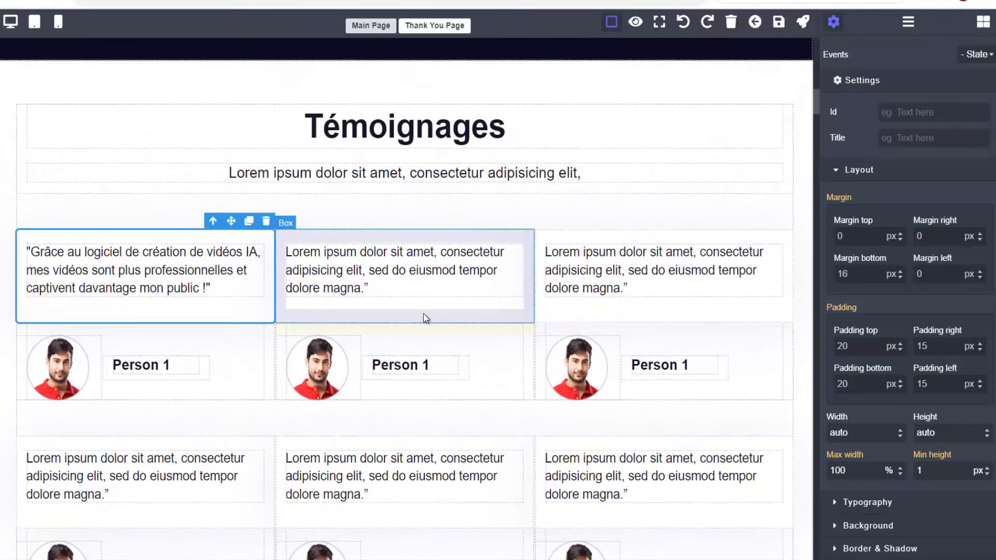
scroll(249, 354, up, 10)
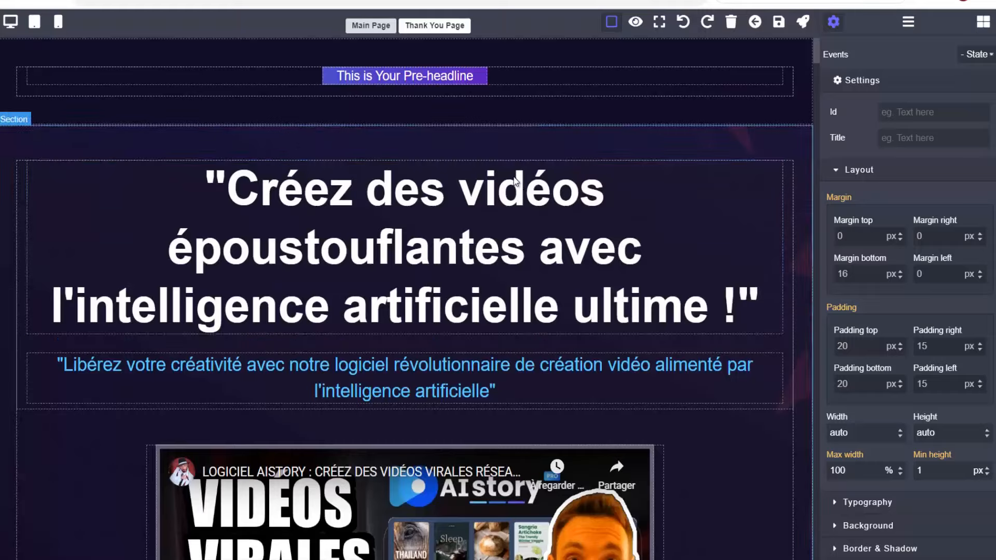
scroll(704, 233, down, 3)
scroll(703, 232, down, 12)
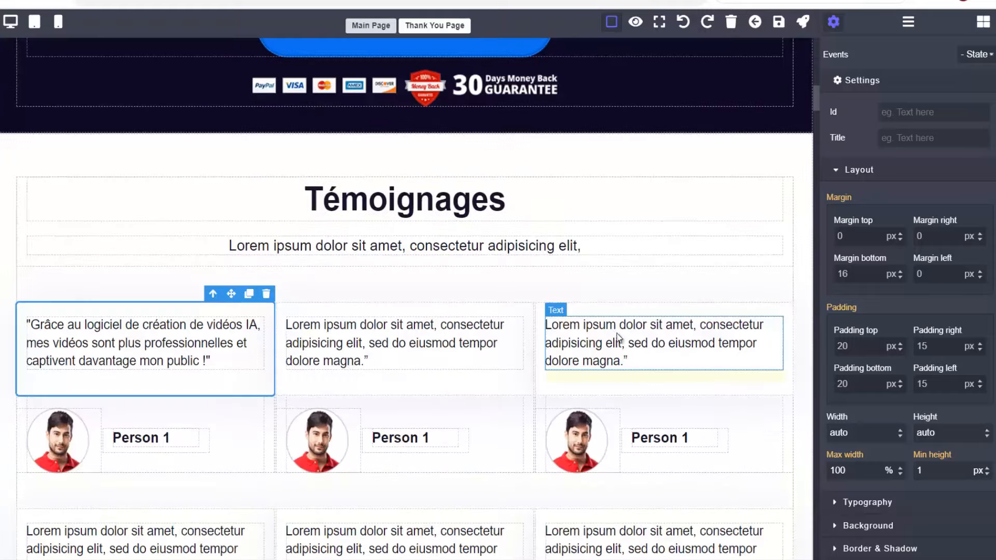
scroll(733, 263, up, 9)
scroll(734, 263, up, 8)
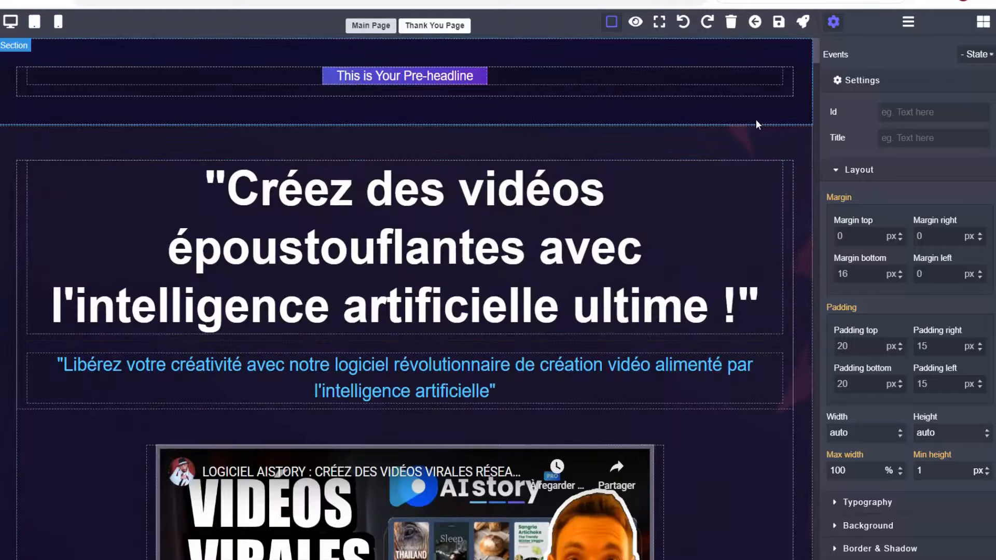
scroll(755, 122, down, 7)
scroll(716, 253, down, 5)
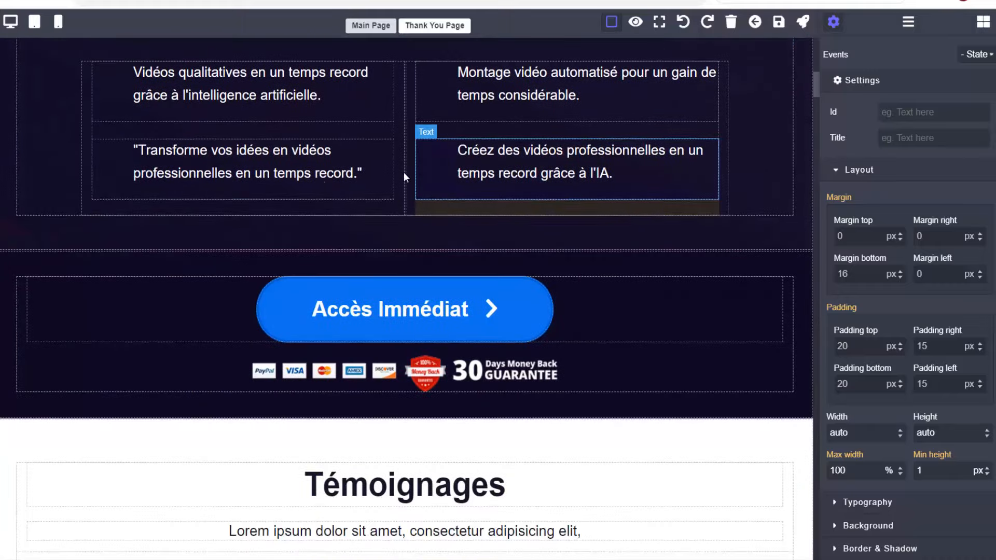
scroll(750, 259, up, 8)
scroll(785, 221, up, 4)
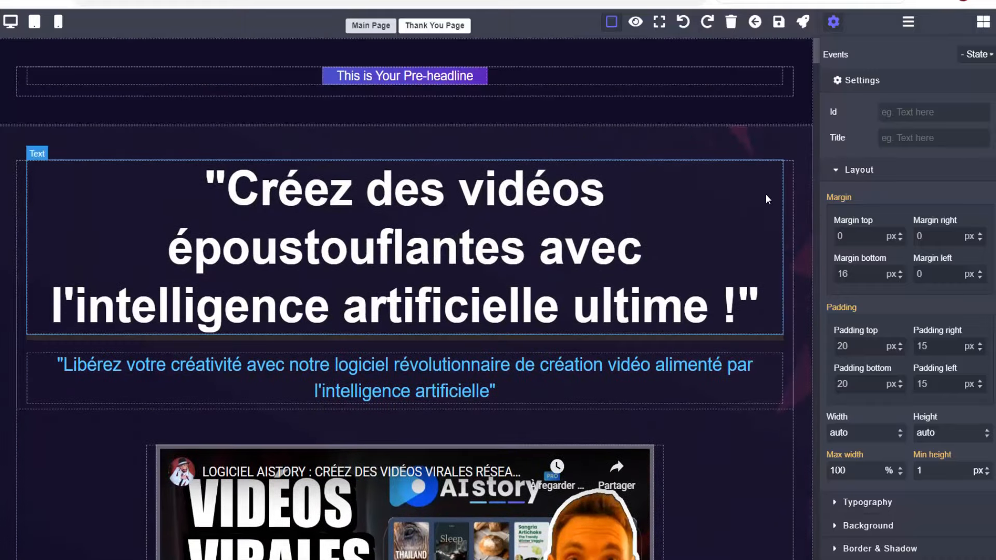
scroll(738, 194, down, 5)
scroll(716, 191, up, 5)
View the Thank You Page, return to the Main Page and check the link of the "Accès Immédiat" button.
click(443, 26)
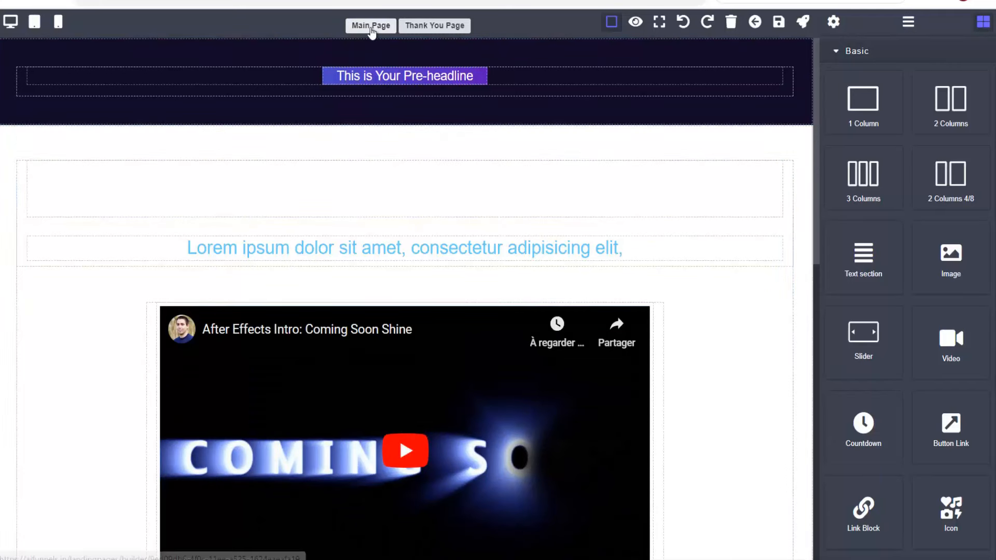
click(371, 27)
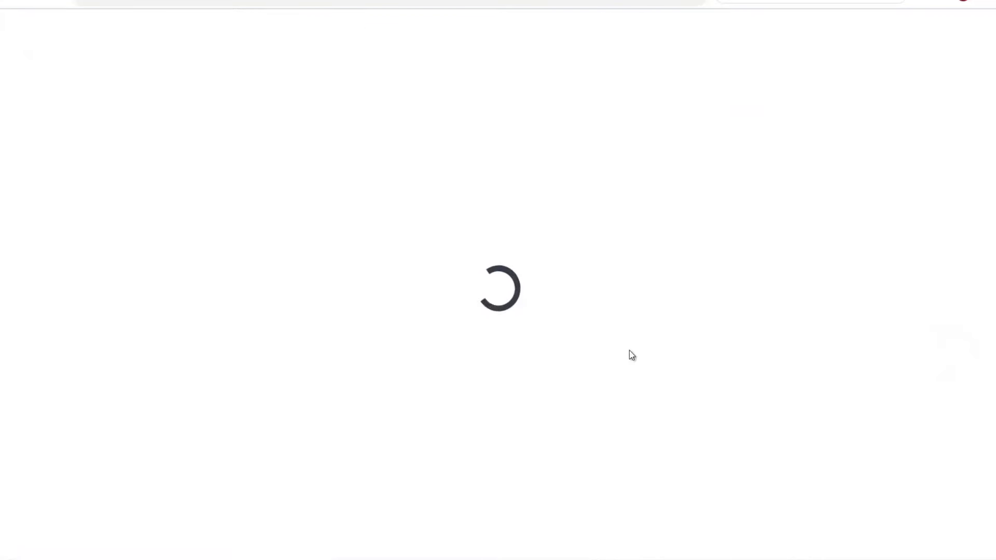
scroll(662, 277, down, 5)
scroll(662, 278, down, 6)
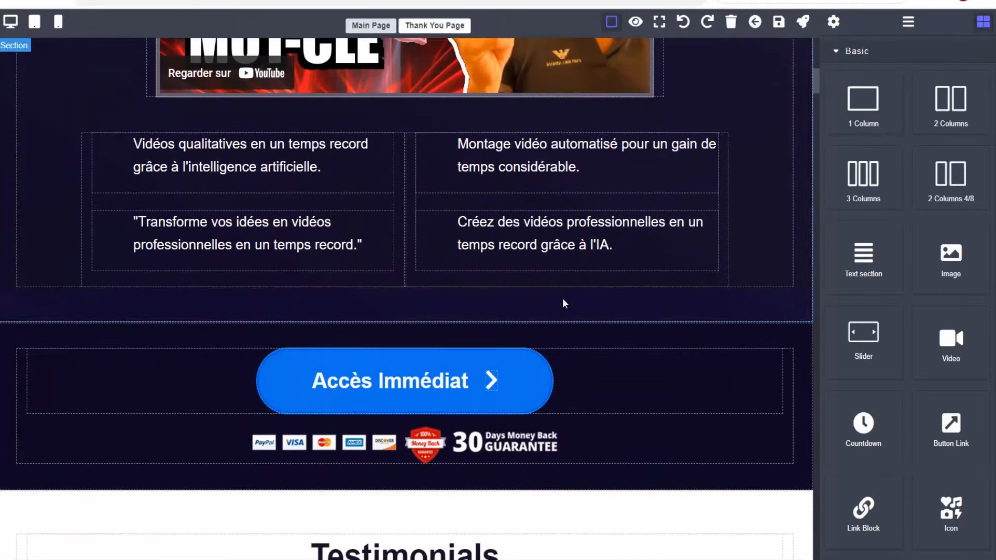
click(524, 380)
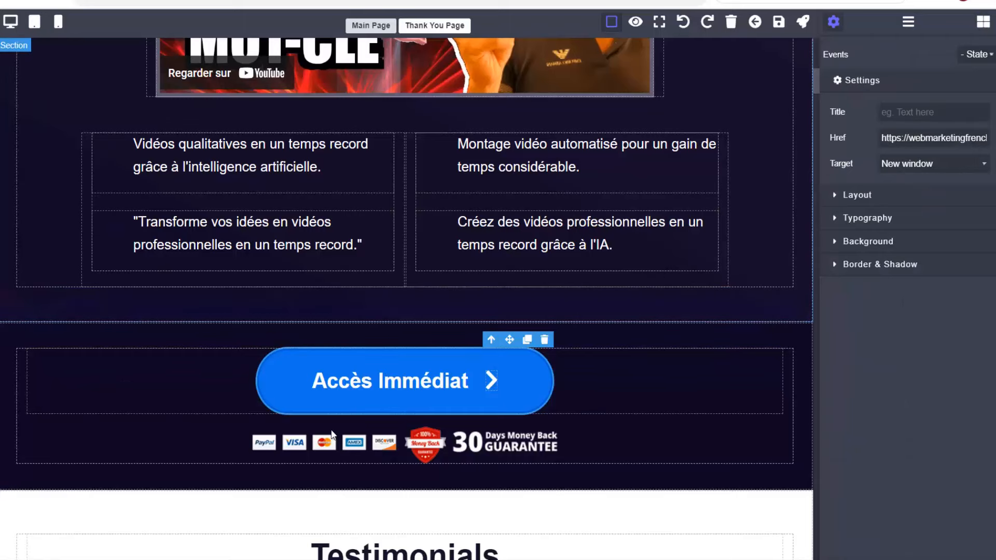
scroll(399, 289, up, 6)
scroll(473, 335, down, 4)
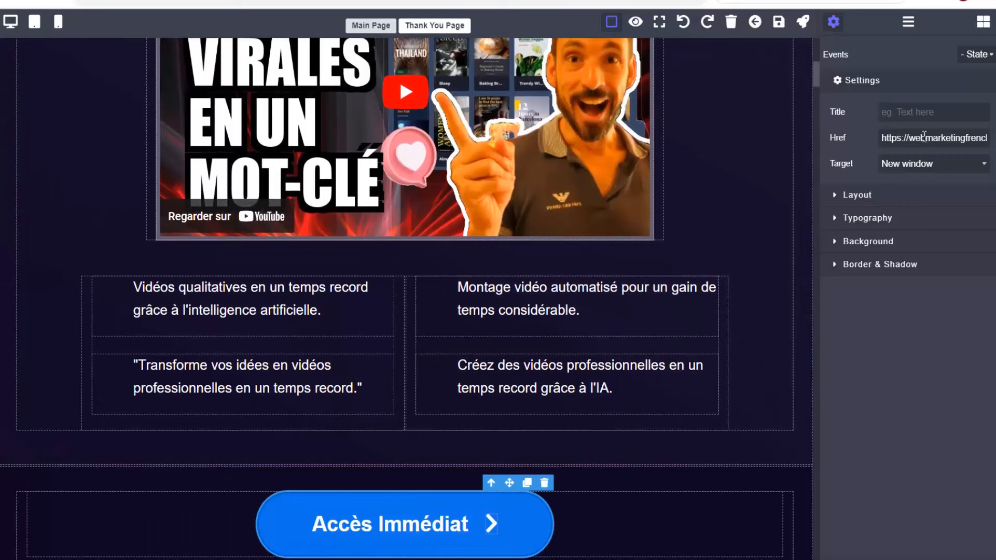
scroll(721, 291, up, 9)
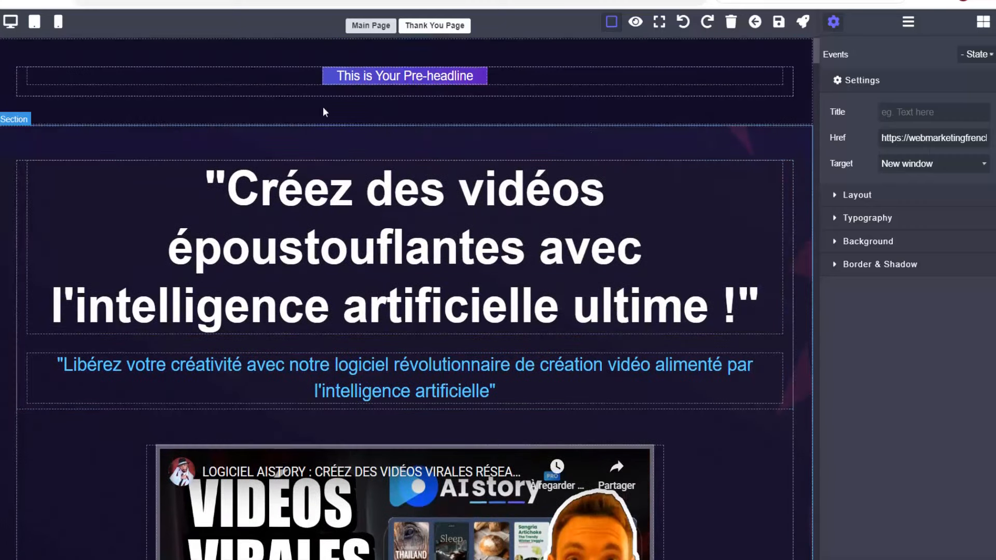
Insert a two-column block between the last row of testimonials and the dark services section.
click(983, 22)
scroll(655, 248, down, 13)
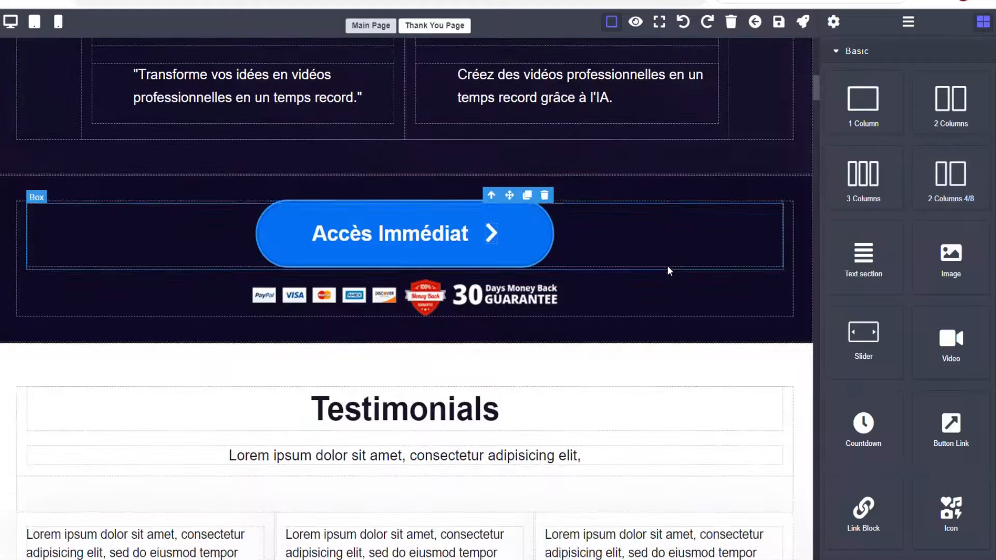
scroll(666, 266, down, 8)
scroll(633, 211, up, 4)
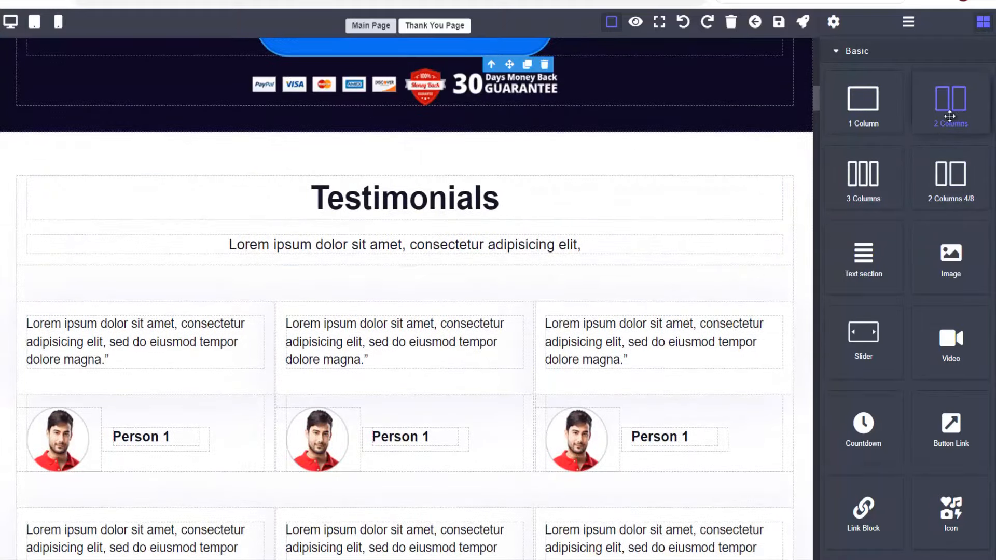
scroll(473, 252, down, 7)
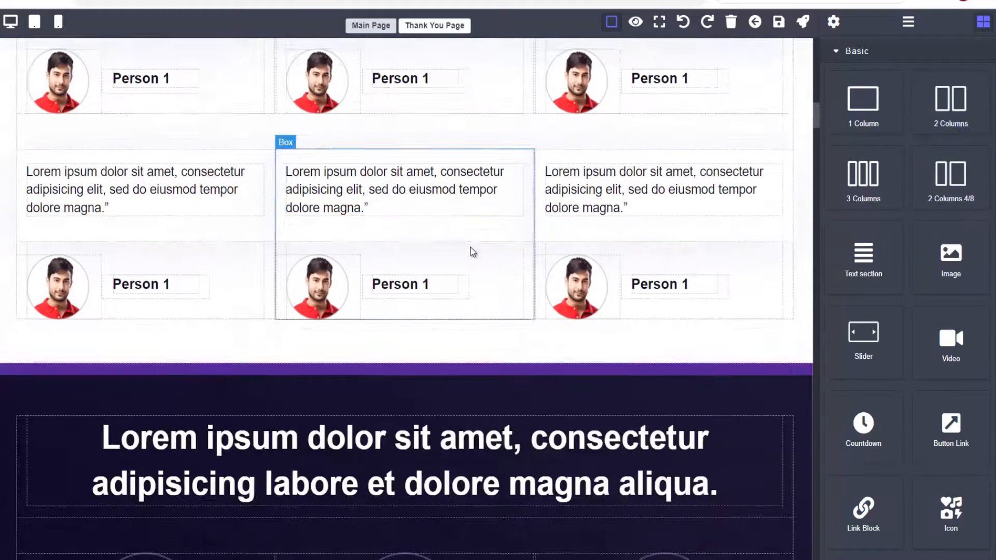
scroll(473, 252, down, 3)
drag(954, 98, 526, 221)
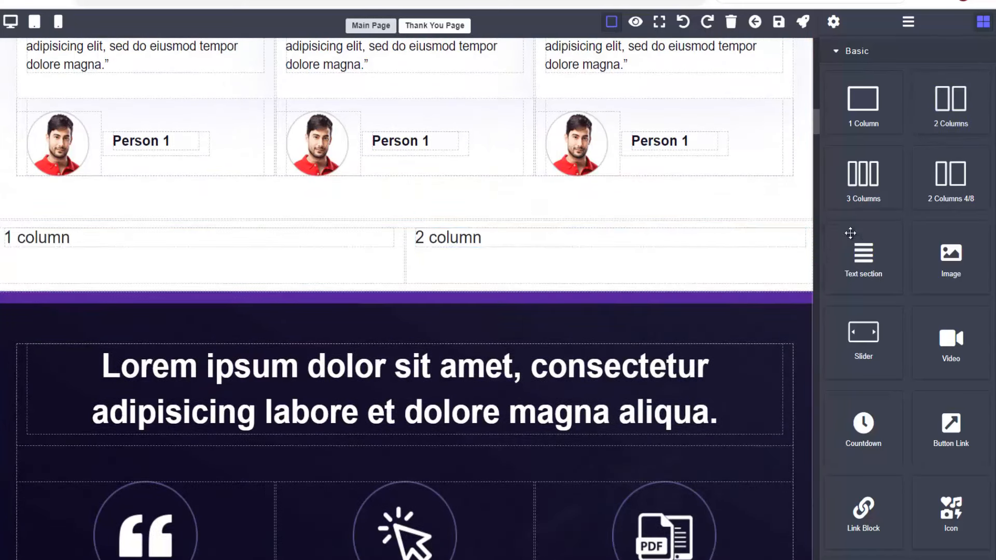
Add a video element beneath the "2 column" text in the new two-column block.
scroll(922, 217, down, 3)
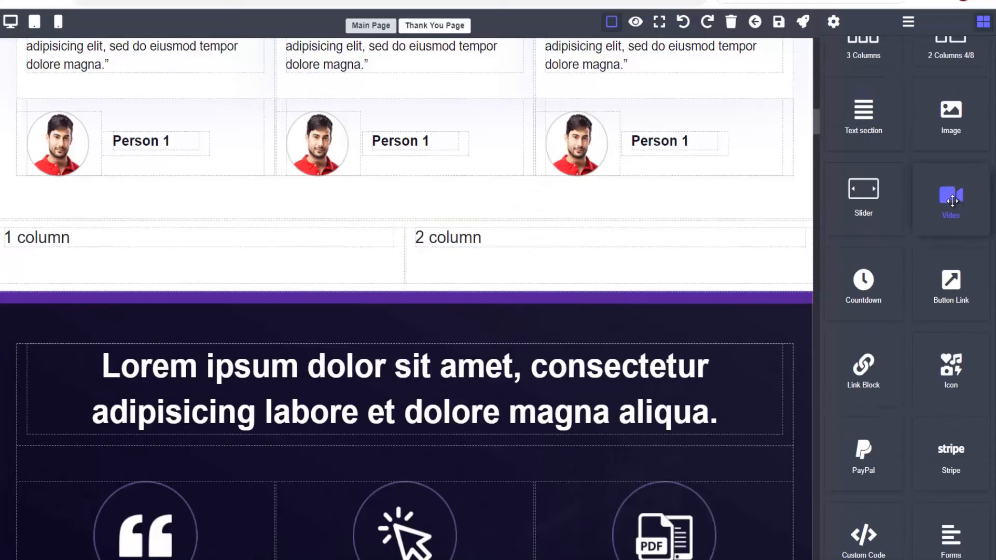
drag(925, 212, 542, 264)
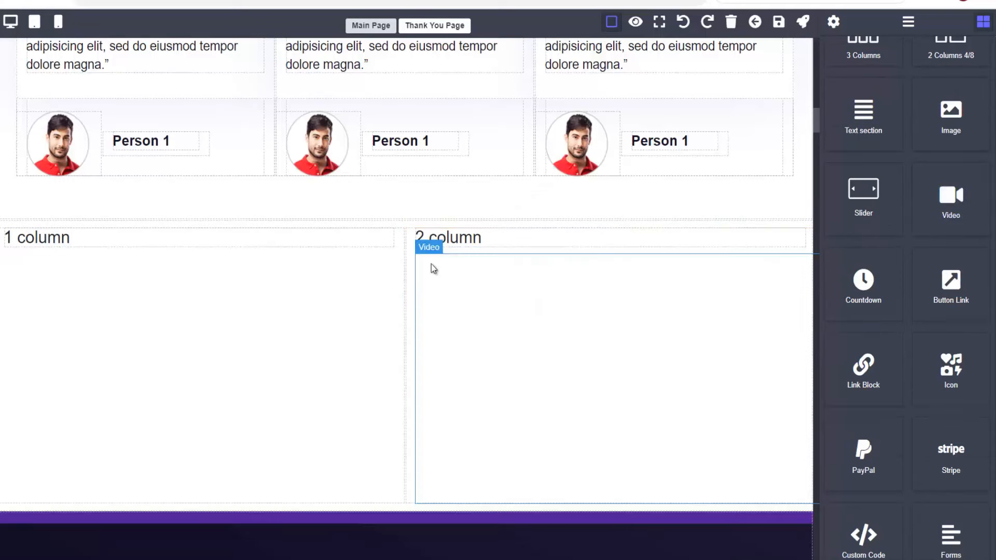
scroll(617, 285, down, 1)
Set the new video's provider to Youtube and shrink the video to fit inside its column.
click(656, 256)
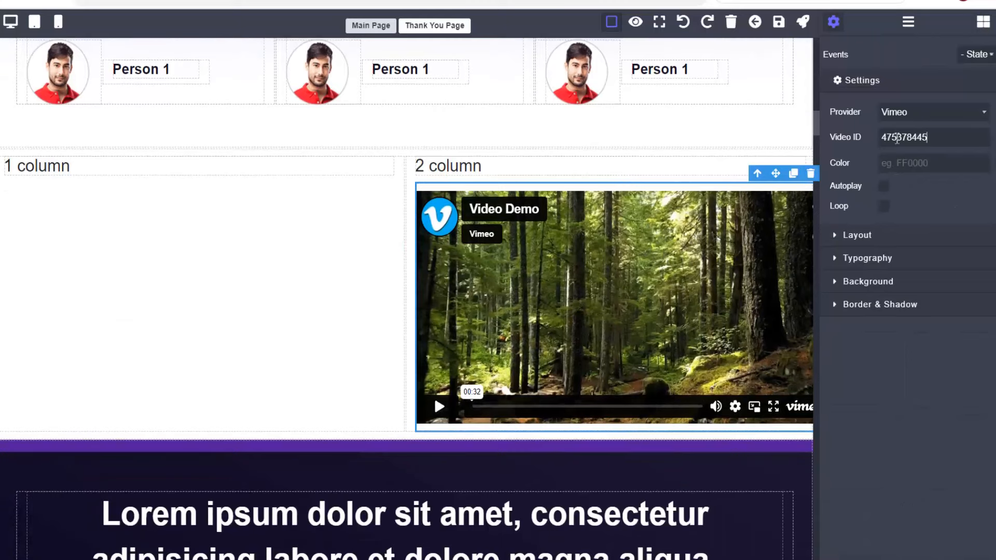
click(905, 116)
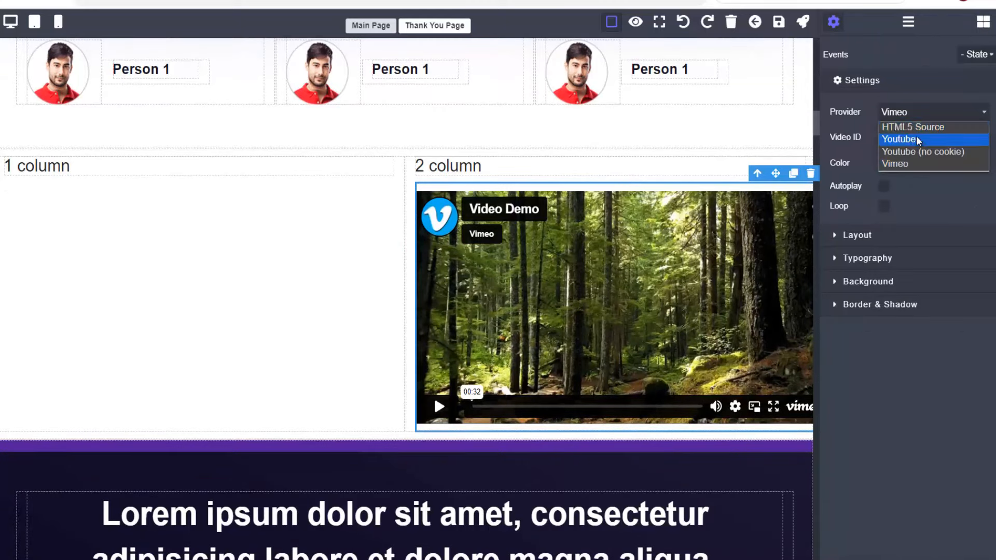
click(900, 135)
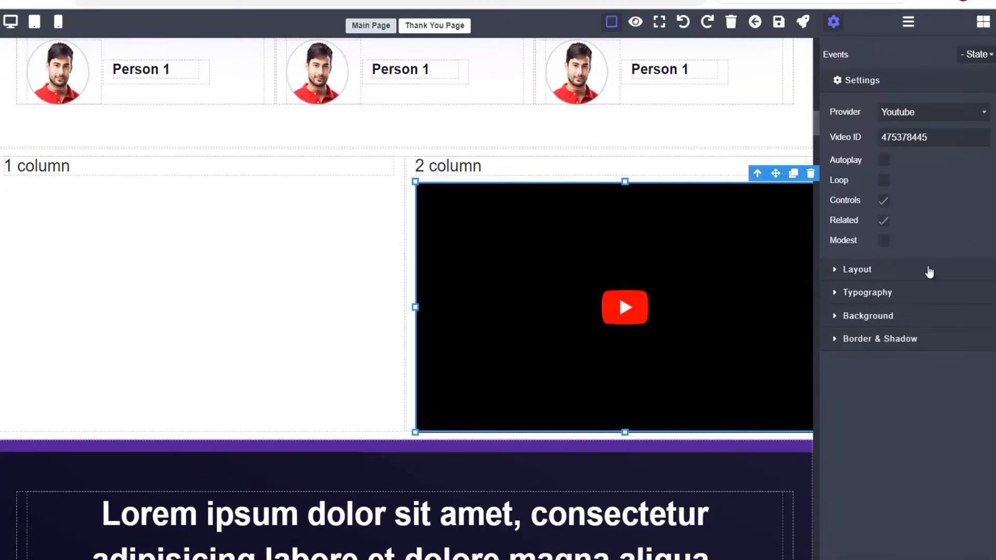
drag(421, 188, 589, 326)
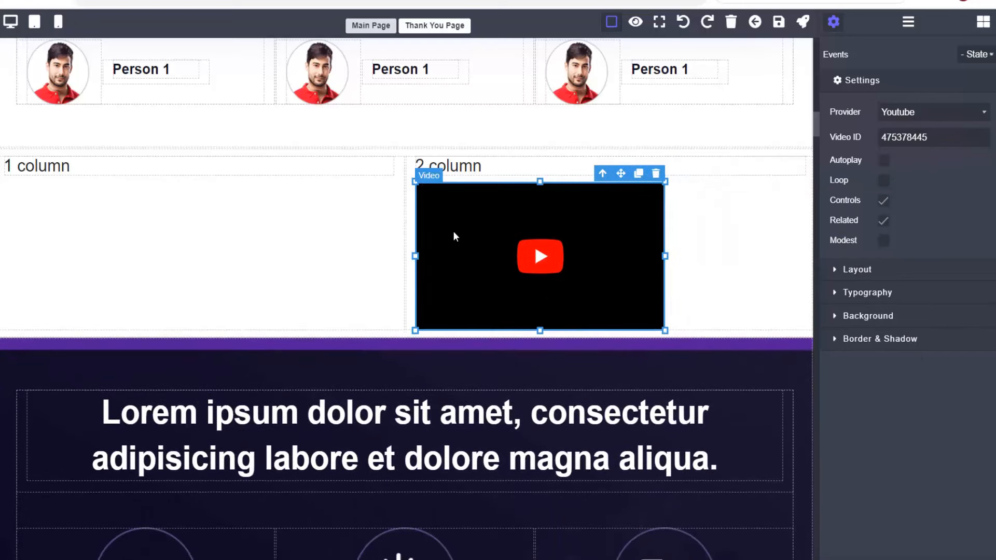
Insert a three-column block directly below the two-column block with the video.
click(981, 23)
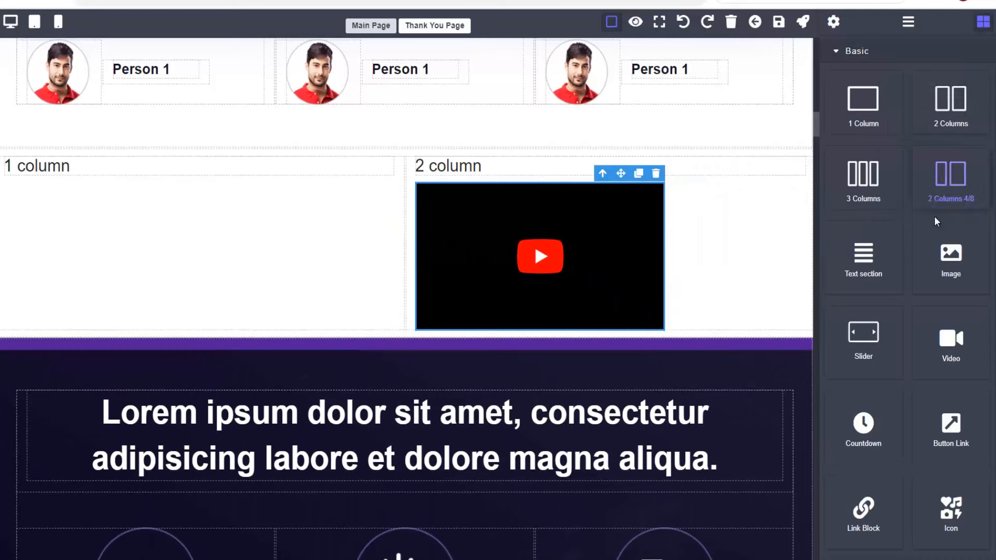
scroll(936, 222, down, 2)
scroll(911, 160, up, 2)
drag(863, 177, 618, 344)
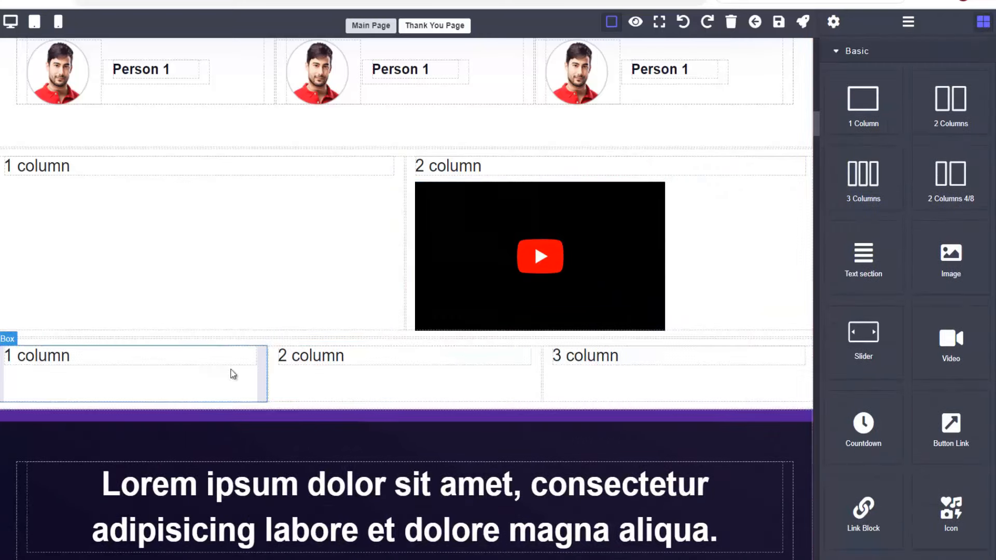
click(622, 367)
scroll(596, 322, down, 5)
scroll(570, 234, up, 3)
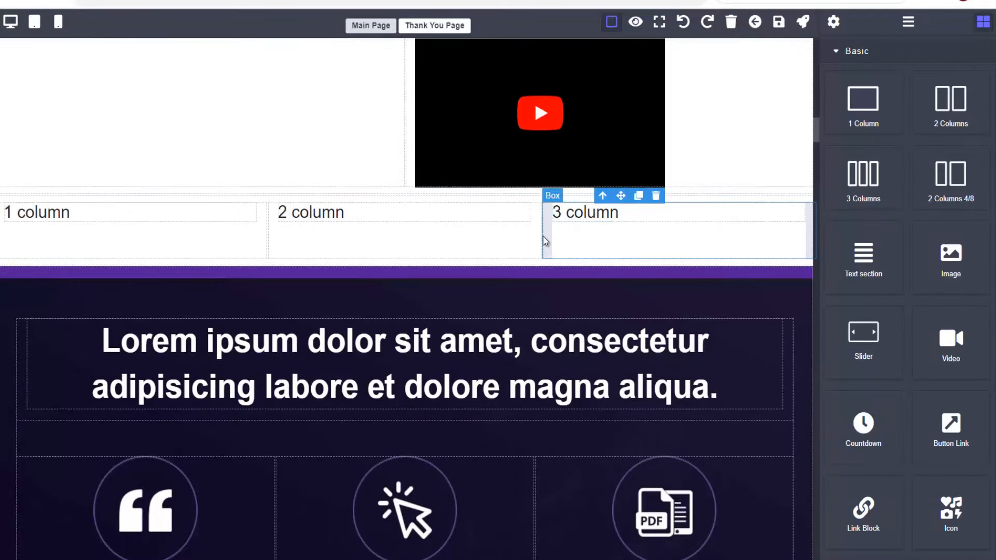
Add a countdown timer beneath the "1 column" text of the two-column block.
scroll(571, 275, down, 1)
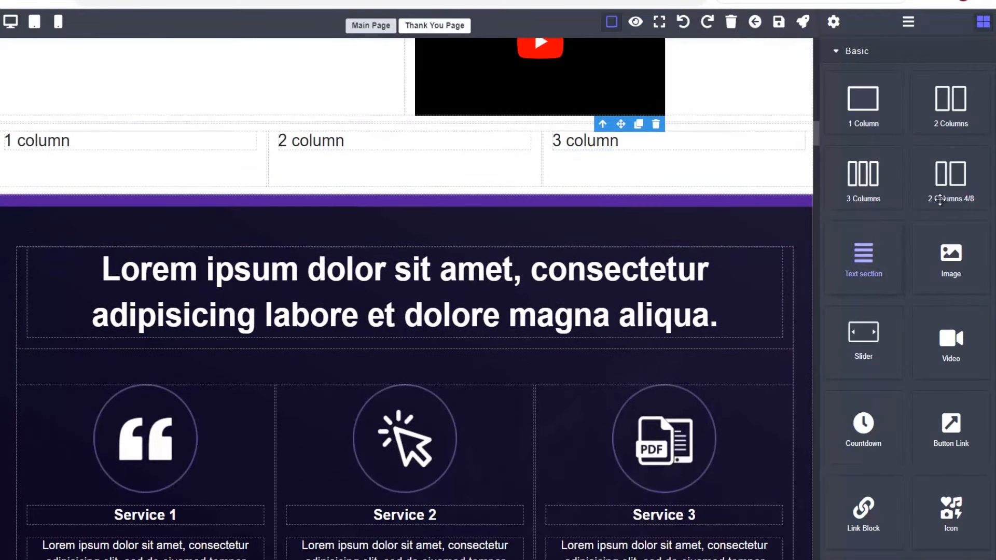
scroll(911, 168, down, 2)
scroll(876, 208, down, 1)
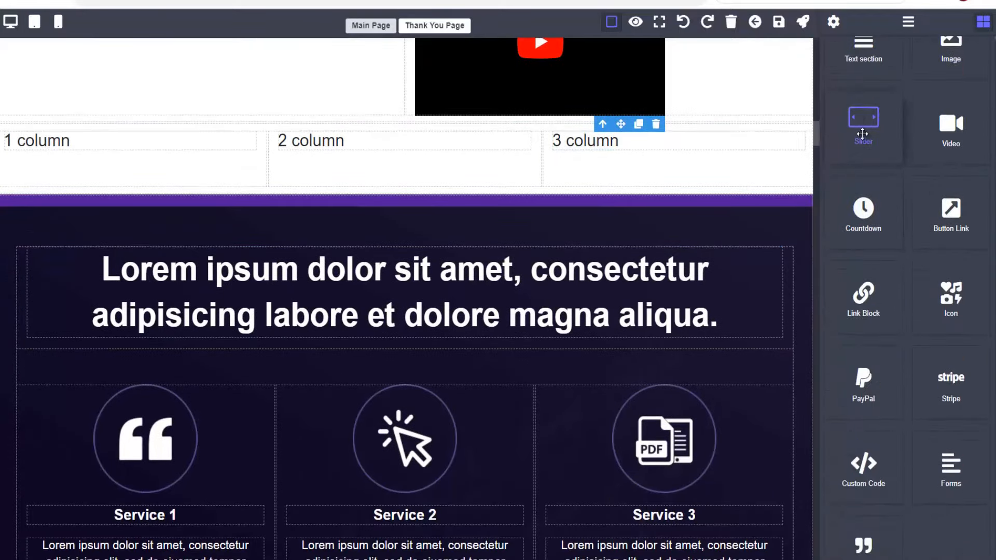
drag(868, 218, 275, 90)
scroll(284, 155, up, 3)
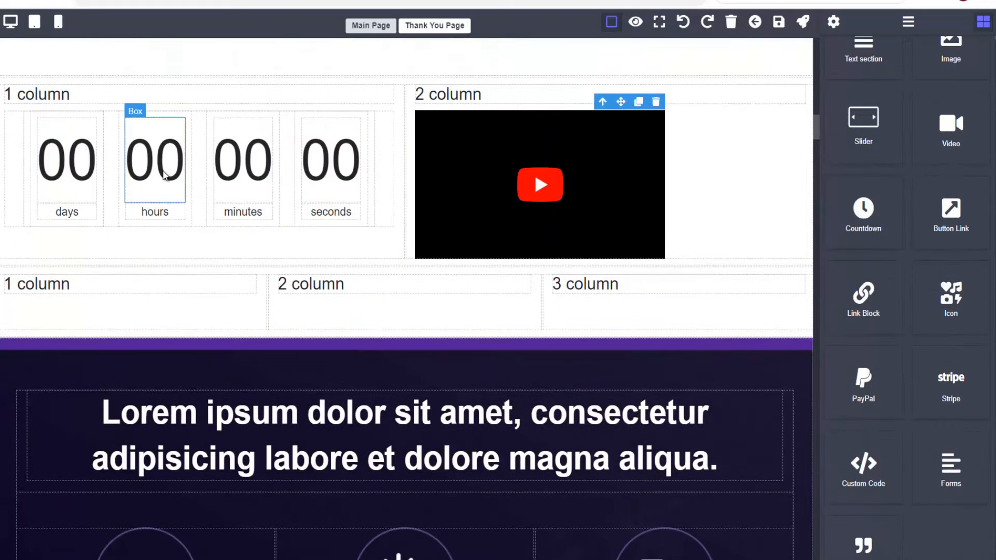
Set the countdown's start date to 28/09/2023 and its end text to "expiré".
click(393, 177)
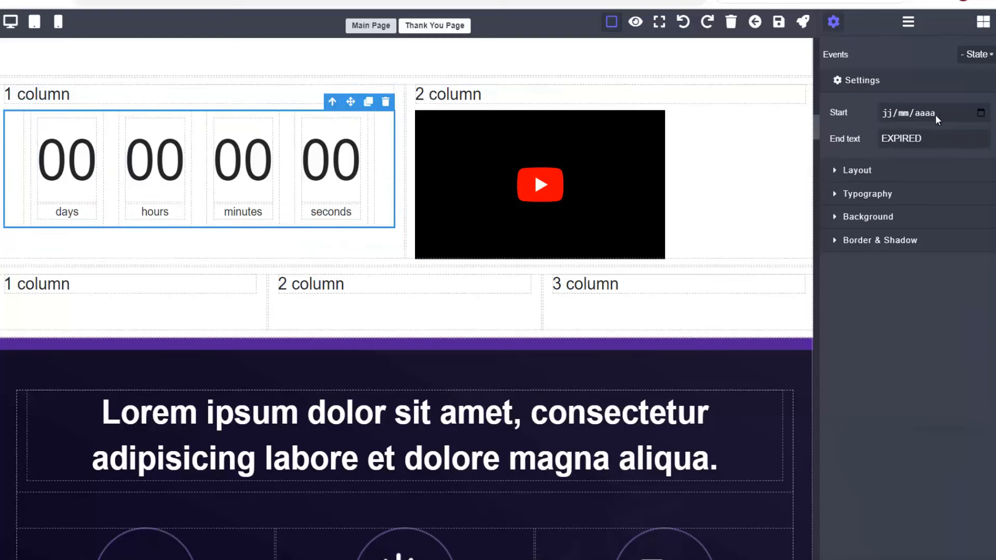
click(981, 113)
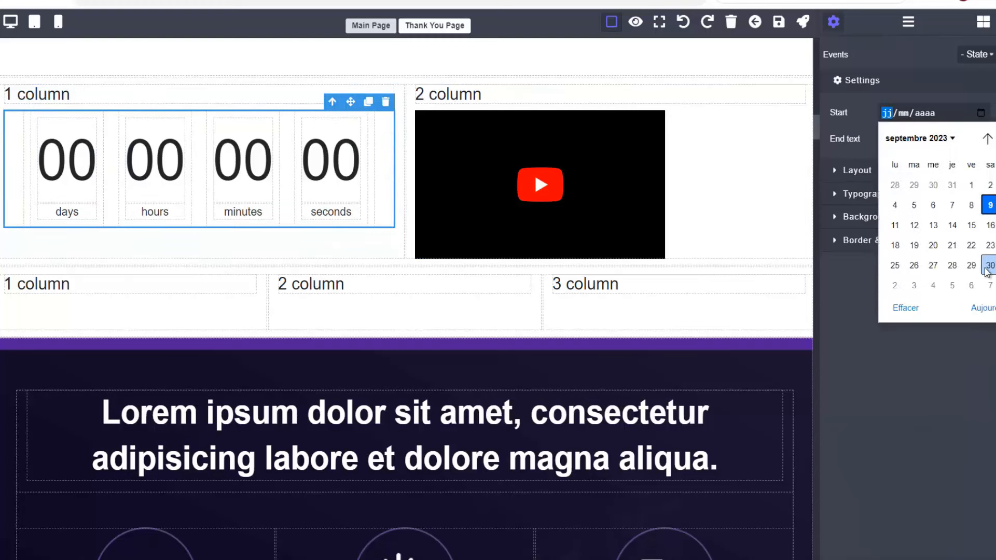
click(953, 265)
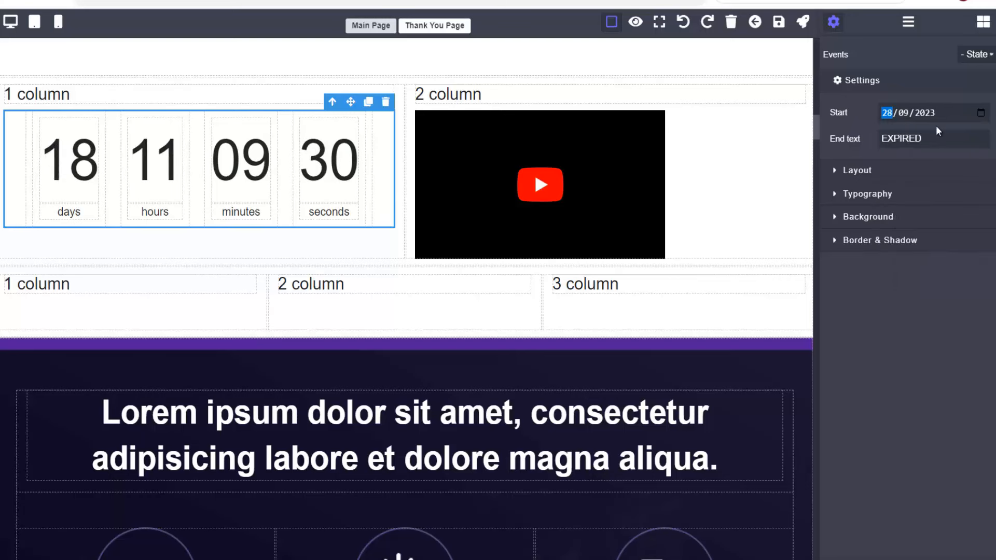
click(923, 139)
text(expire)
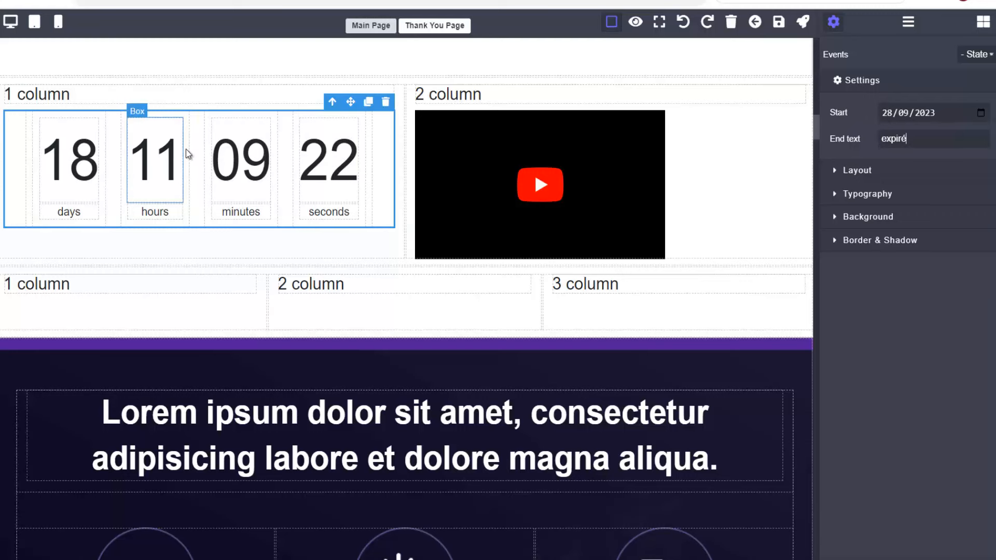
Replace the countdown's "days" label with "jours".
click(68, 214)
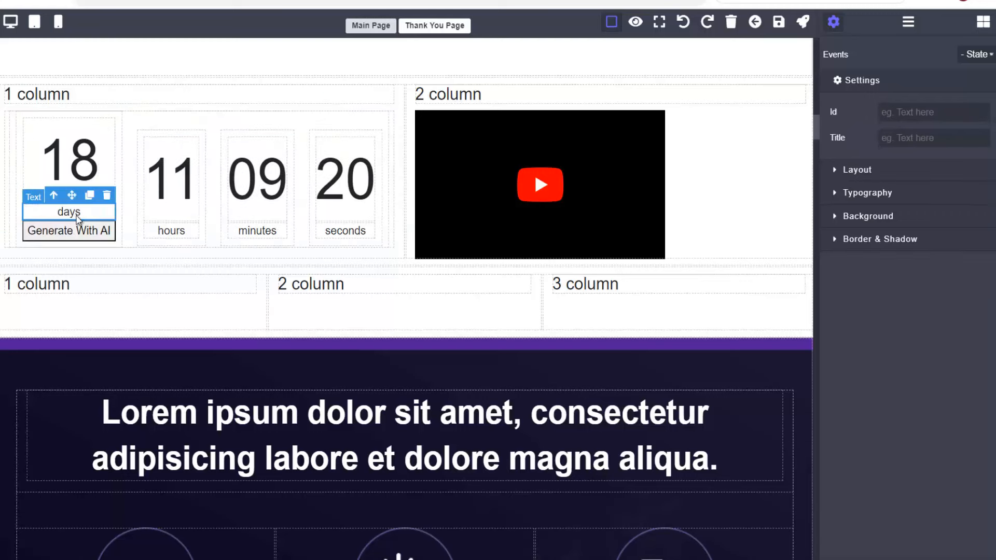
double_click(88, 213)
key(BackSpace)
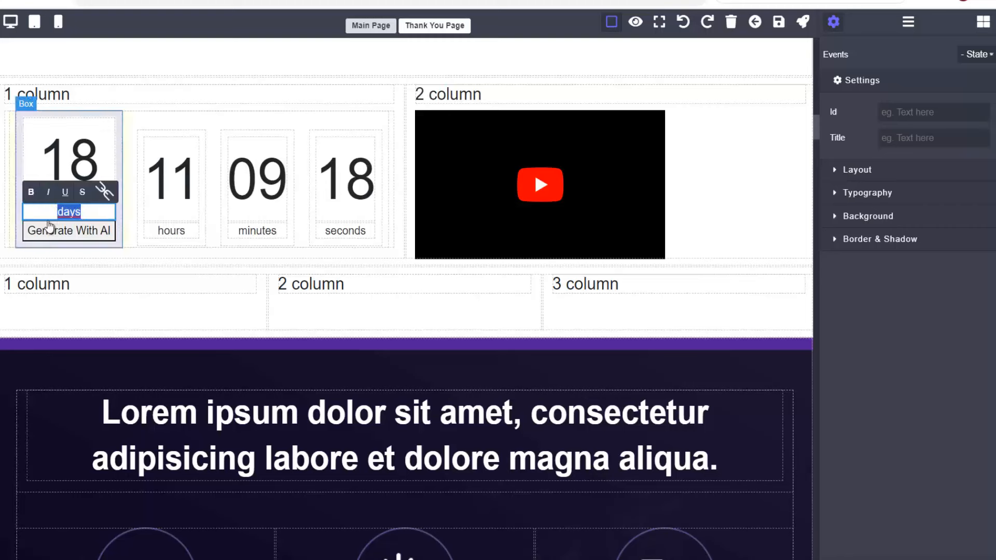
text(jours)
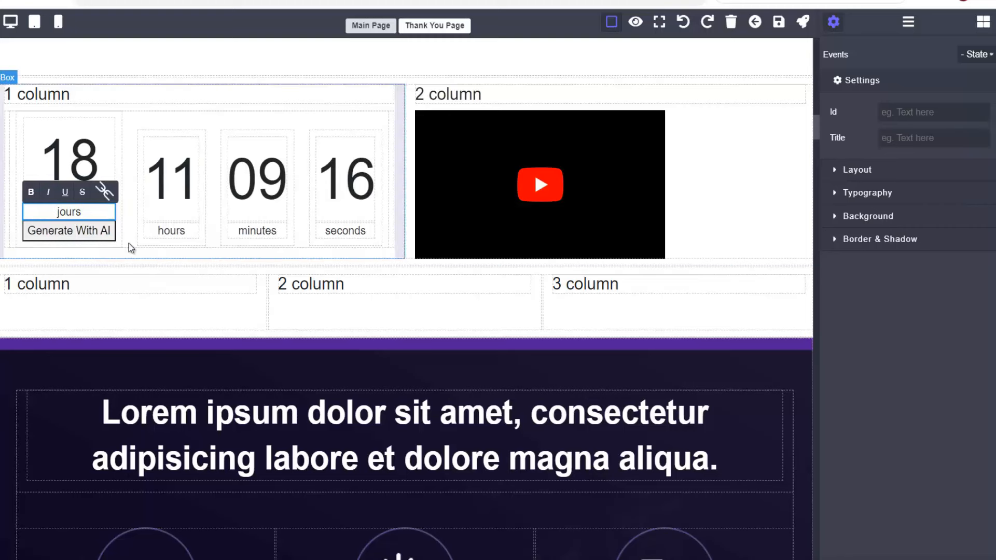
click(138, 259)
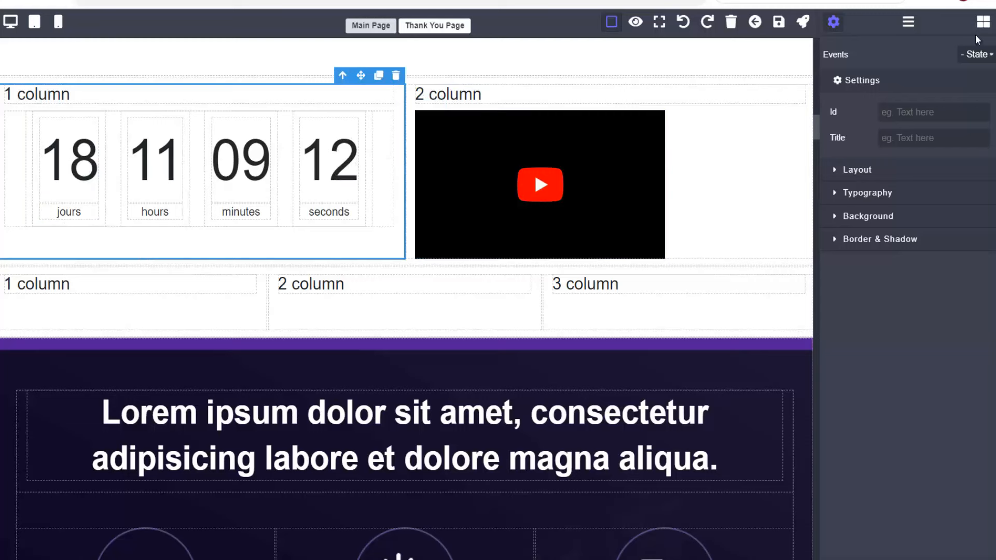
Add a PayPal button below and a Stripe button above the "2 column" text of the three-column block.
click(982, 23)
scroll(922, 251, down, 5)
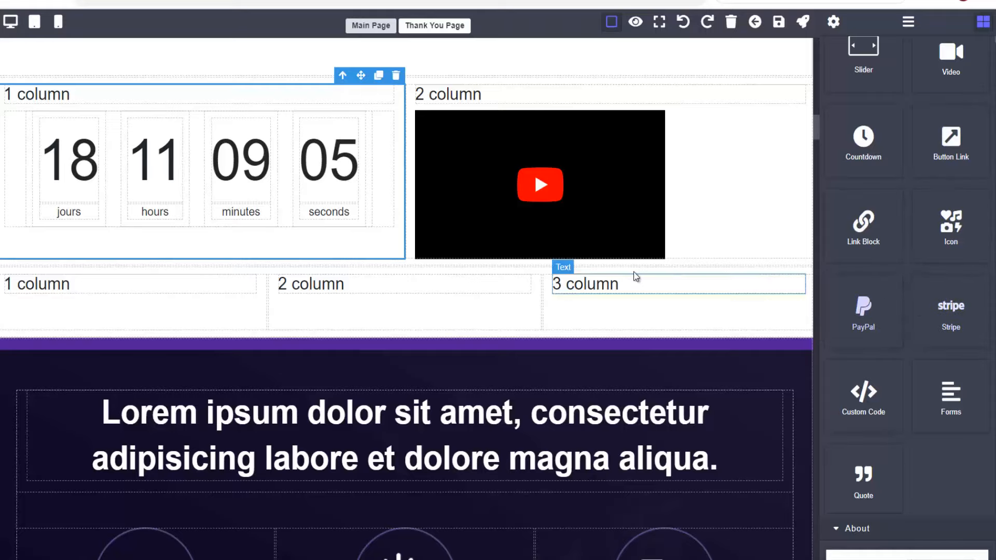
scroll(669, 290, down, 2)
scroll(686, 296, up, 3)
scroll(689, 301, up, 1)
scroll(689, 296, down, 5)
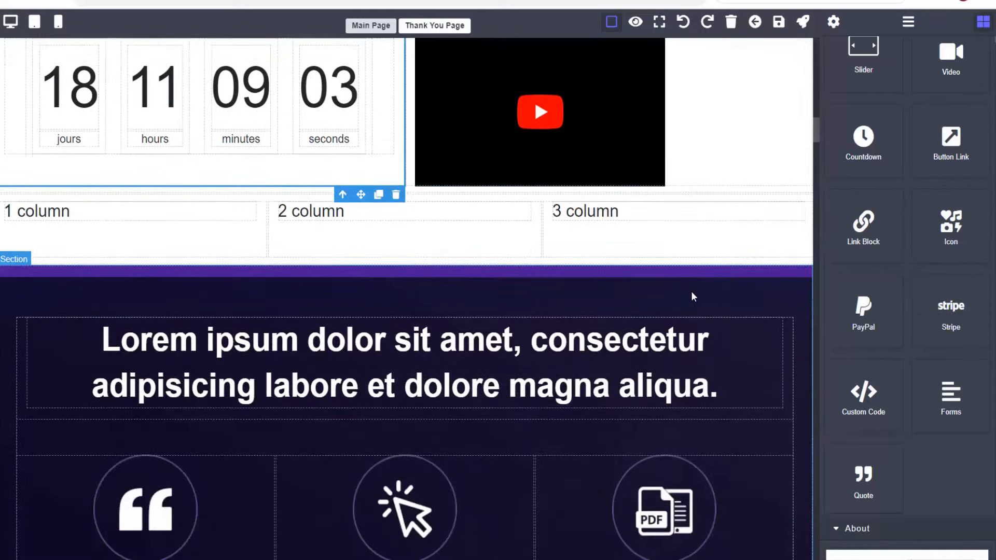
scroll(688, 299, up, 4)
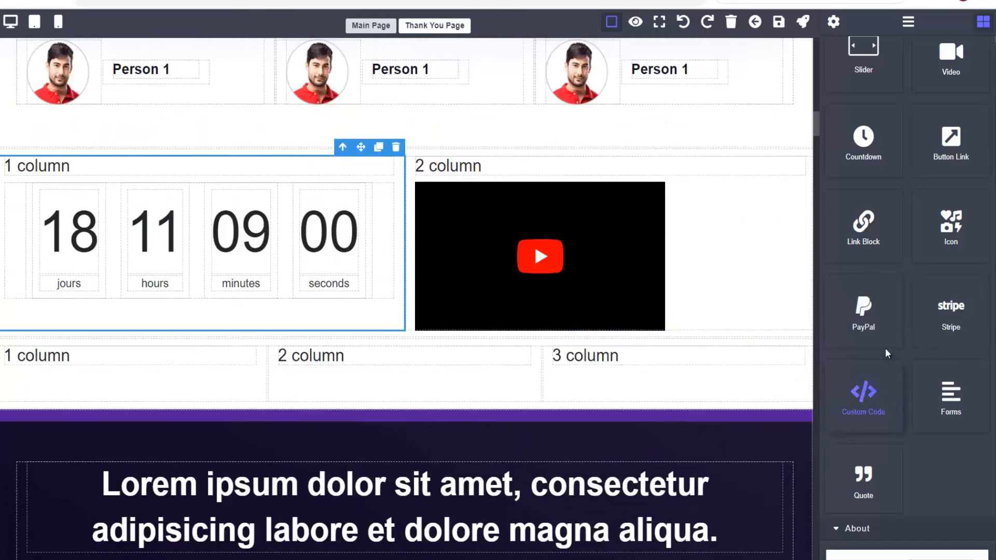
drag(862, 316, 424, 374)
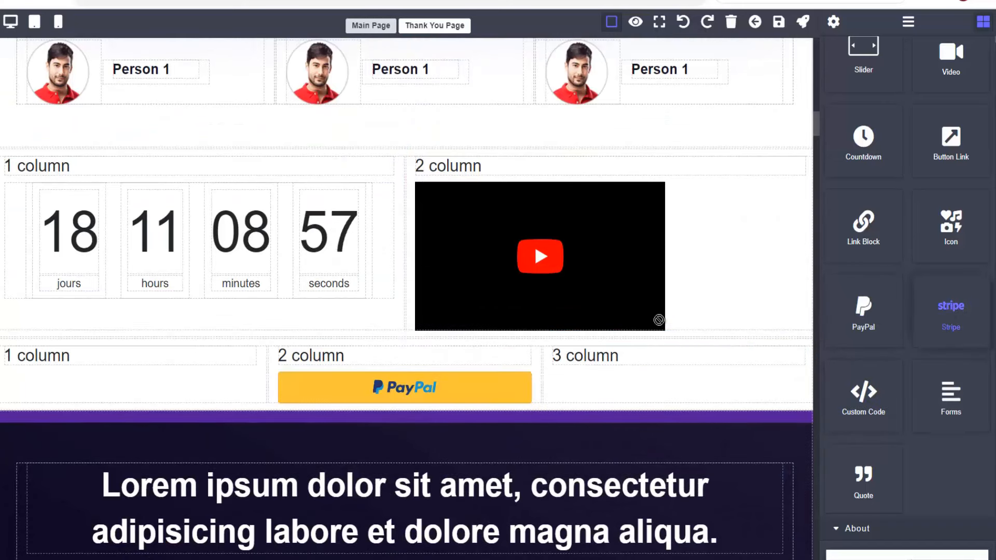
drag(950, 311, 451, 362)
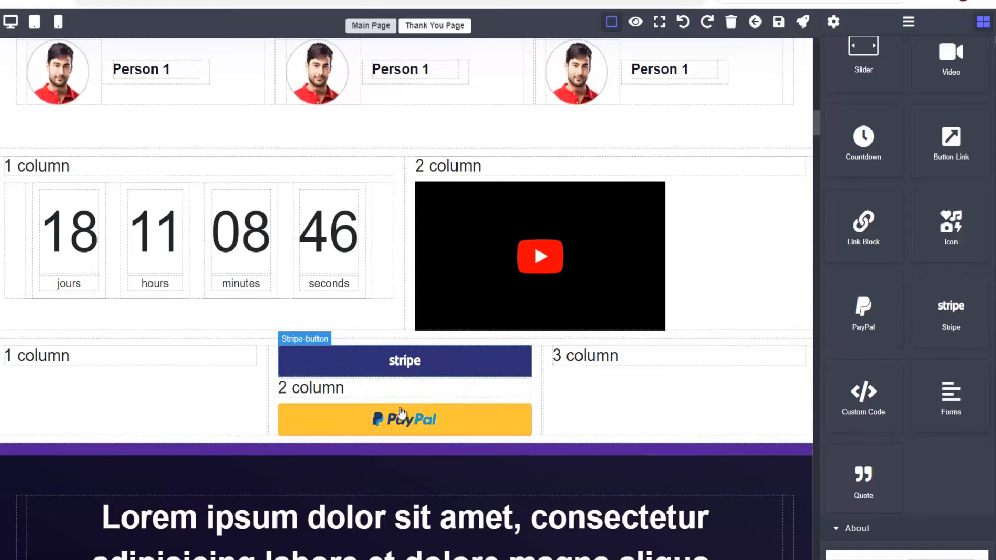
Browse the remaining basic elements and the ready-made section templates, including About, Blog, Call to action, Contact, Footer and Video.
scroll(634, 334, down, 3)
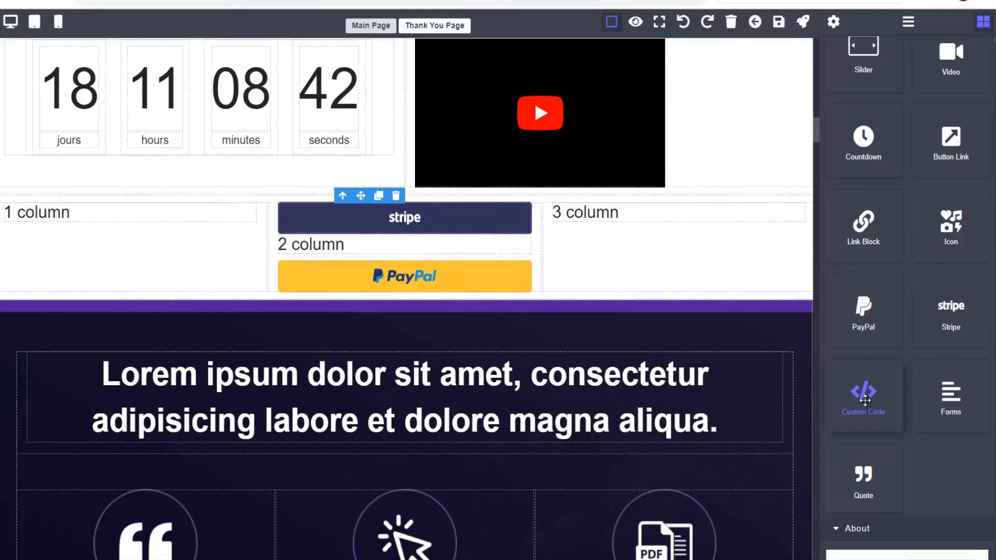
scroll(953, 399, down, 3)
scroll(534, 300, down, 4)
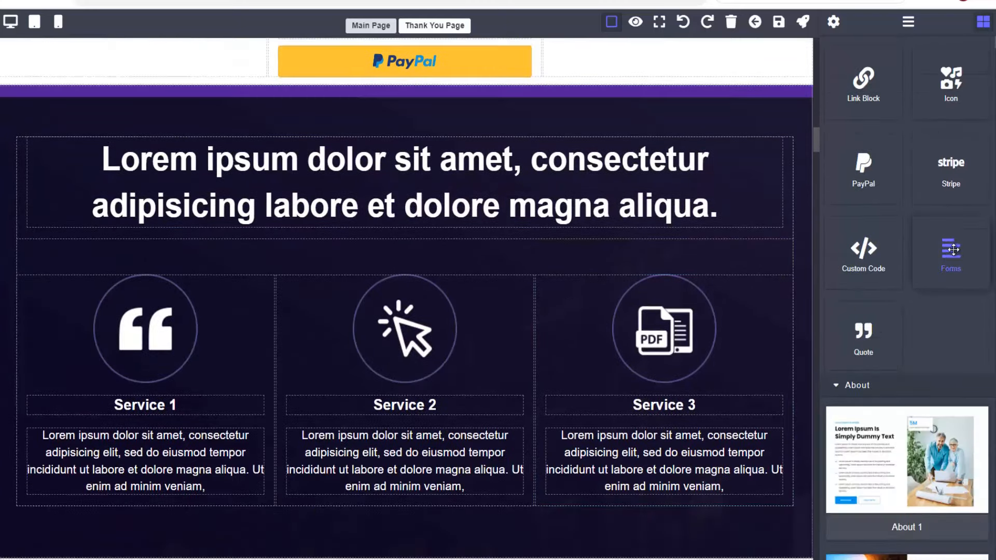
scroll(944, 278, down, 20)
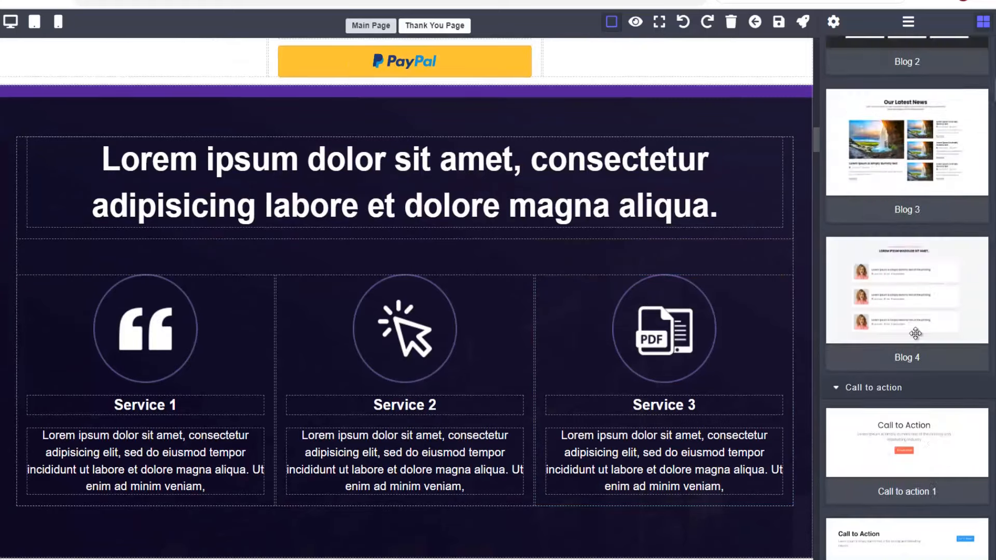
scroll(907, 300, down, 20)
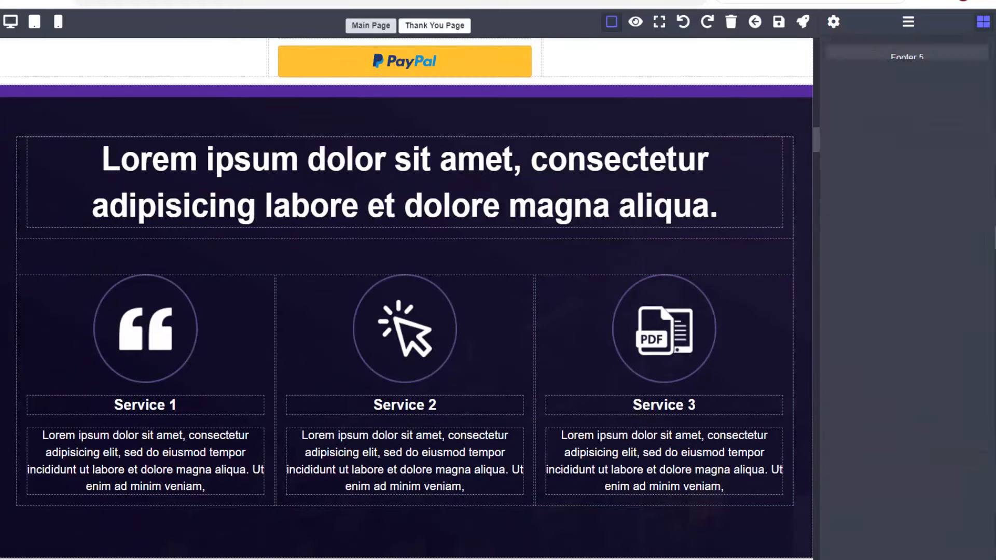
scroll(907, 300, down, 3)
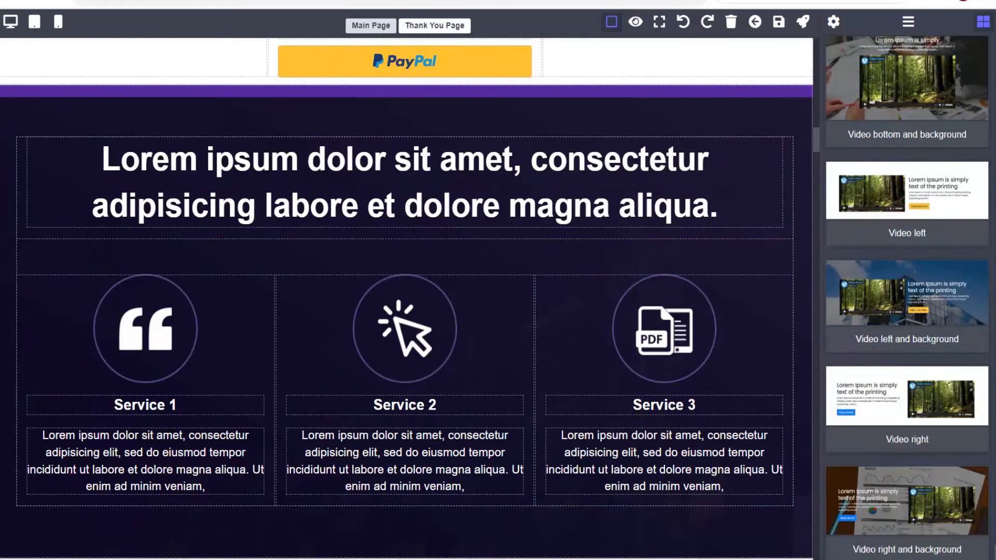
scroll(959, 425, up, 20)
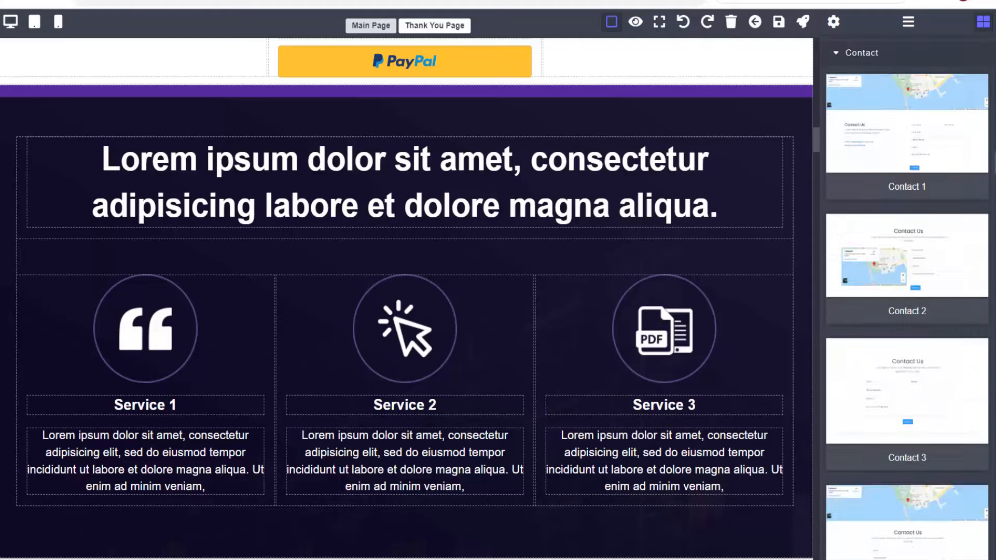
Add a Forms block to the dark section below the PayPal button and set its name field's placeholder to "Entrez votre prénom...".
scroll(957, 293, down, 8)
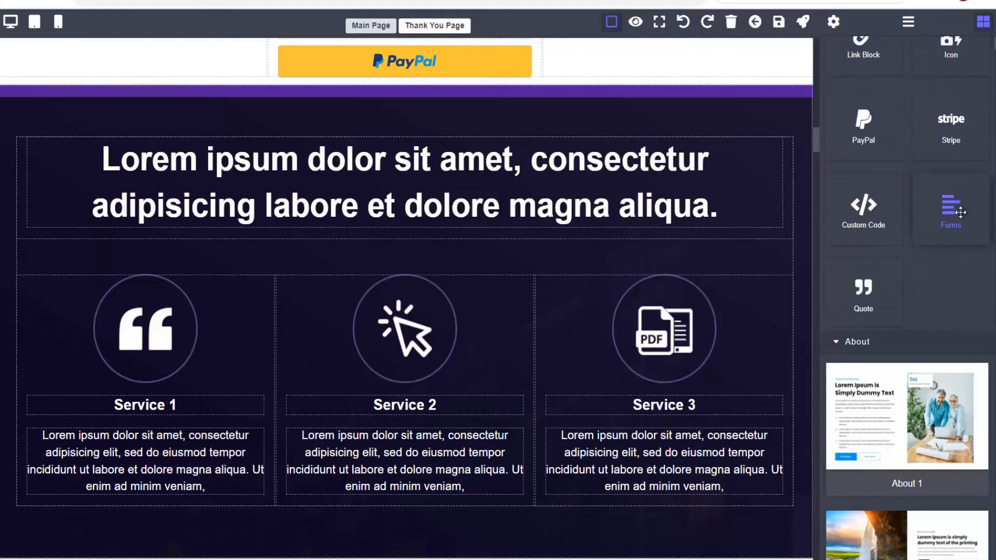
drag(960, 212, 509, 125)
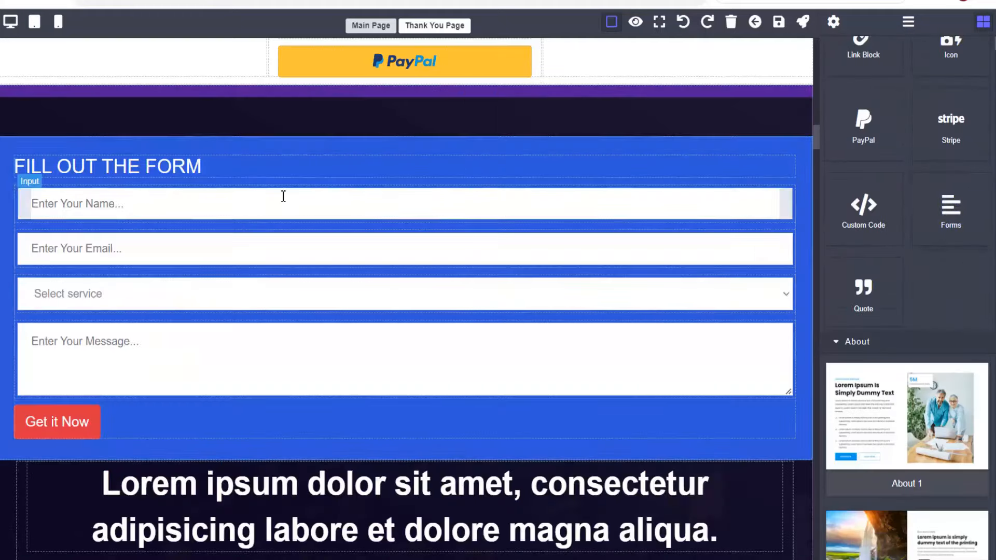
click(135, 200)
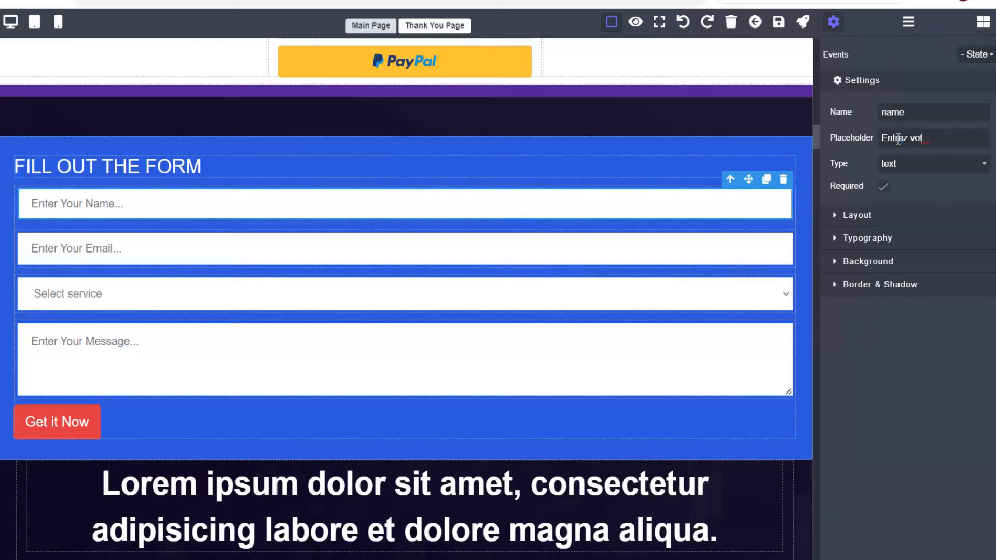
click(841, 262)
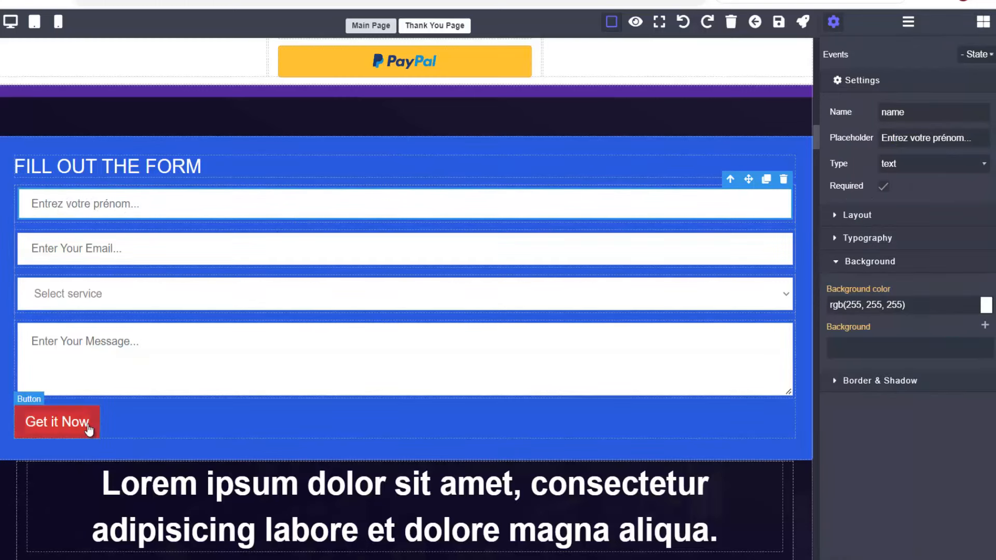
Change the form's submit button text to "accèder envoyer" and its background color to green.
click(60, 422)
drag(929, 113, 895, 112)
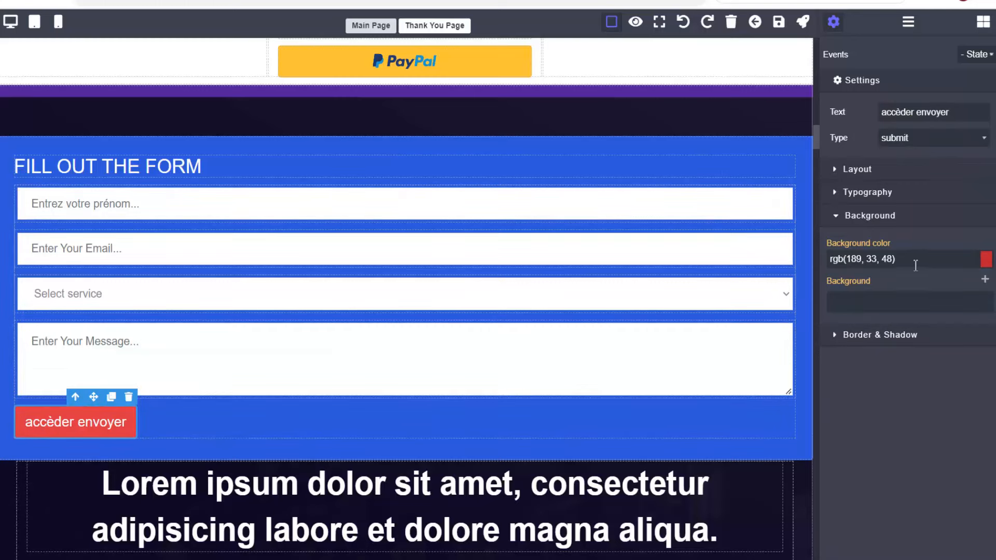
click(986, 259)
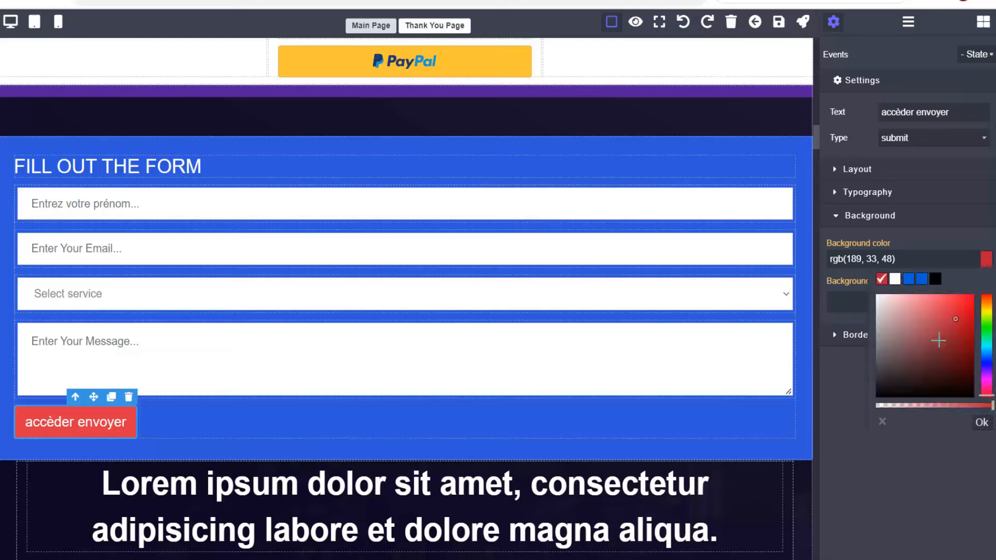
drag(987, 346, 987, 314)
click(935, 296)
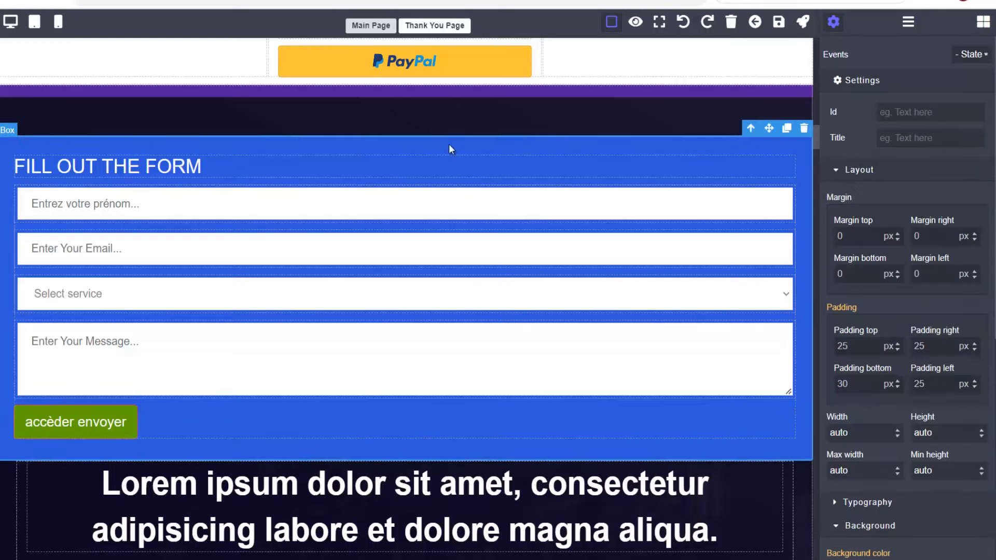
Choose a custom background color for the blue box around the form.
scroll(881, 332, down, 1)
scroll(882, 340, down, 1)
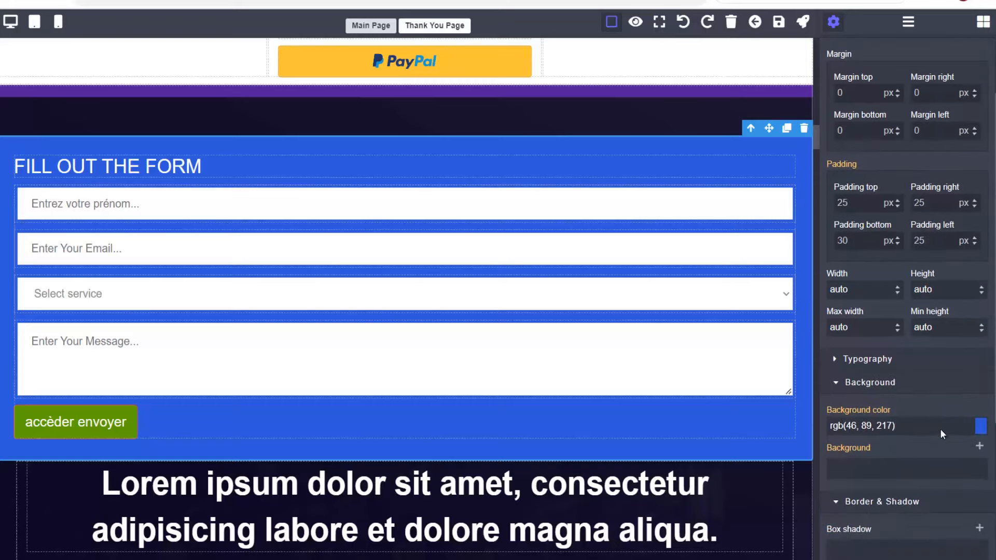
click(981, 428)
drag(983, 341, 985, 287)
mouse_move(928, 299)
mouse_down()
mouse_move(978, 270)
mouse_move(952, 266)
mouse_move(969, 344)
mouse_up()
click(626, 121)
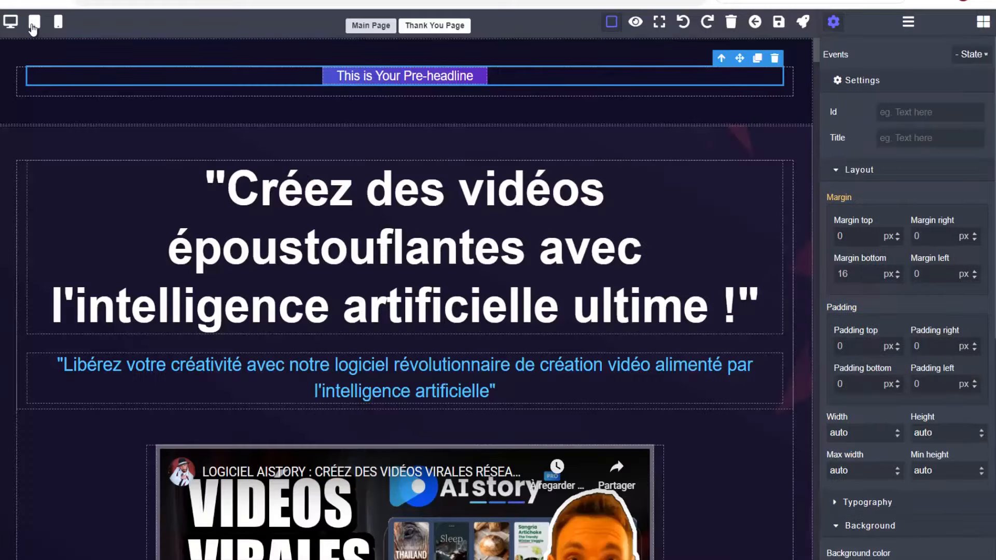
Check the page in tablet view, and in mobile view set the subheadline's text color to #ffc862.
click(33, 26)
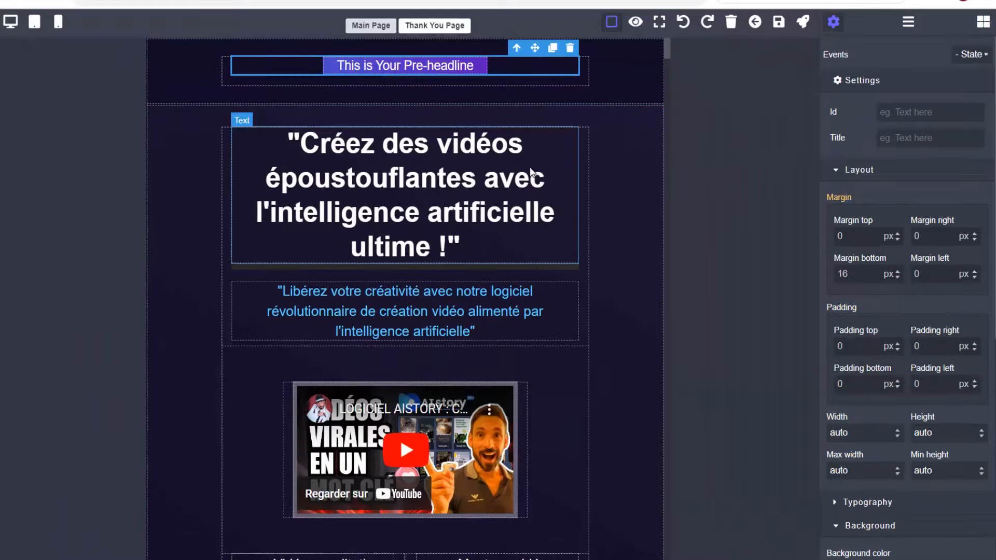
click(58, 22)
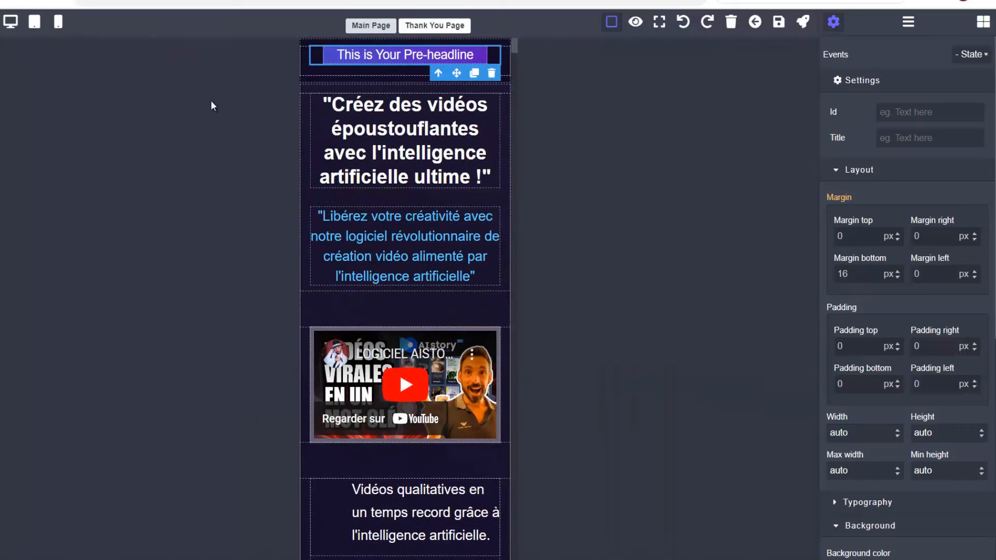
click(433, 215)
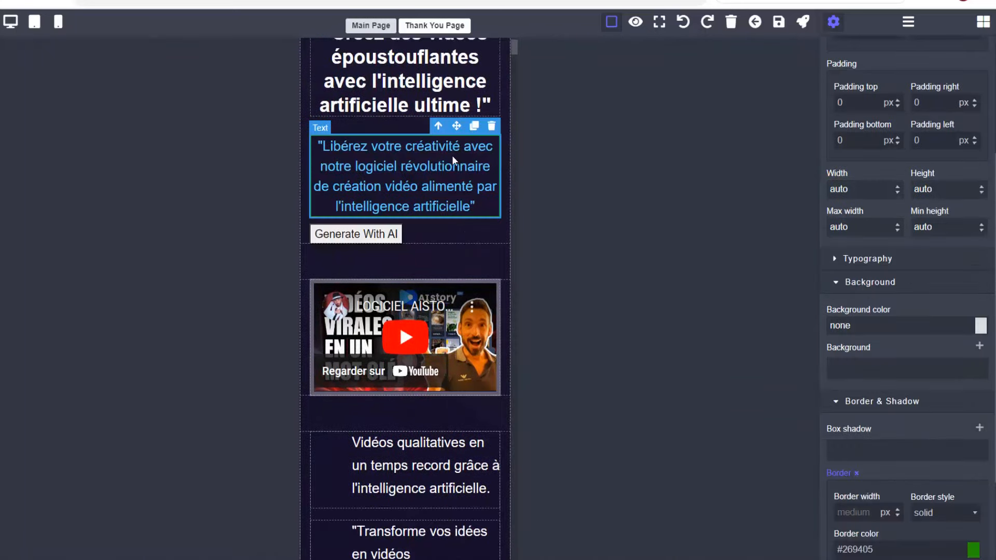
click(833, 258)
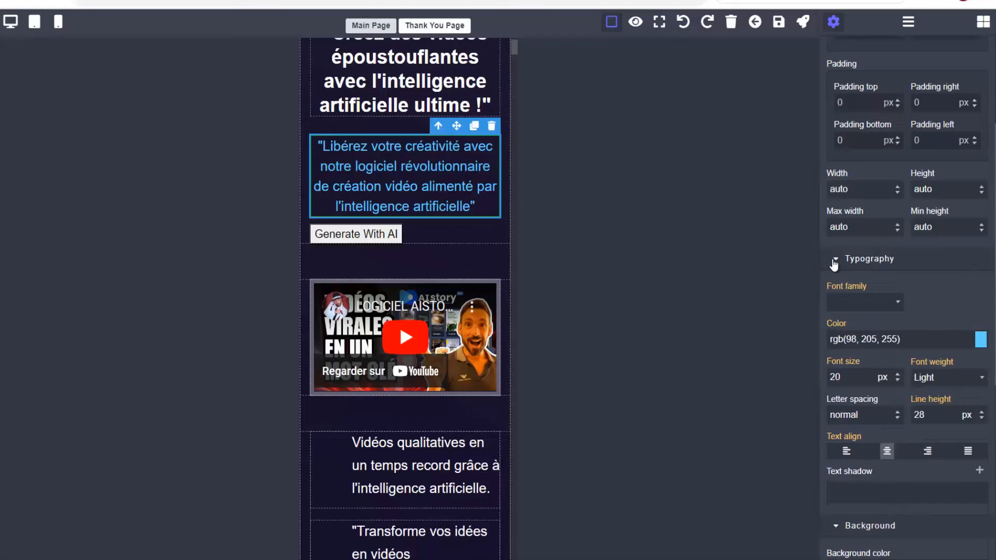
click(977, 339)
click(986, 388)
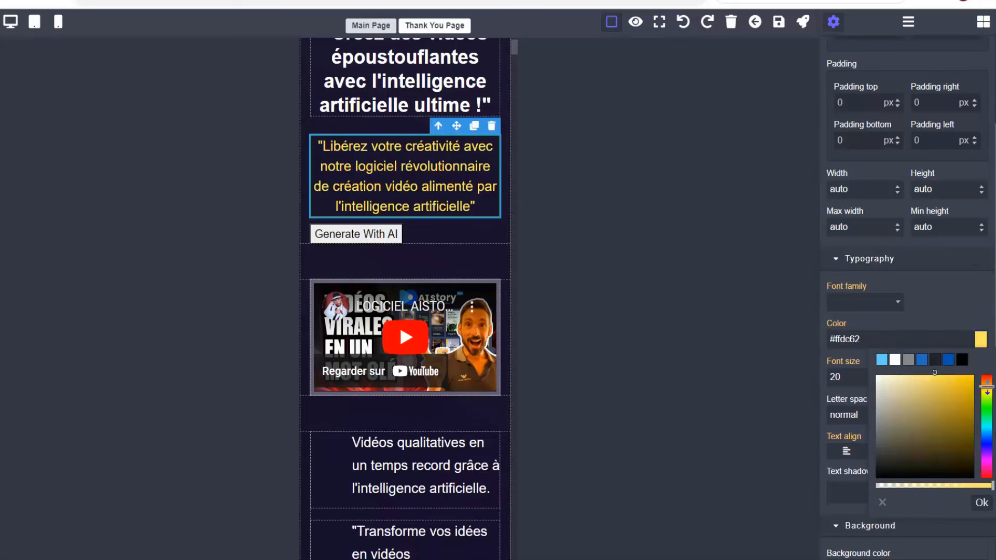
drag(986, 387, 987, 386)
click(741, 330)
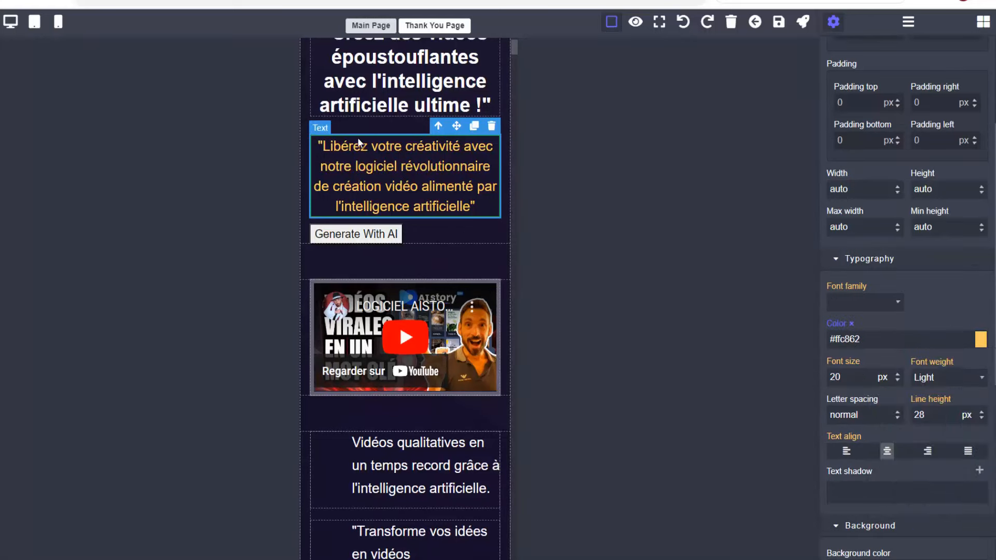
Compare the subheadline's color and the page layout between the mobile and desktop views.
scroll(402, 221, up, 2)
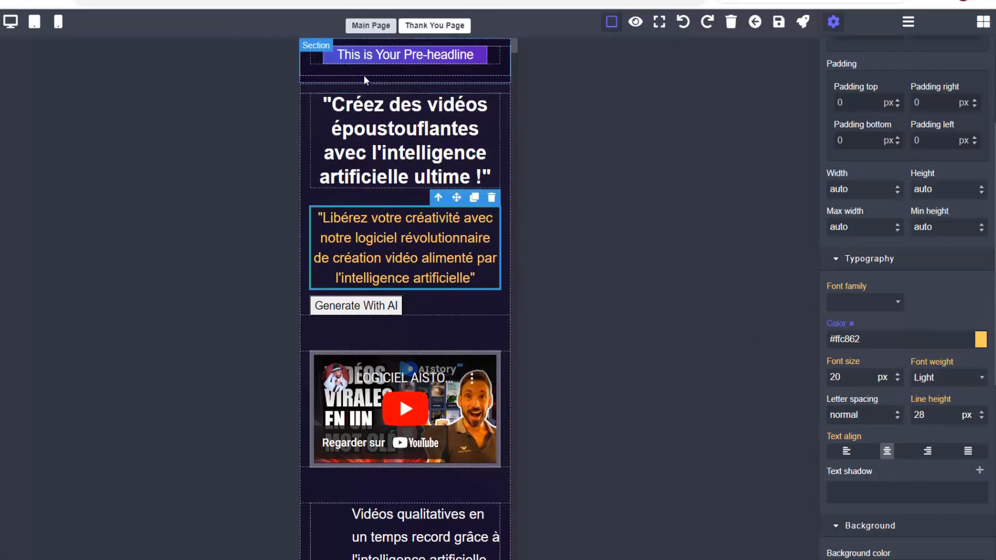
scroll(403, 245, down, 4)
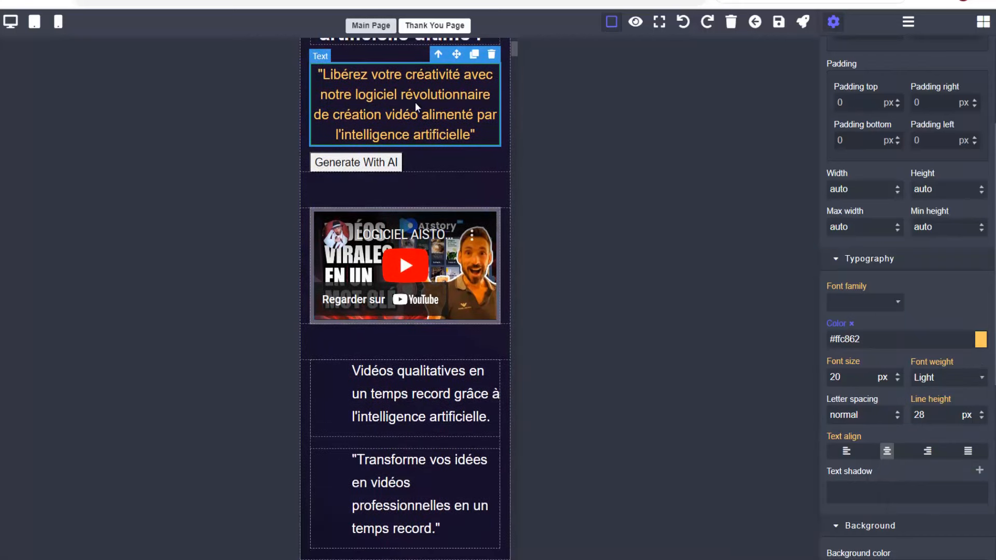
scroll(399, 251, up, 4)
click(7, 30)
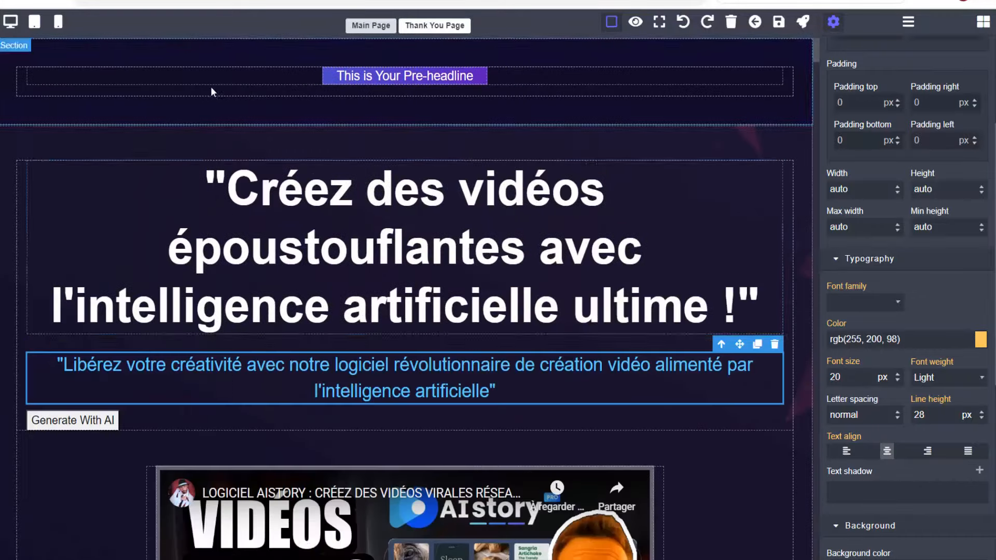
scroll(387, 260, down, 3)
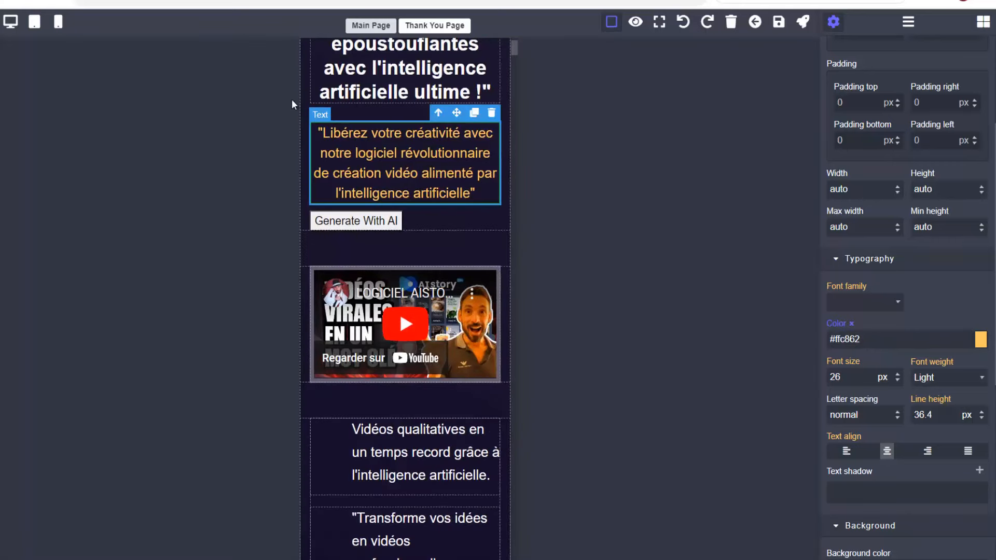
scroll(363, 208, up, 2)
scroll(510, 188, down, 3)
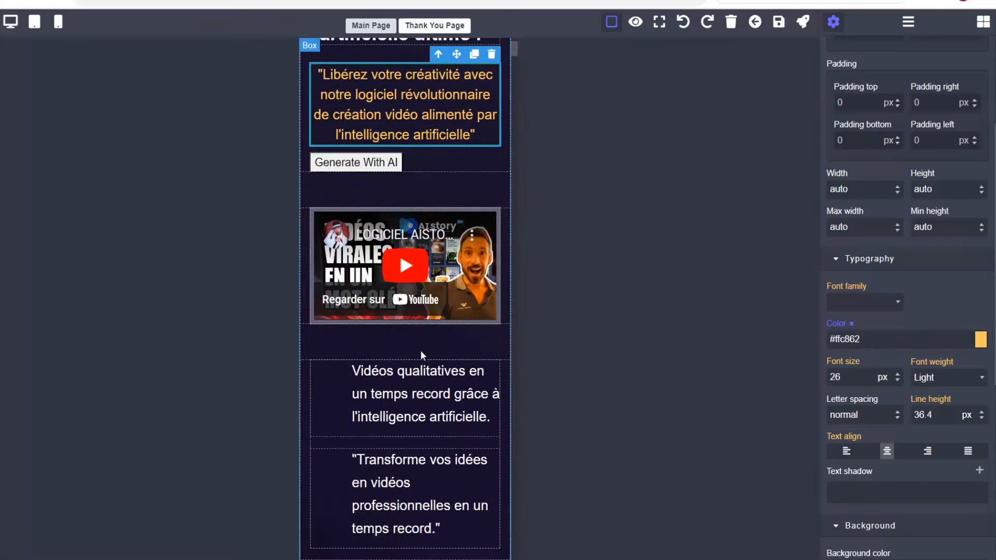
scroll(417, 357, up, 3)
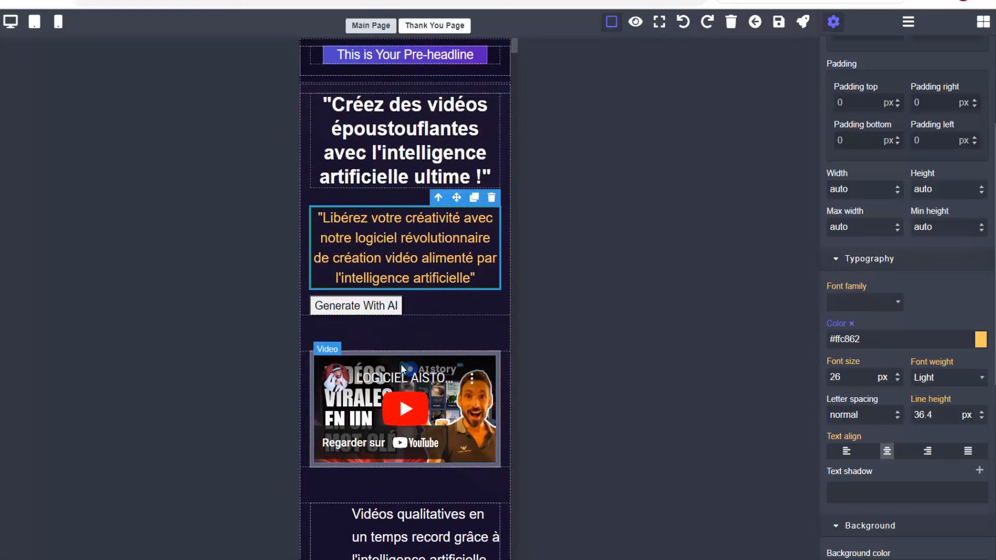
scroll(402, 367, down, 2)
click(11, 24)
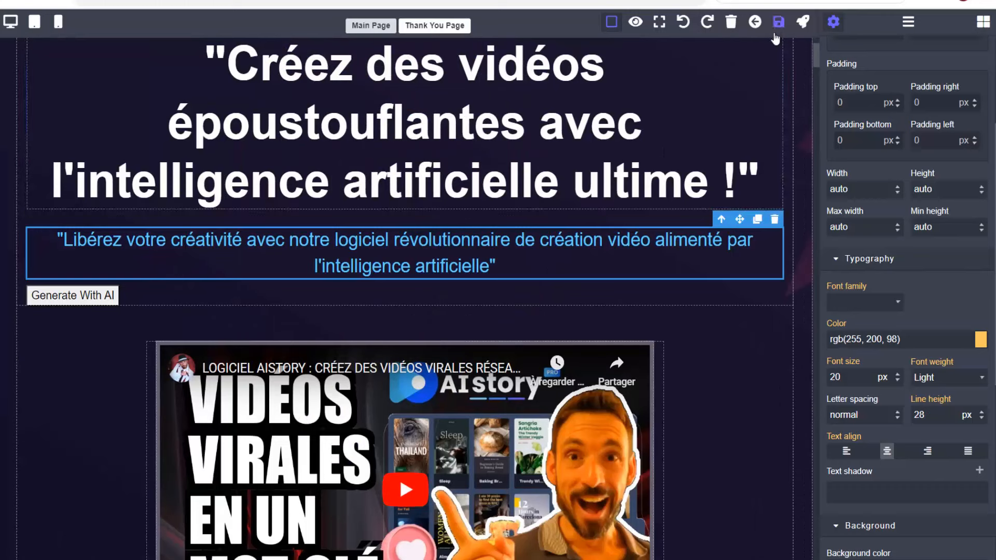
Save the page, mark the "logiciel creation video Aistory" landing page as published in its general settings, and save them.
click(779, 22)
click(803, 22)
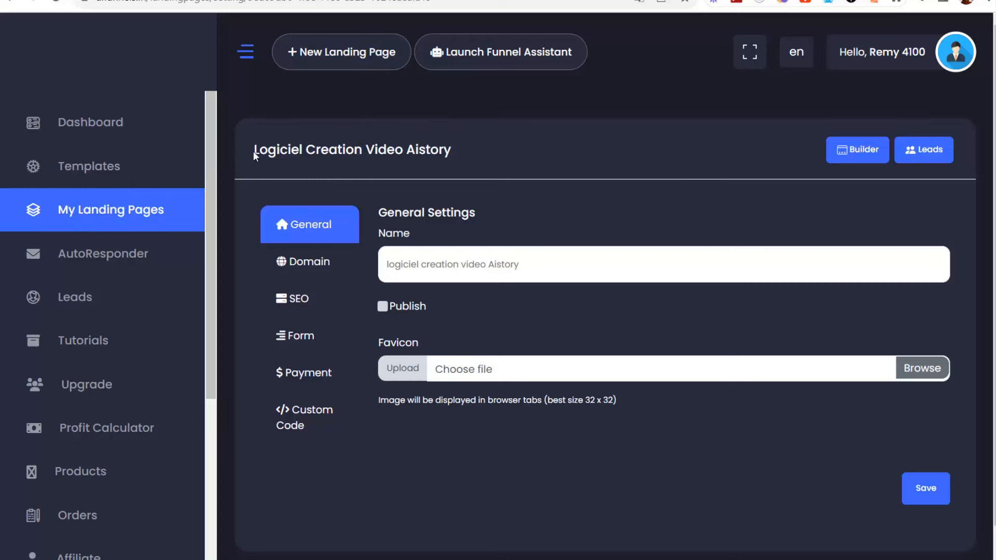
drag(294, 154, 450, 163)
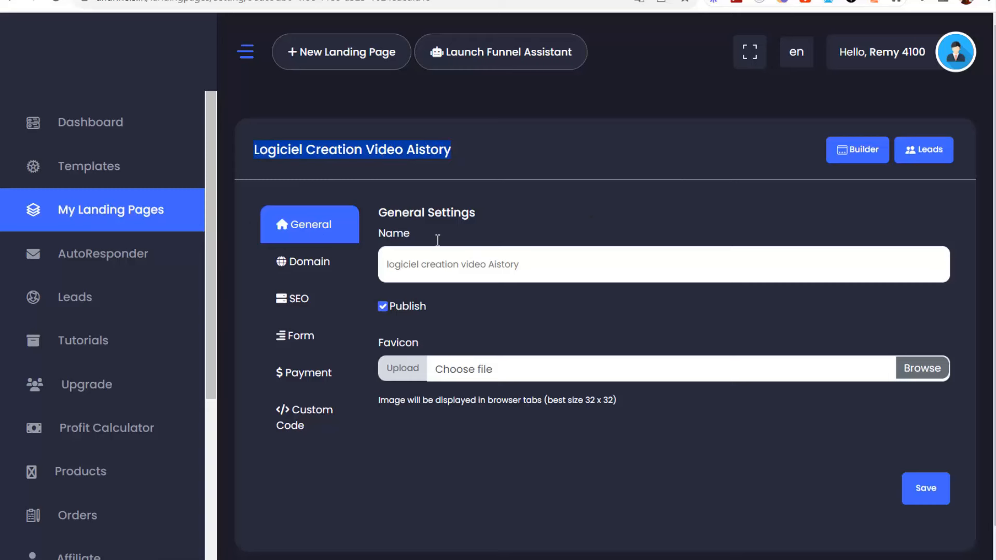
click(926, 490)
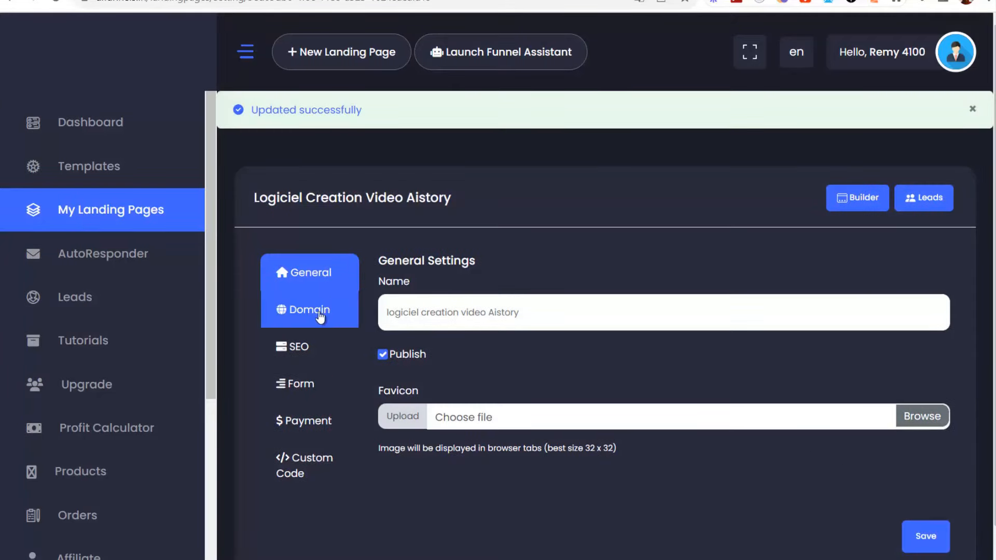
Set the landing page's subdomain to "logicielaistory" in the domain settings.
click(296, 311)
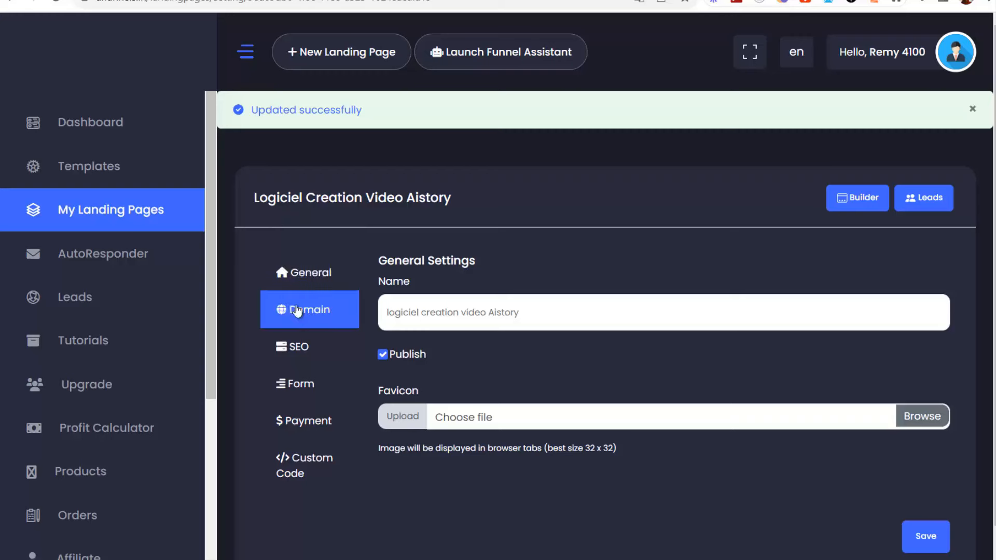
click(431, 416)
drag(440, 416, 371, 421)
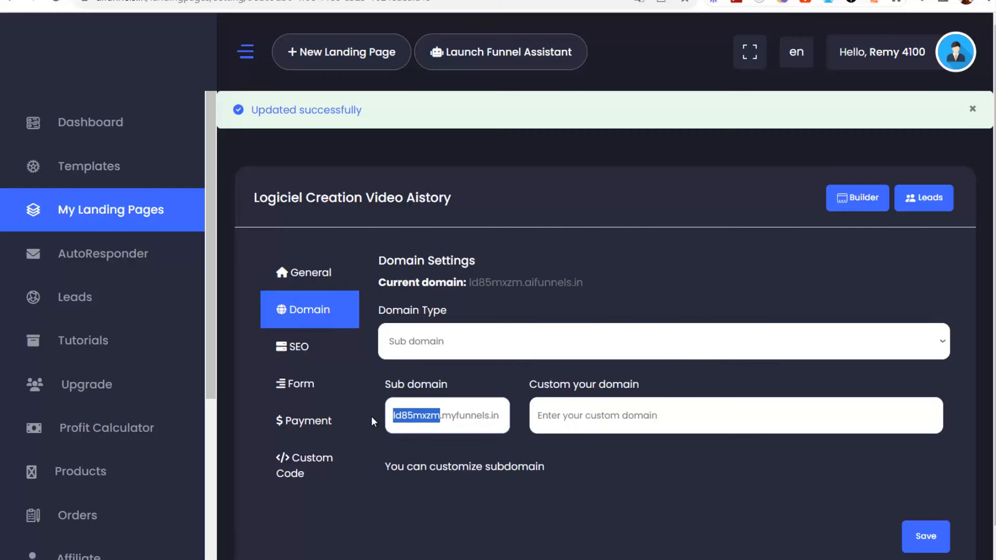
text(logicielai)
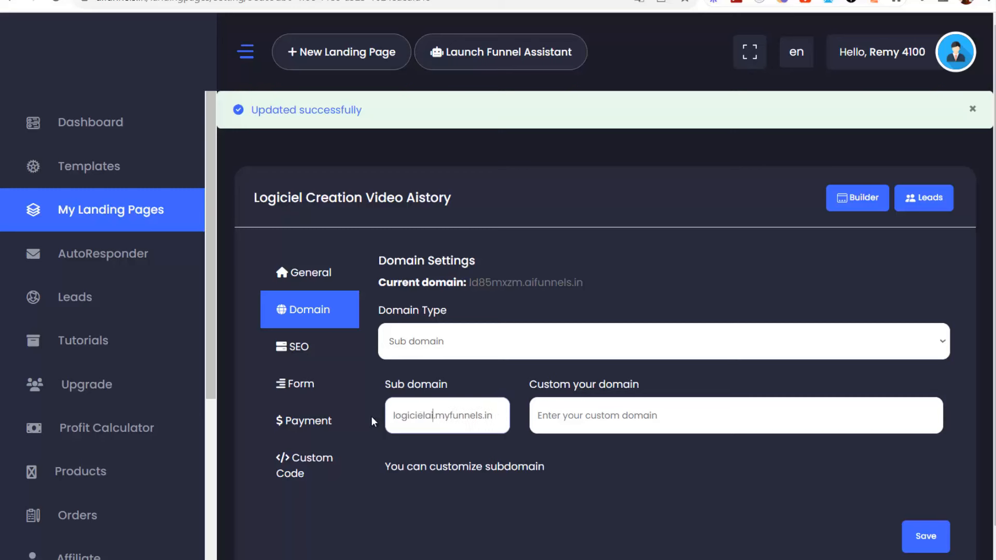
text(story)
Open the published page at the logicielaistory.aifunnels.in address in a new browser tab and dismiss the translation popup.
drag(395, 418, 567, 420)
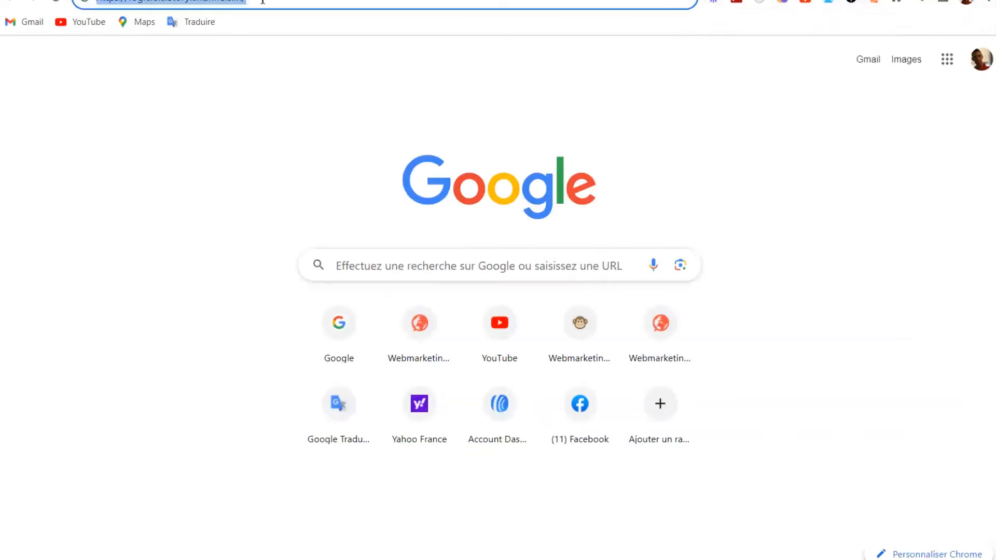
key(Return)
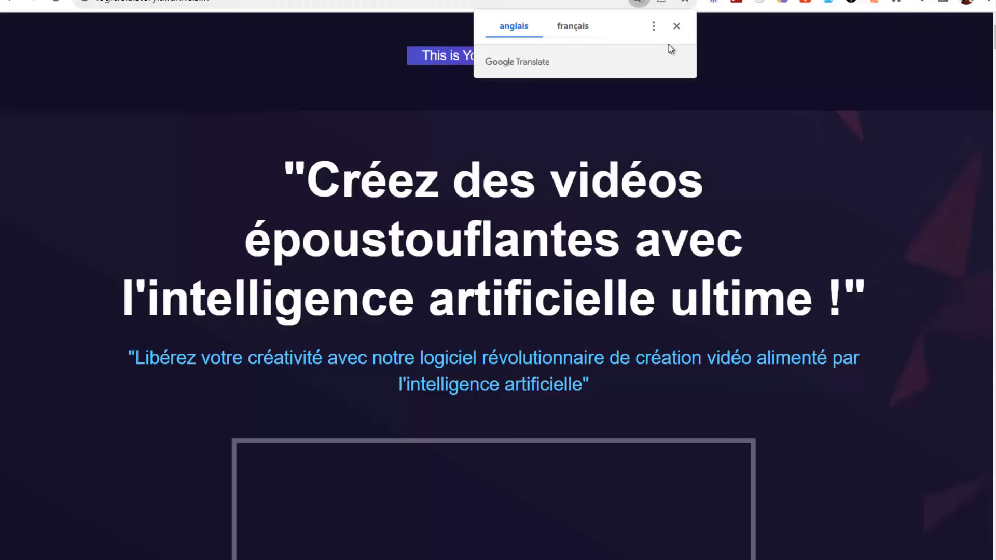
click(676, 26)
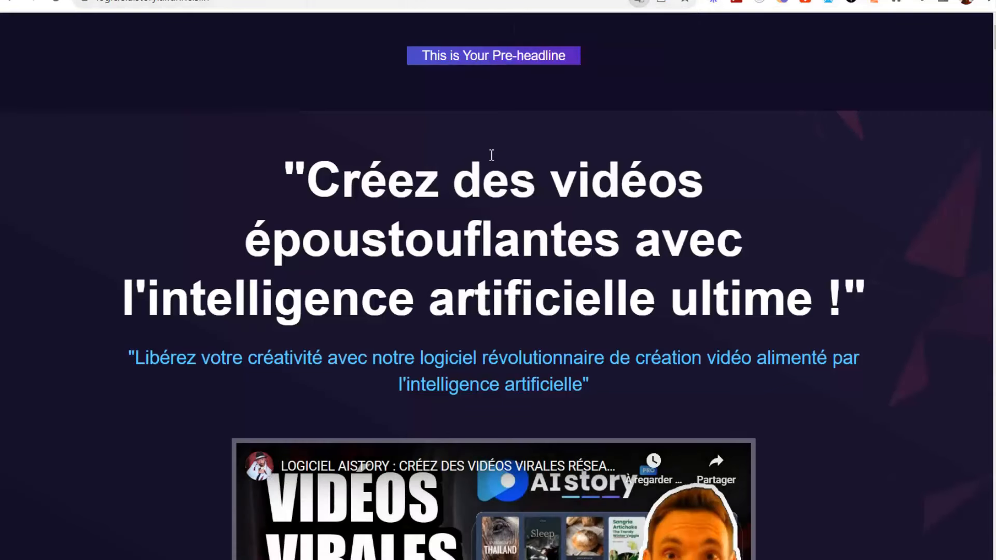
Review the upper part of the published page and test its embedded video by playing and pausing it.
scroll(493, 171, down, 1)
scroll(497, 192, down, 7)
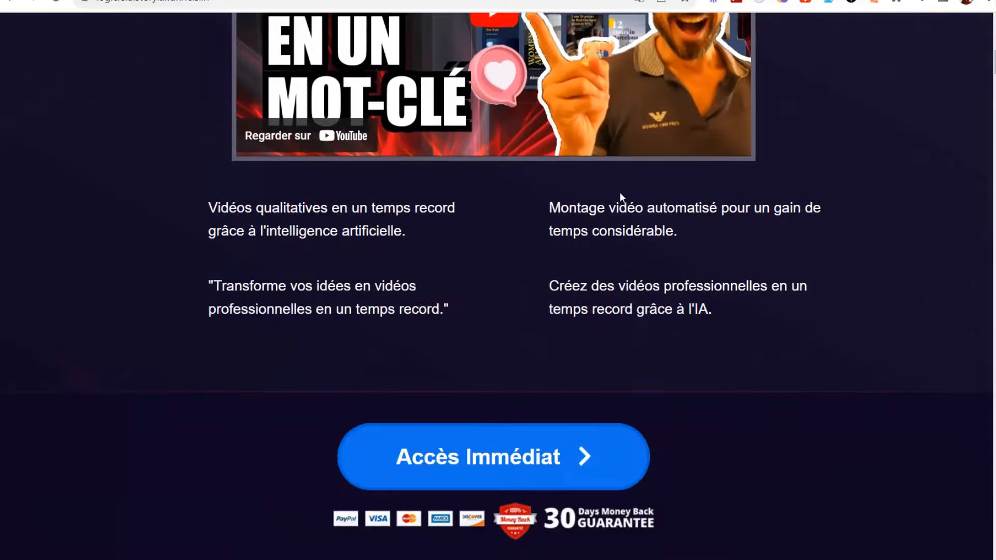
scroll(485, 151, up, 2)
click(487, 153)
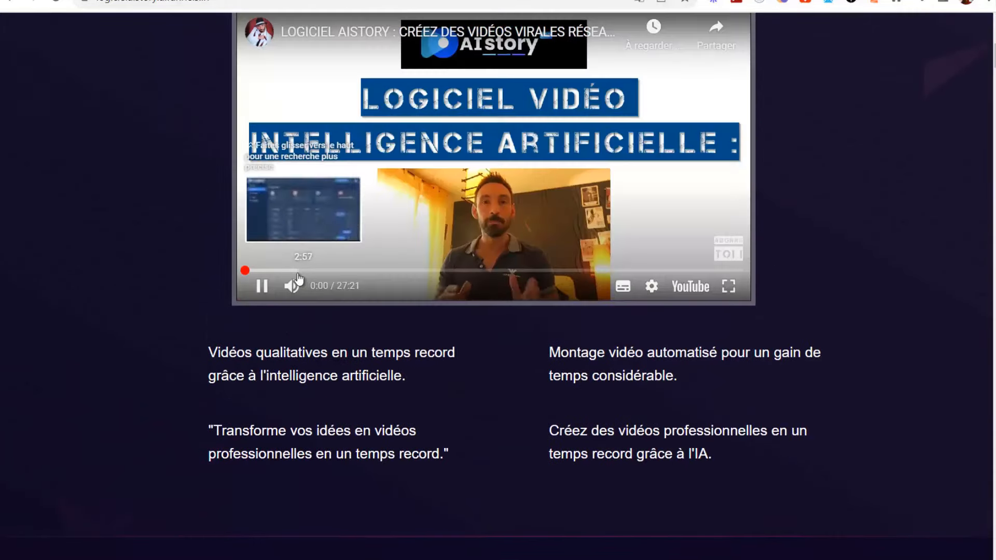
click(259, 289)
Test the "Accès Immédiat" button on the published page by following its link.
scroll(483, 232, down, 3)
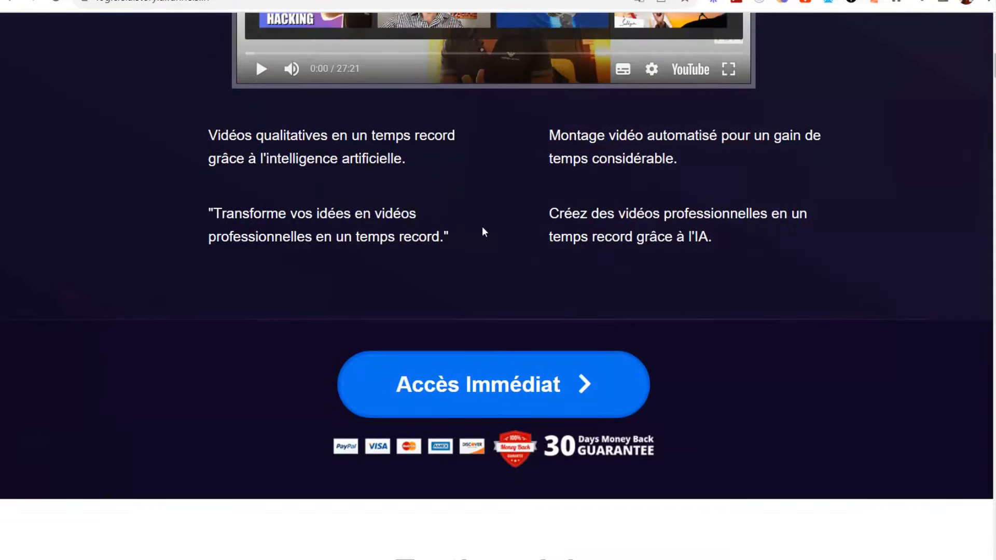
scroll(565, 217, down, 3)
click(533, 234)
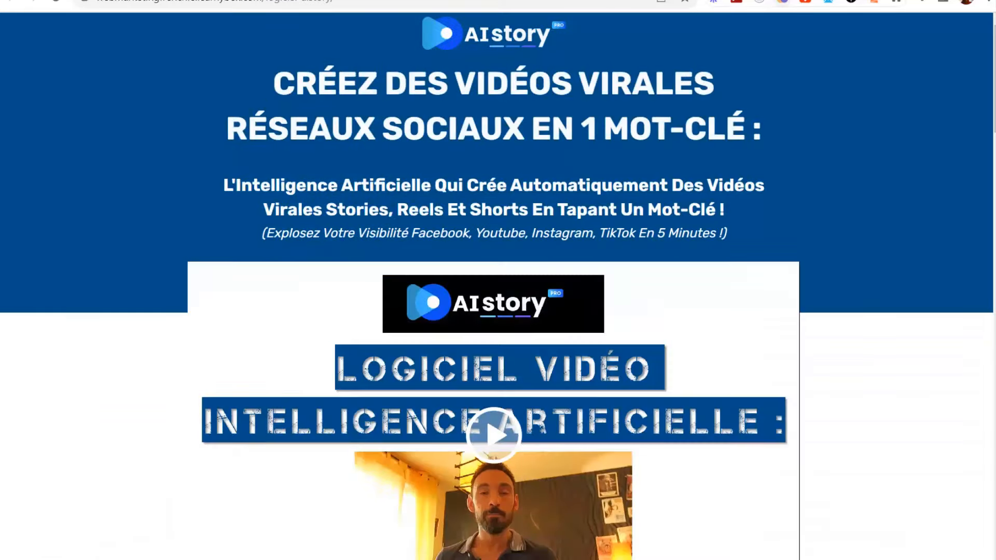
Close the linked sales page and review the rest of the published landing page down to its countdown, video and payment buttons.
key(ctrl+w)
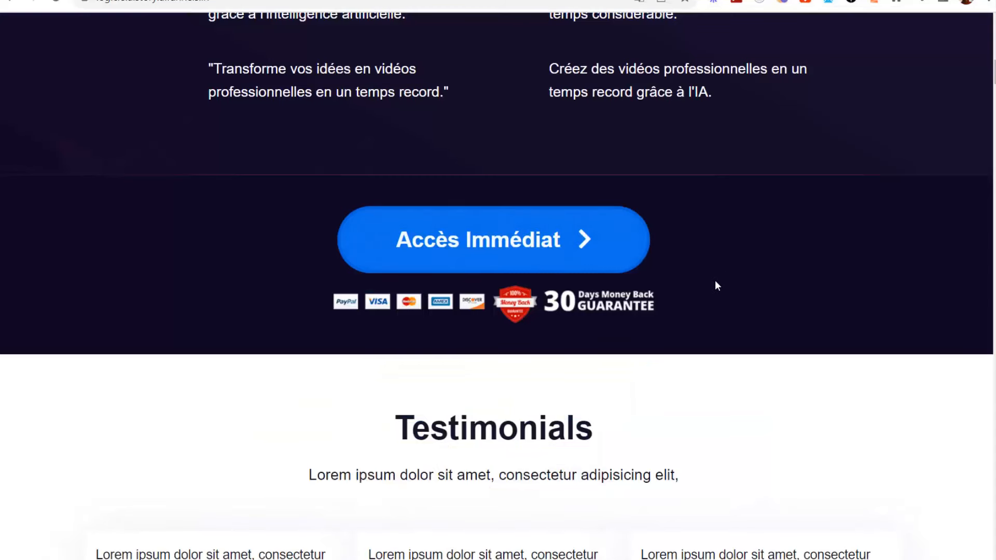
scroll(726, 280, up, 1)
scroll(480, 382, up, 1)
scroll(574, 215, down, 11)
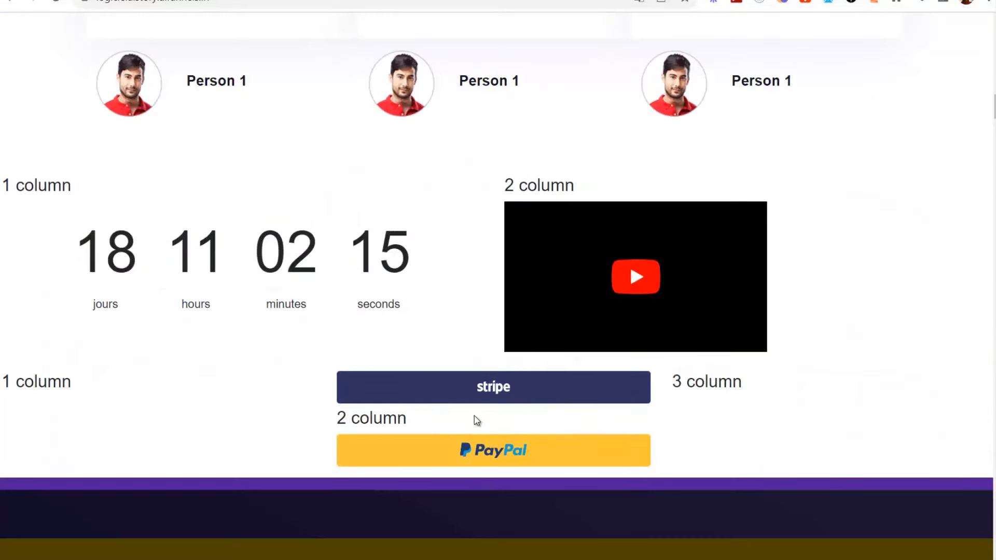
scroll(720, 400, up, 1)
scroll(807, 417, down, 1)
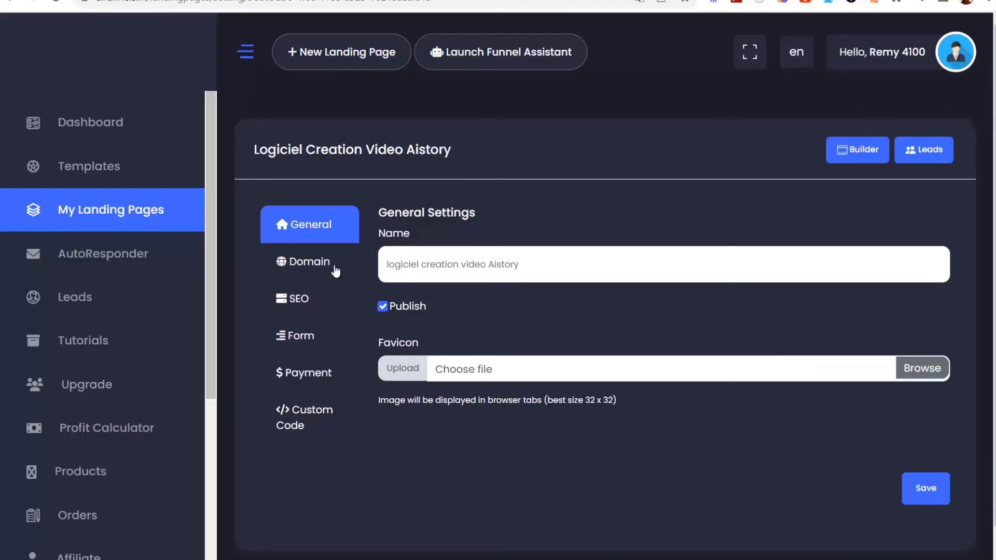
In the landing page's domain settings, choose the "Custom your domain" type and examine the DNS record required from the domain provider.
click(291, 265)
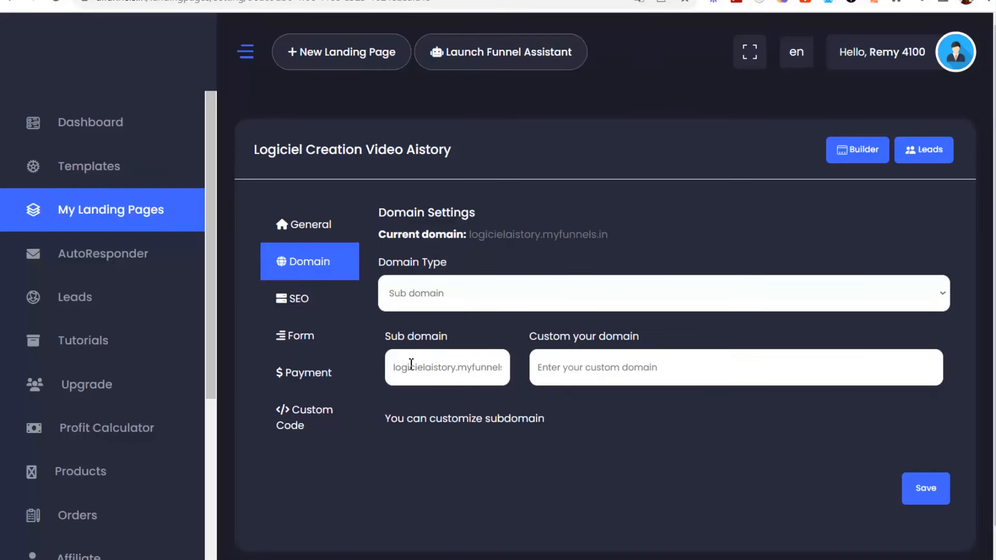
drag(395, 369, 451, 370)
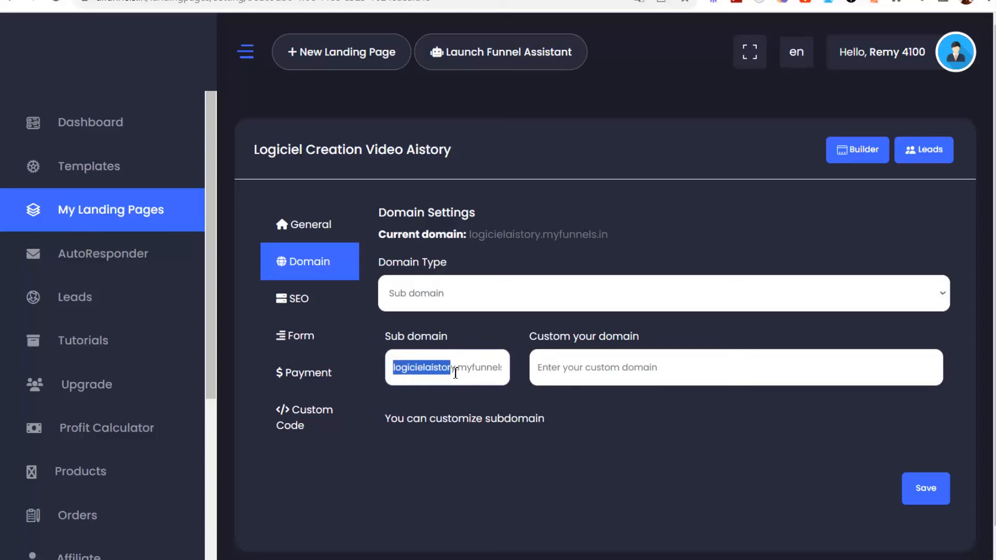
click(411, 366)
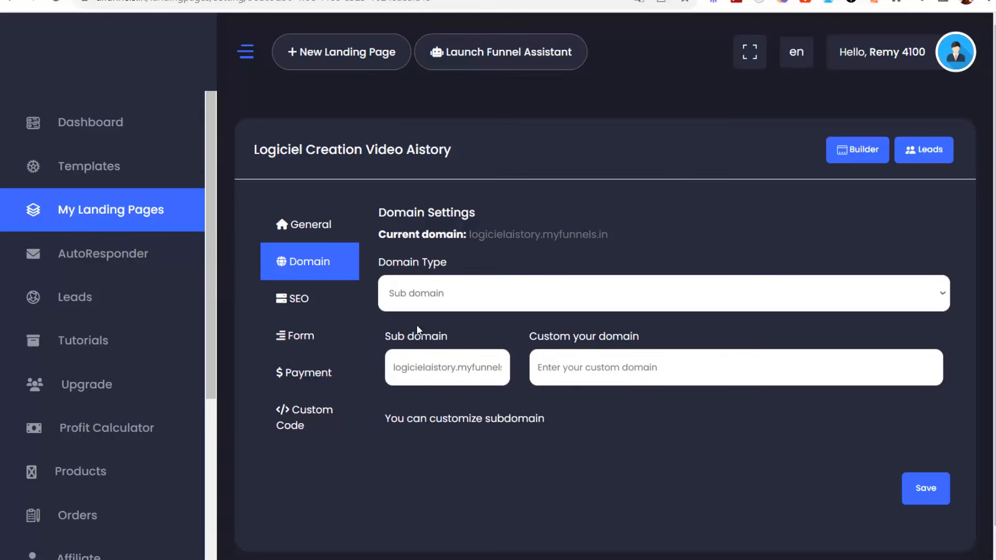
click(442, 294)
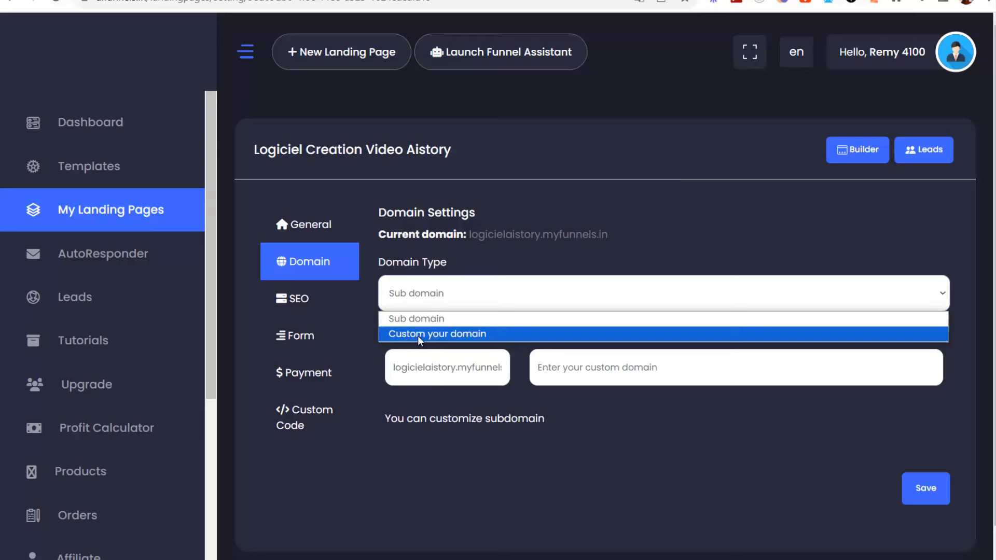
click(417, 335)
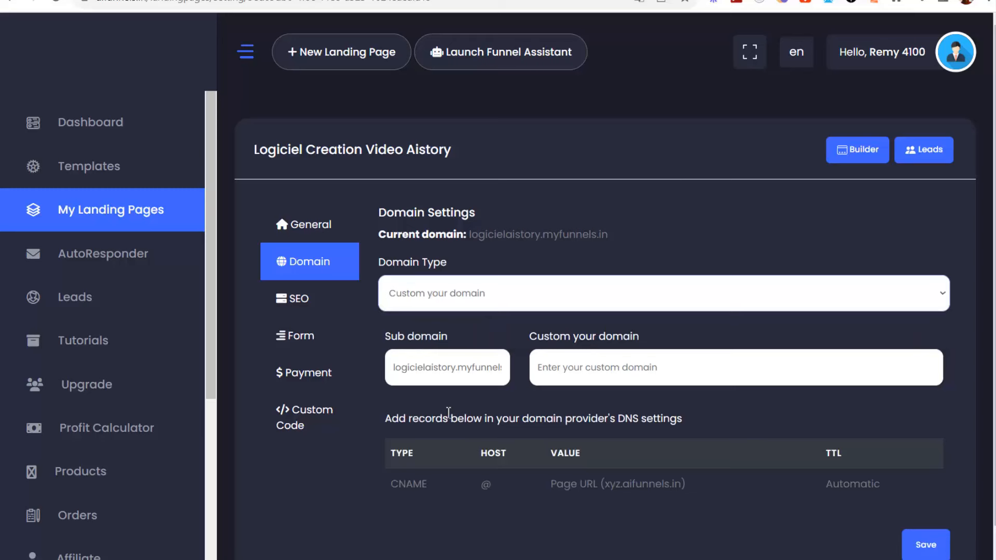
drag(386, 486, 622, 498)
click(622, 498)
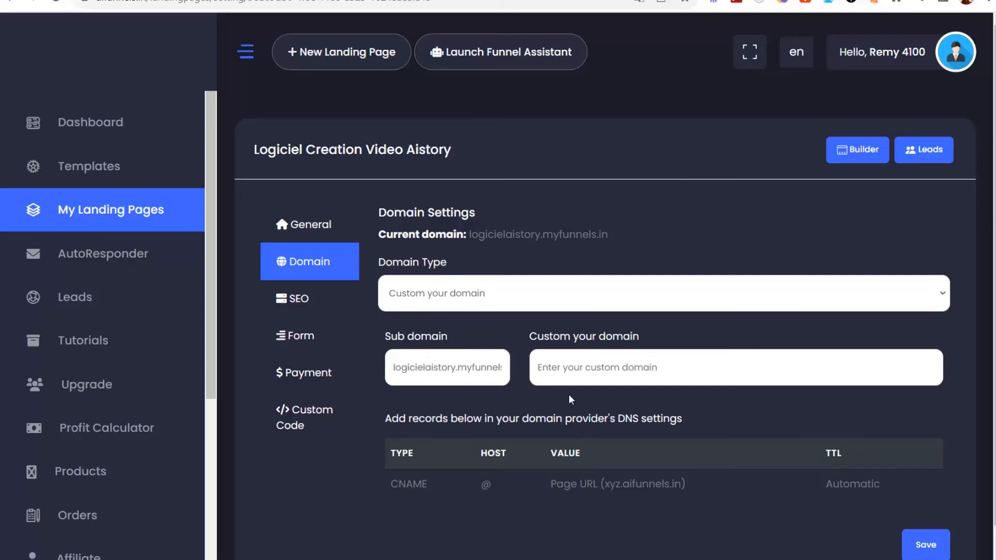
Review the landing page's SEO settings, including the search title, description, keywords and social sharing fields.
click(294, 303)
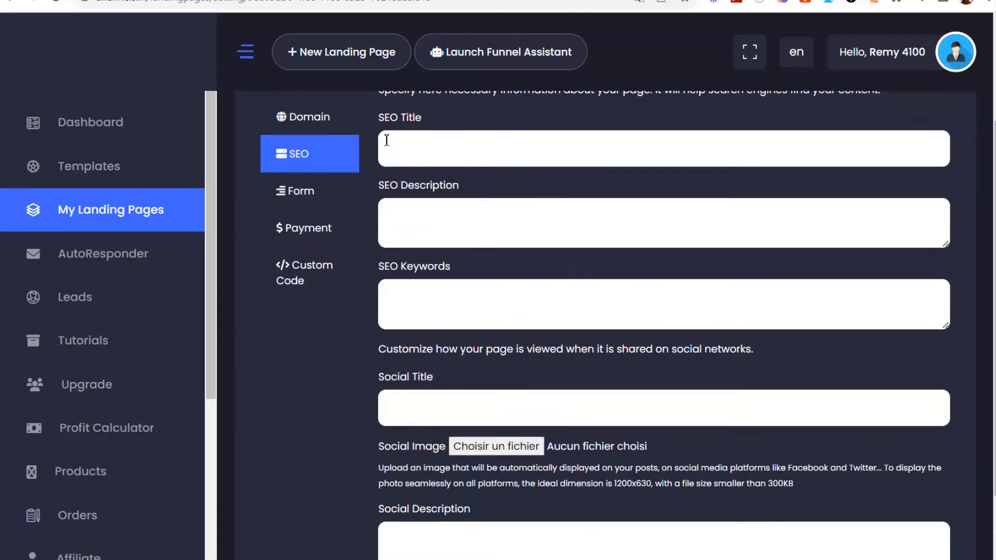
scroll(456, 340, down, 1)
scroll(440, 403, up, 4)
scroll(473, 340, down, 3)
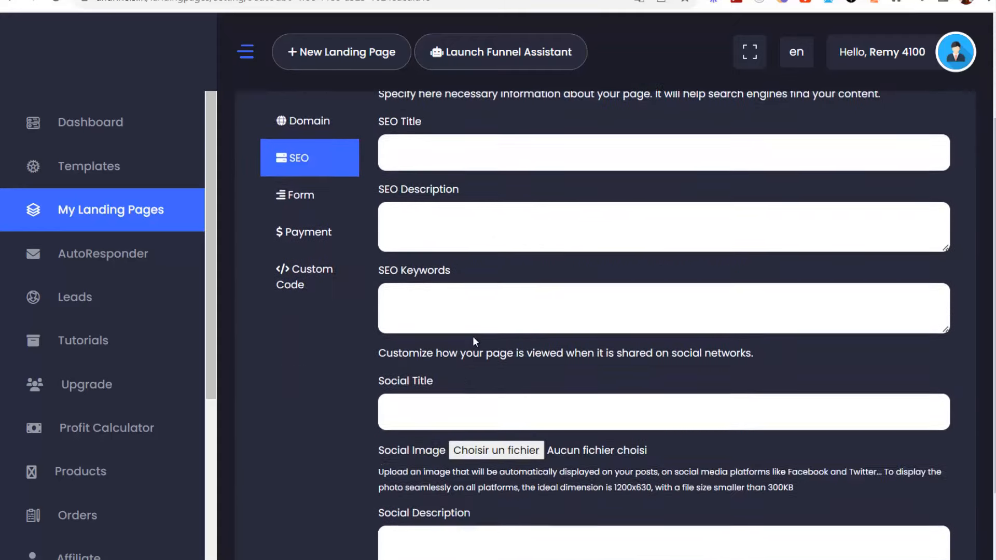
scroll(474, 341, down, 2)
scroll(434, 368, up, 4)
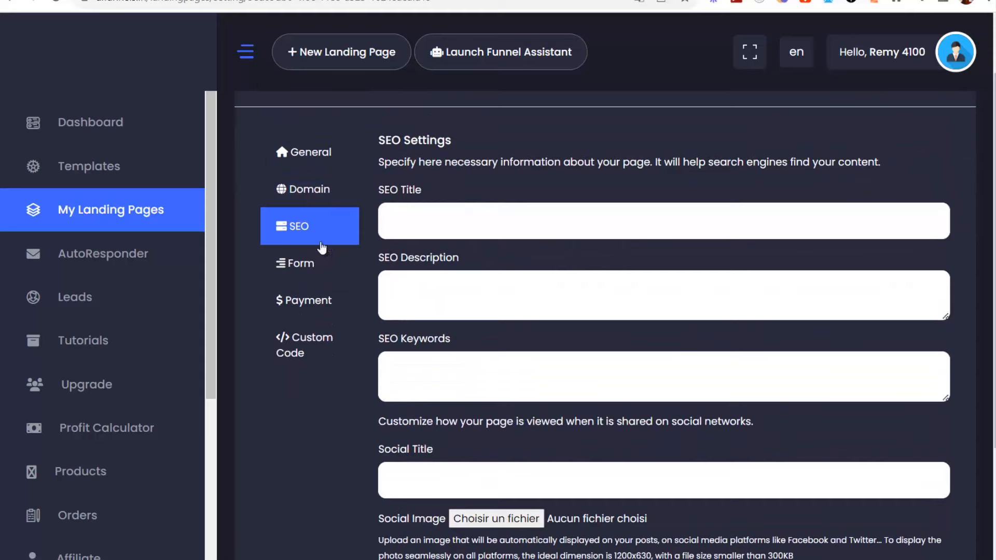
In the form settings, choose "Redirect to any URL" as the action after form submission.
click(293, 271)
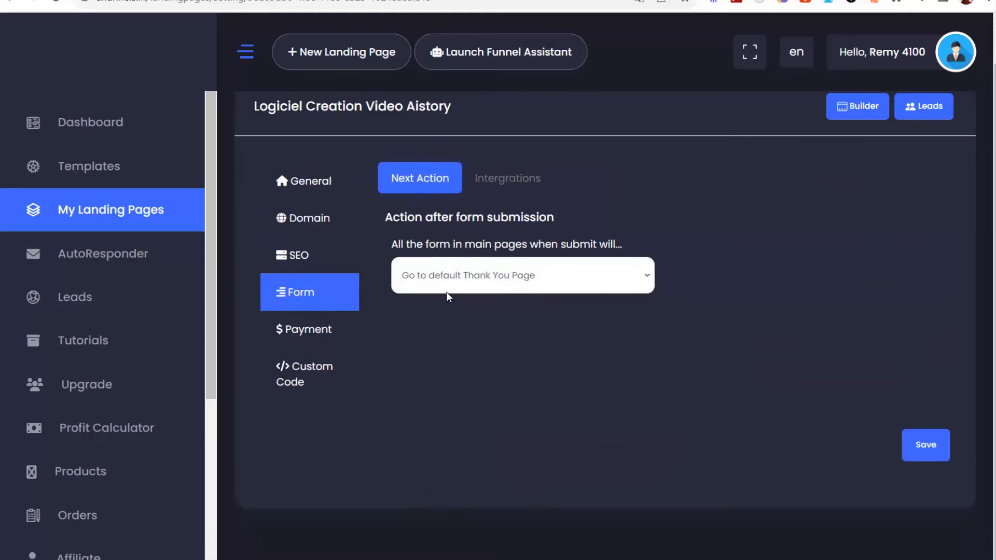
click(451, 278)
click(451, 316)
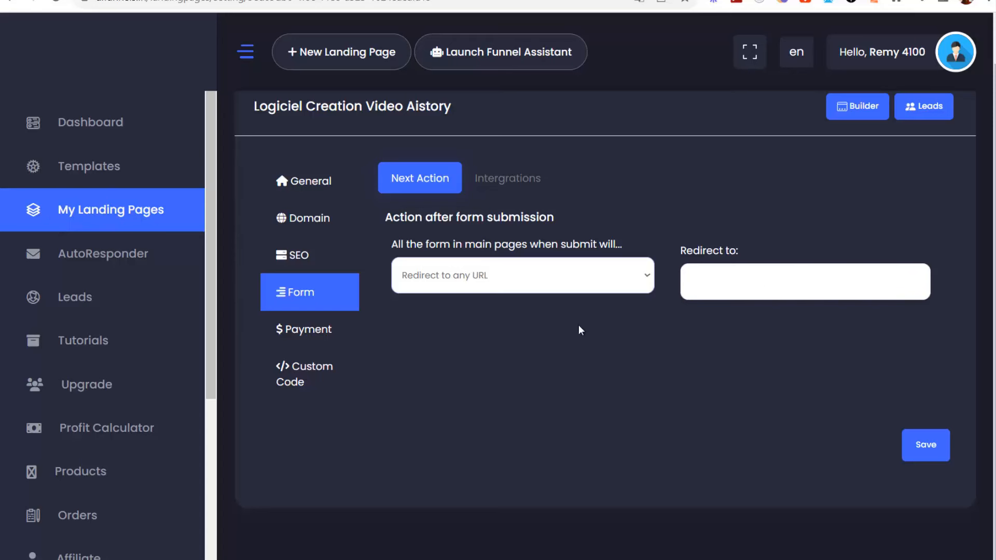
Examine the available actions after a successful payment in the landing page's payment settings.
click(307, 332)
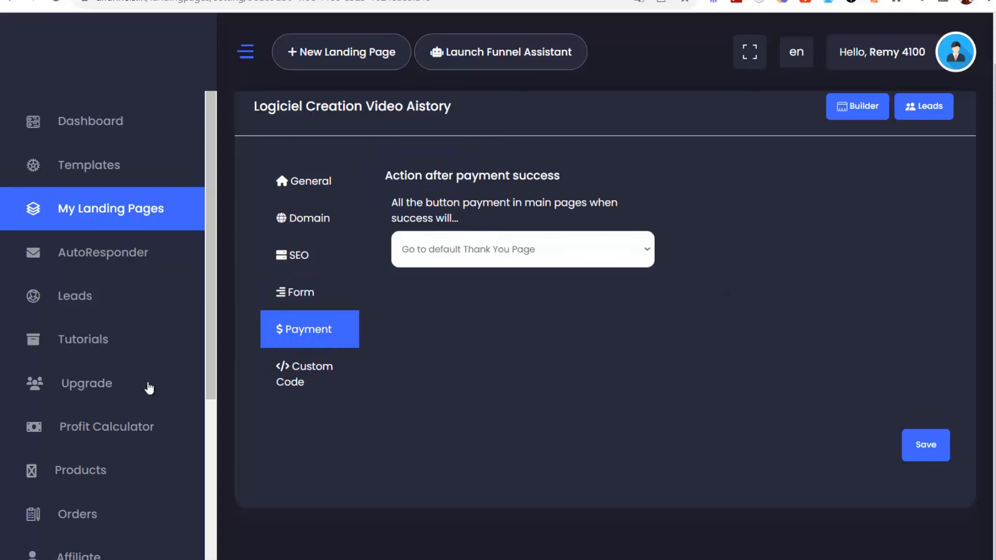
scroll(139, 410, down, 2)
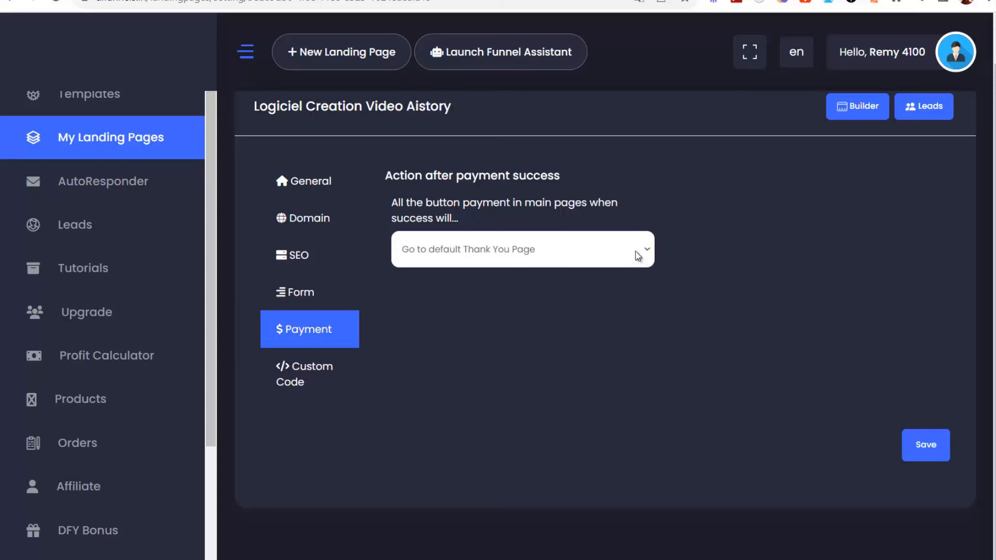
click(591, 251)
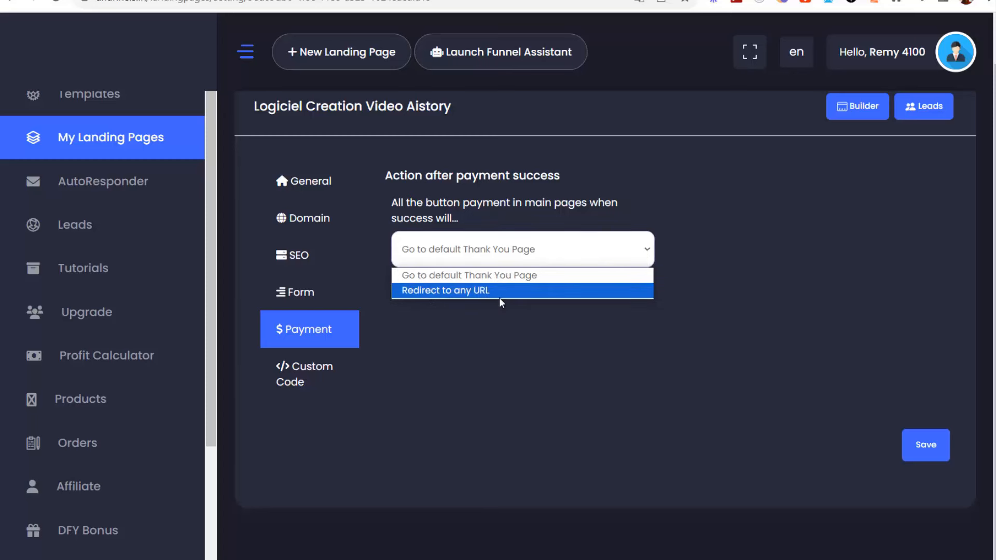
scroll(499, 349, up, 1)
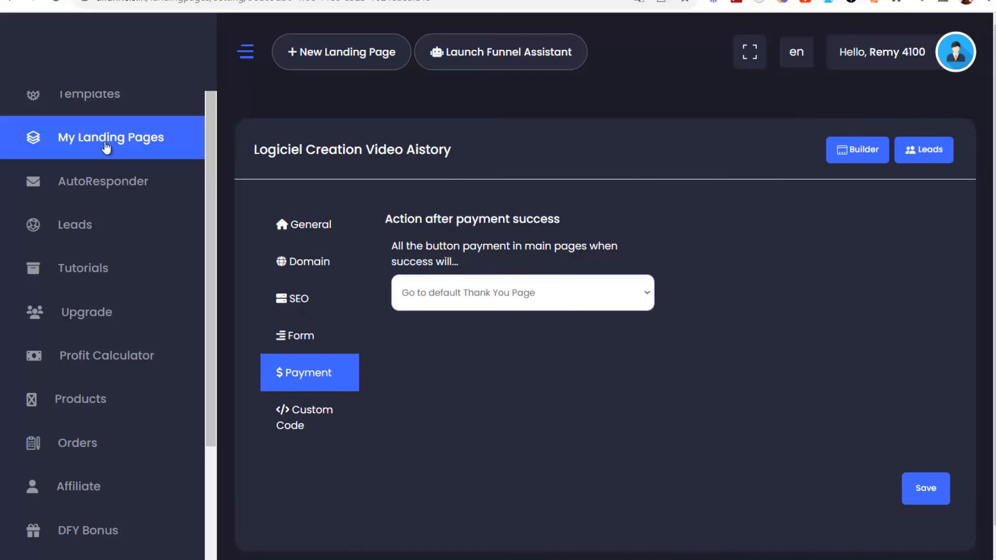
click(502, 295)
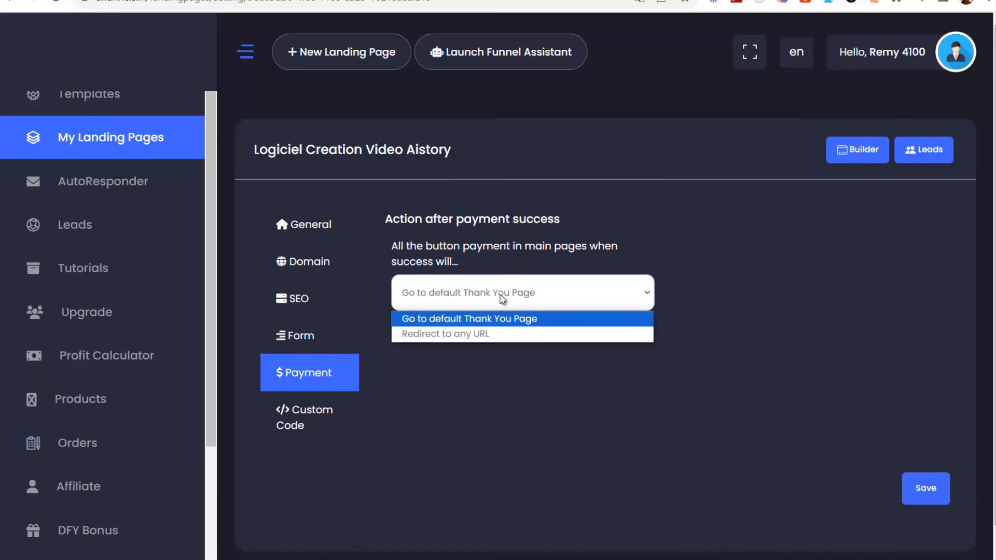
click(741, 314)
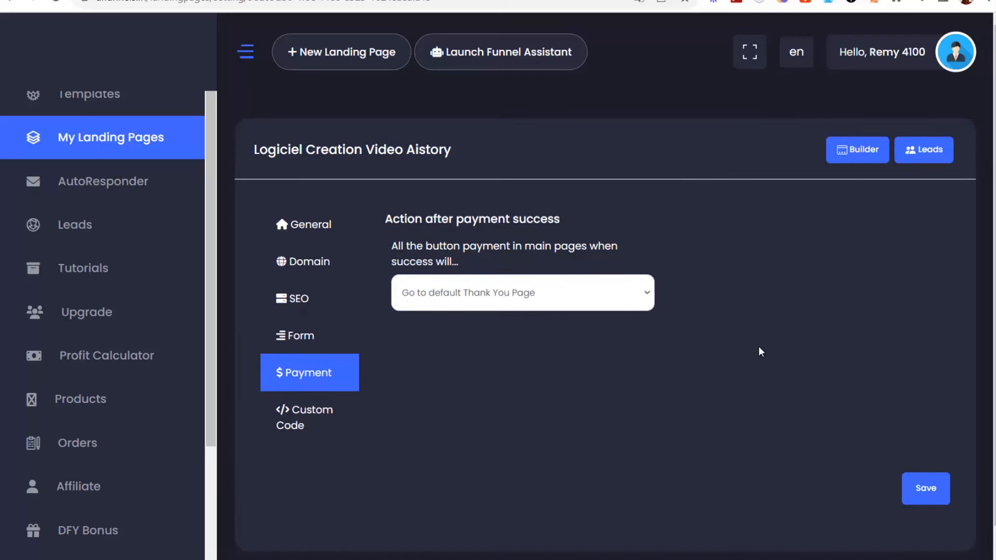
Review the custom code settings for inserting header and footer code such as Facebook Pixel, Google Analytics and Chat.
click(292, 423)
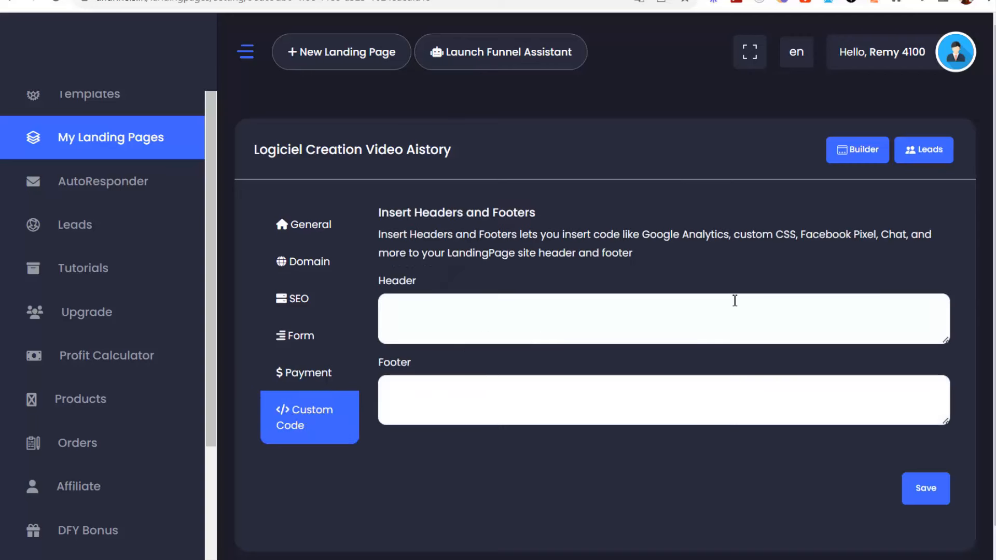
drag(802, 232, 877, 235)
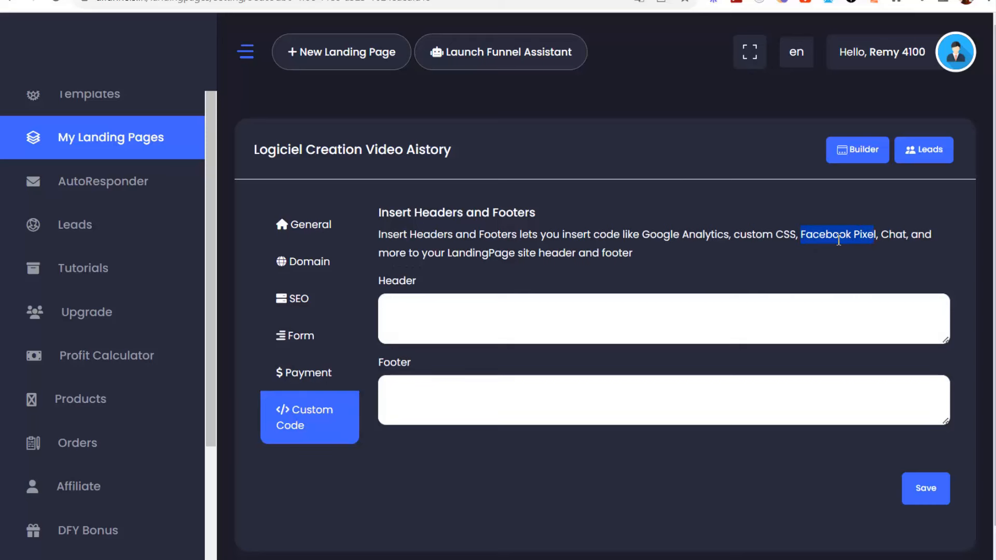
click(804, 240)
drag(715, 234, 638, 236)
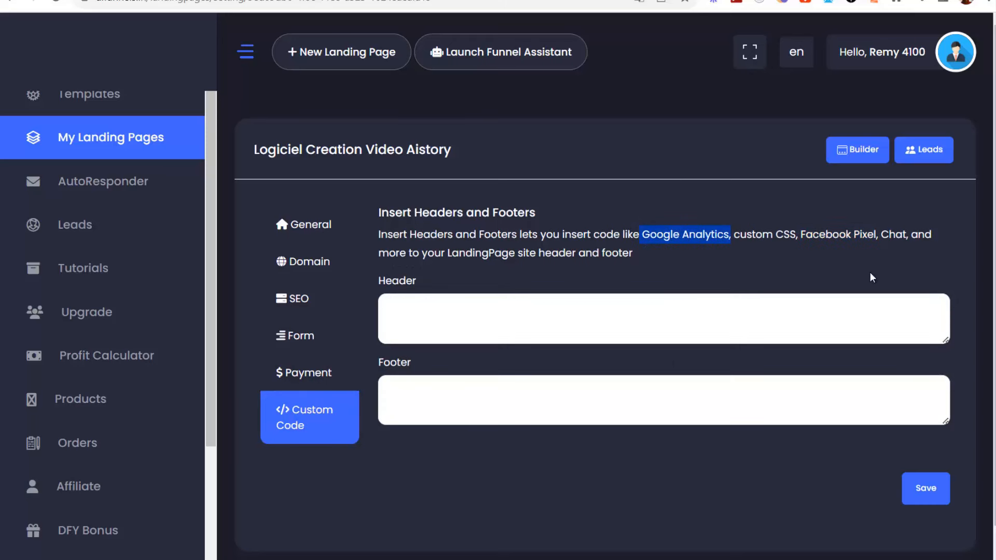
drag(891, 230, 914, 233)
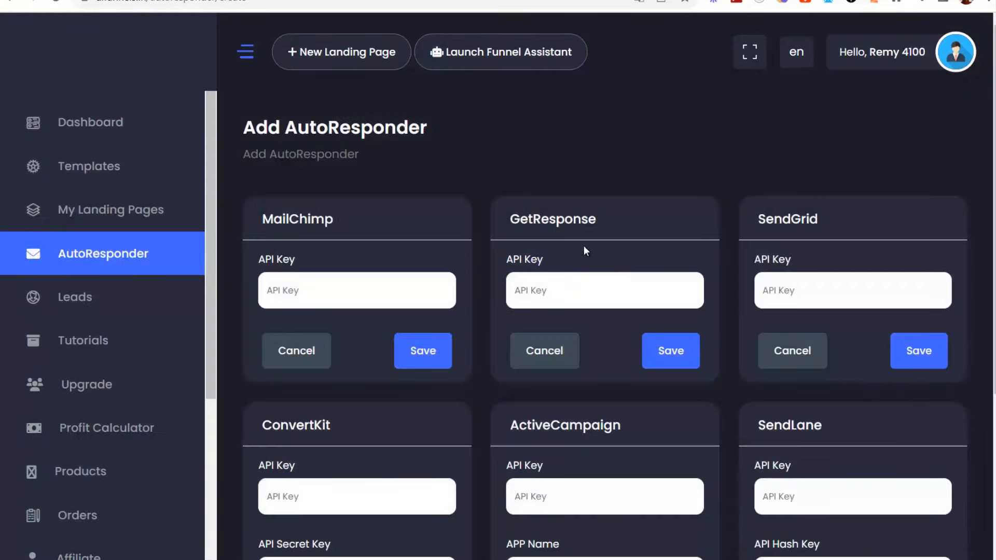
Review the autoresponder services that can be connected and the API fields each one requires.
scroll(550, 265, down, 3)
scroll(511, 284, up, 2)
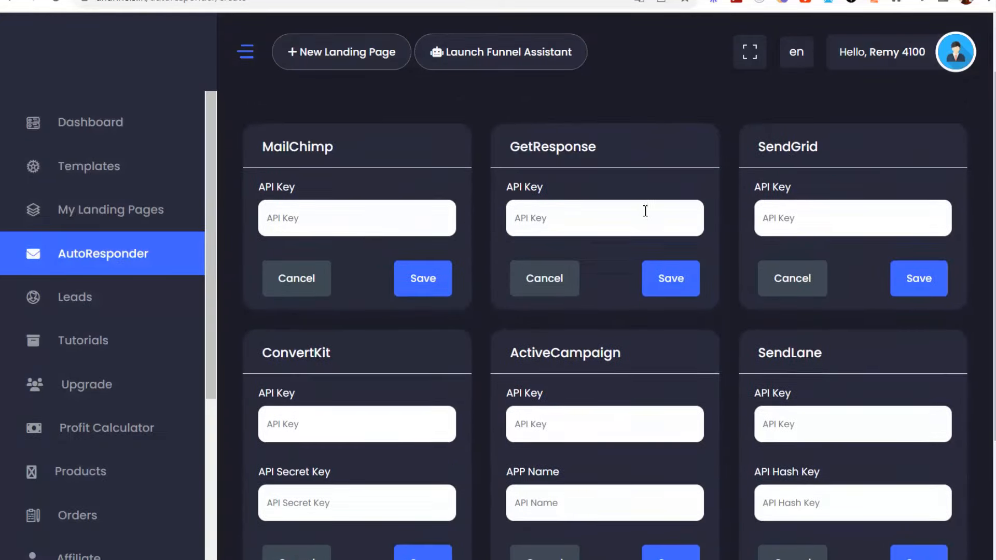
scroll(672, 215, down, 3)
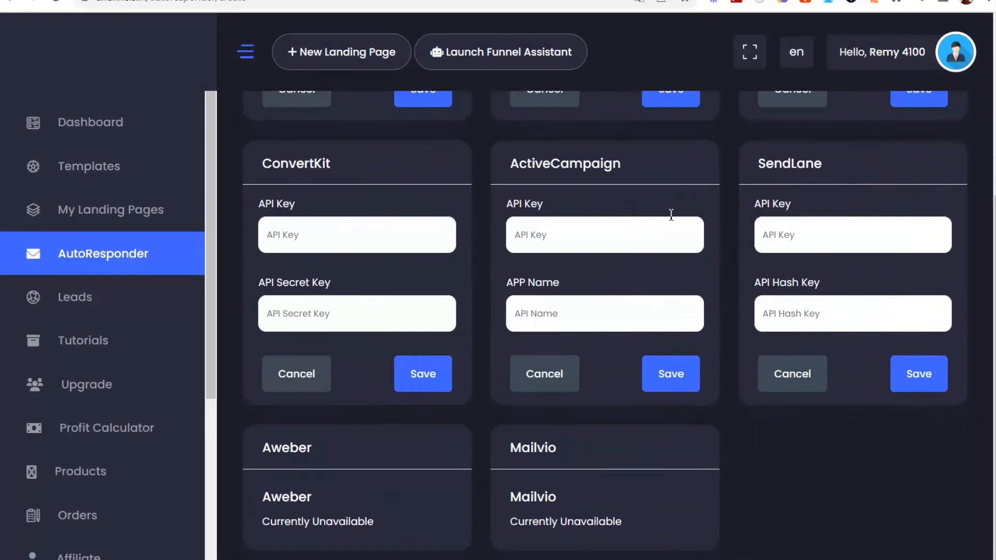
scroll(595, 416, up, 5)
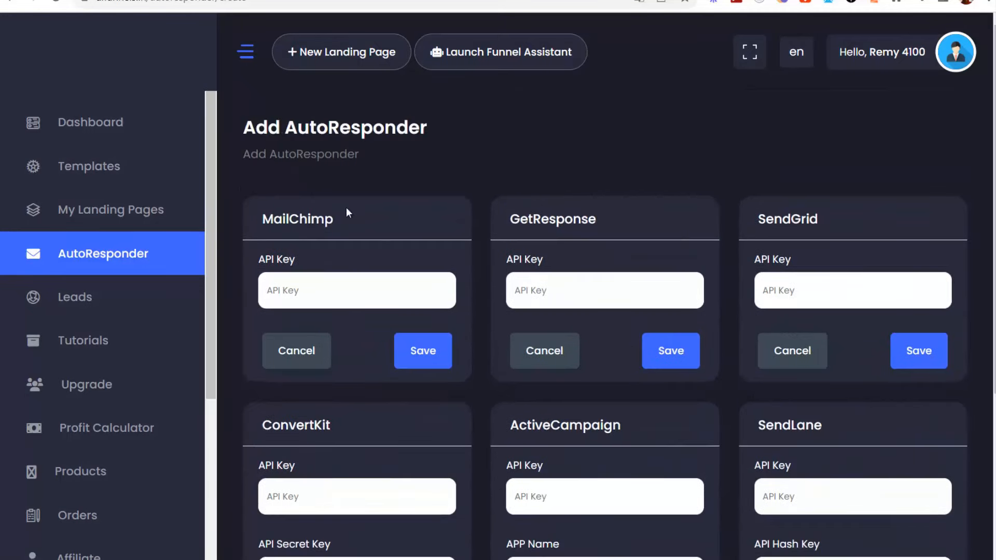
Open the leads list for all landing pages and examine the contact details collected for each lead.
click(72, 306)
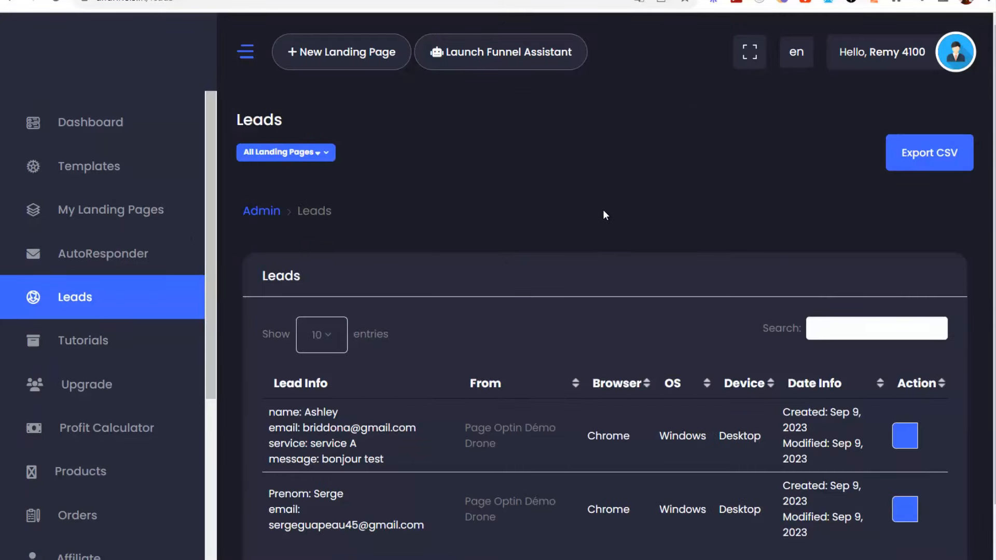
scroll(449, 420, down, 3)
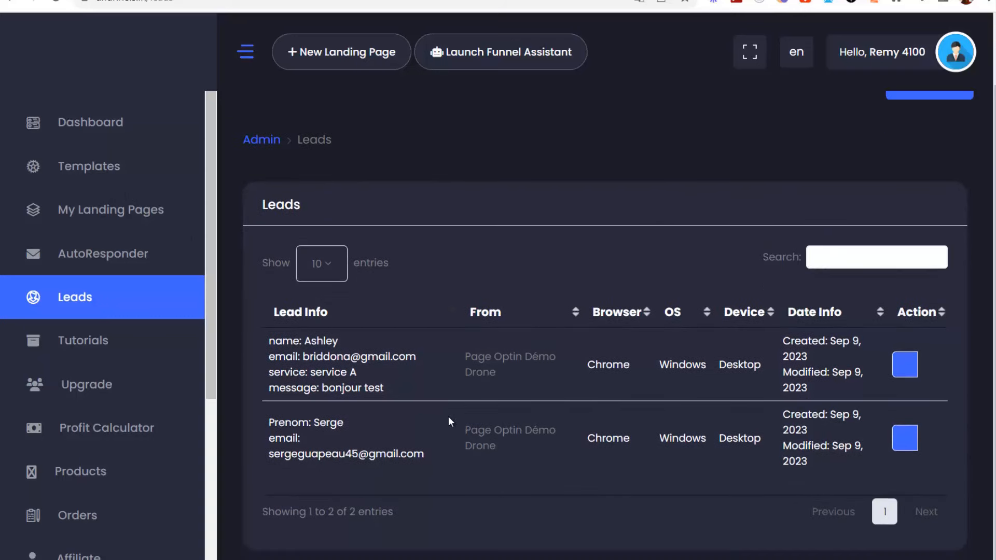
drag(268, 460, 457, 478)
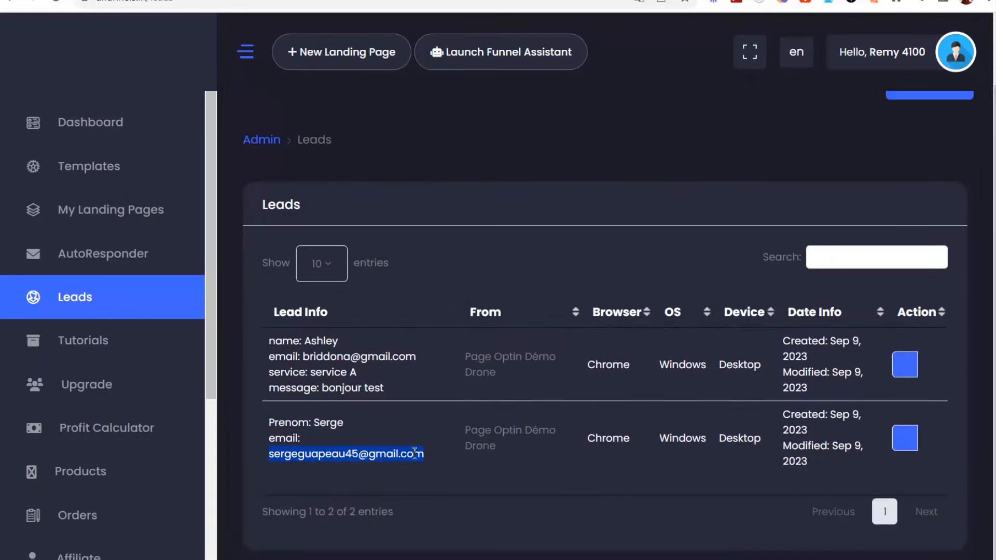
scroll(757, 275, up, 3)
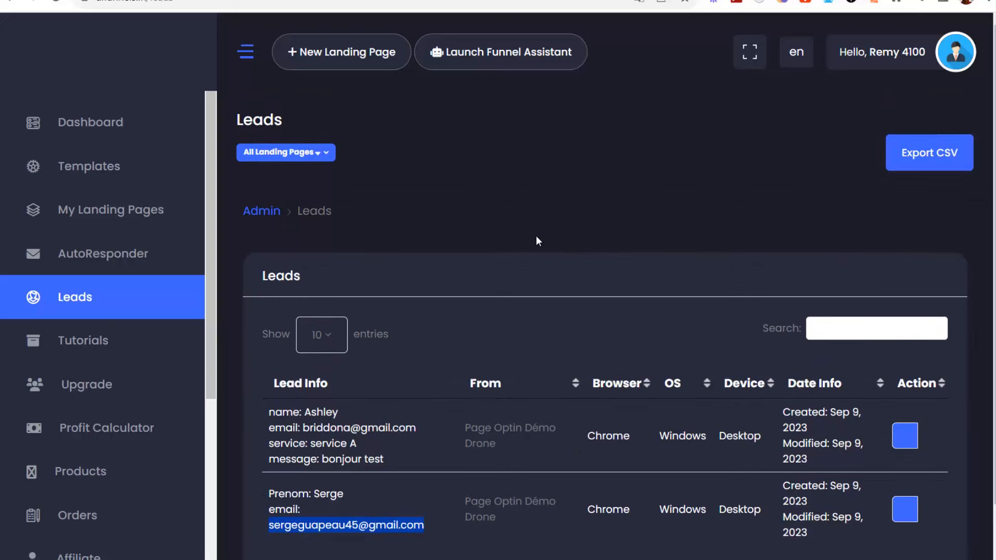
Review the products list and open the form for creating a new product.
scroll(83, 414, down, 2)
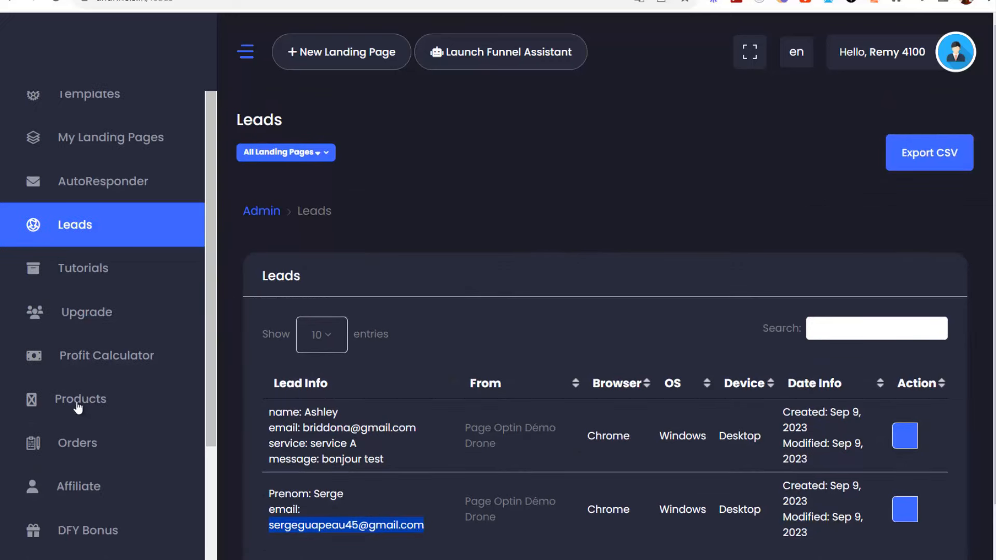
click(96, 404)
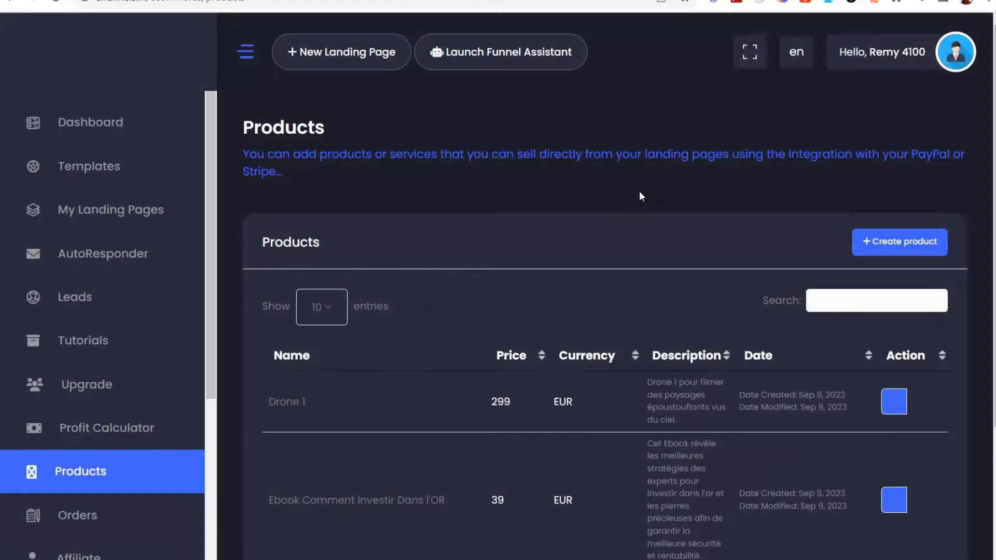
scroll(674, 223, down, 3)
scroll(745, 282, up, 3)
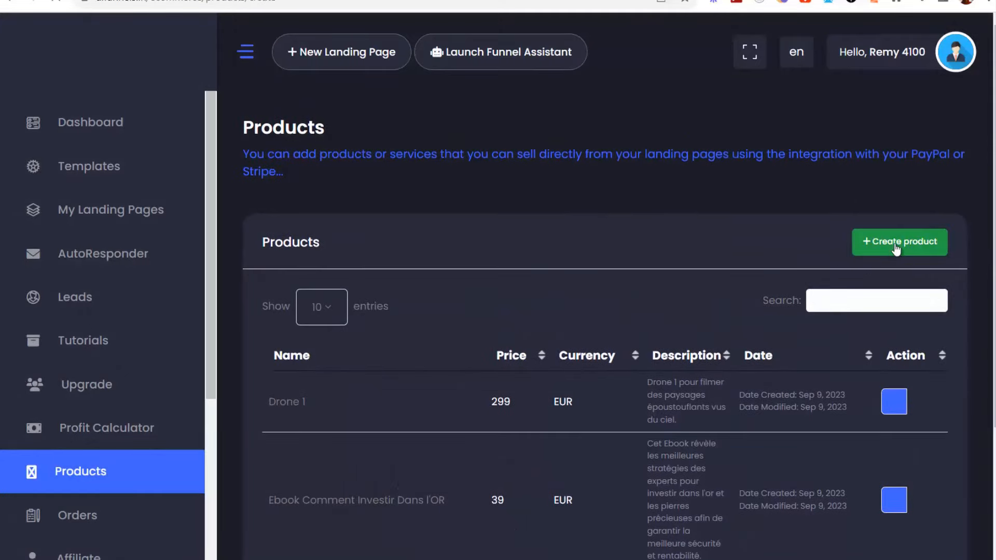
click(893, 243)
click(676, 26)
scroll(265, 187, down, 1)
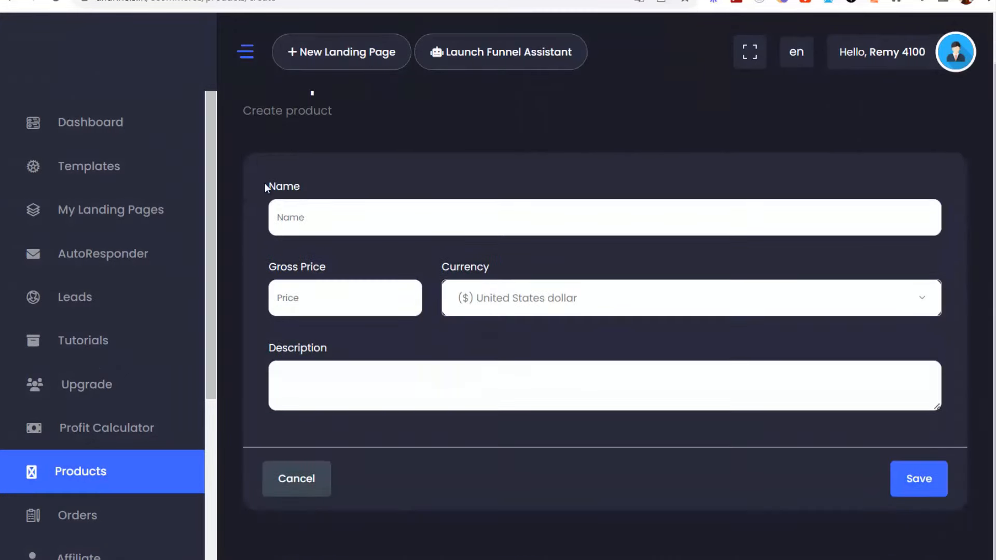
click(455, 300)
click(508, 350)
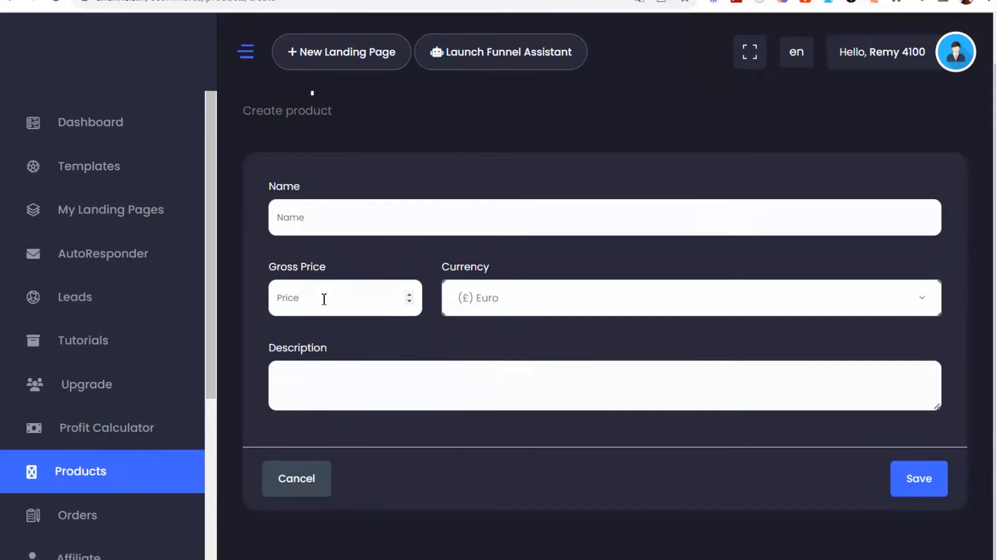
click(297, 481)
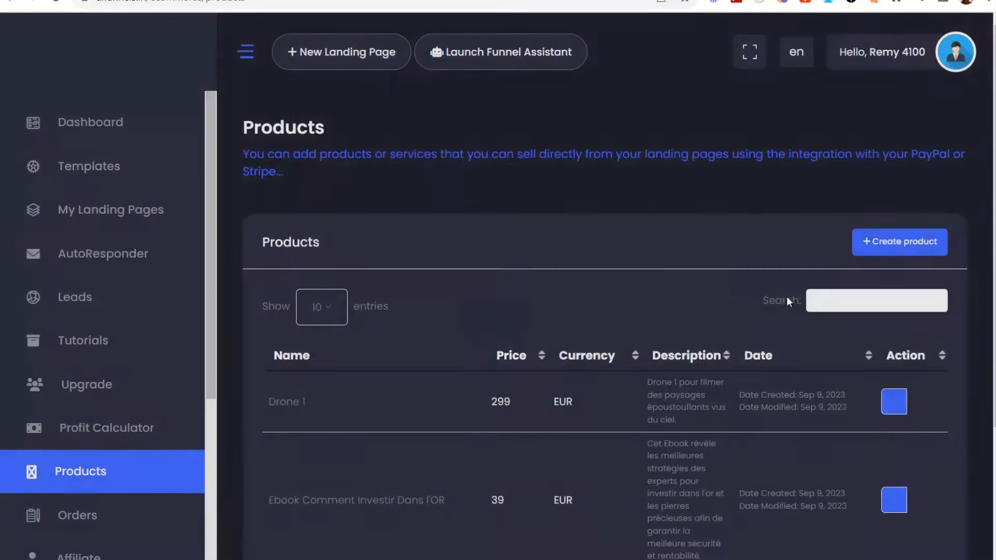
Examine the existing products list, including the name and price of the Drone 1 product.
scroll(567, 303, down, 4)
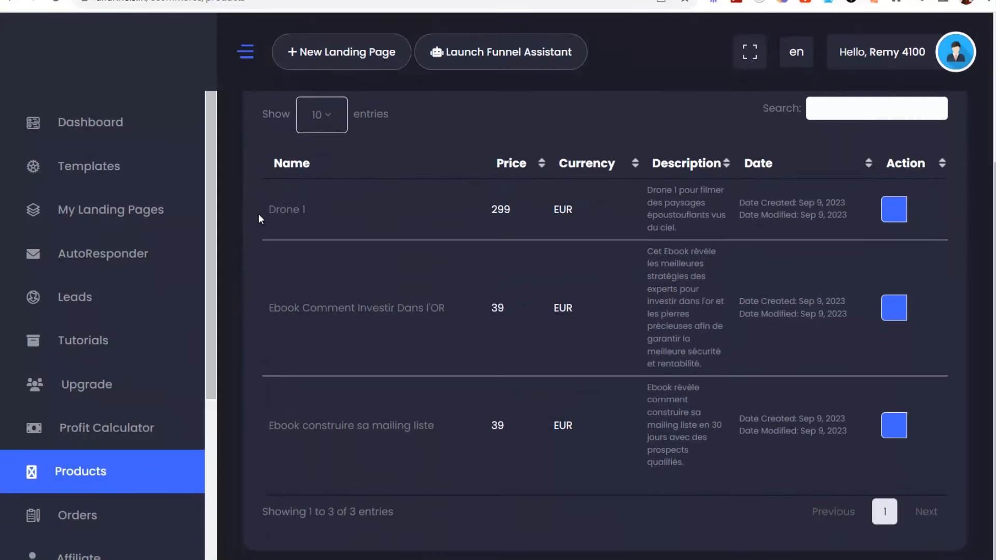
drag(267, 211, 308, 216)
click(490, 215)
Open the orders list and review which customer, product, status and payment gateway details it tracks.
scroll(85, 501, down, 3)
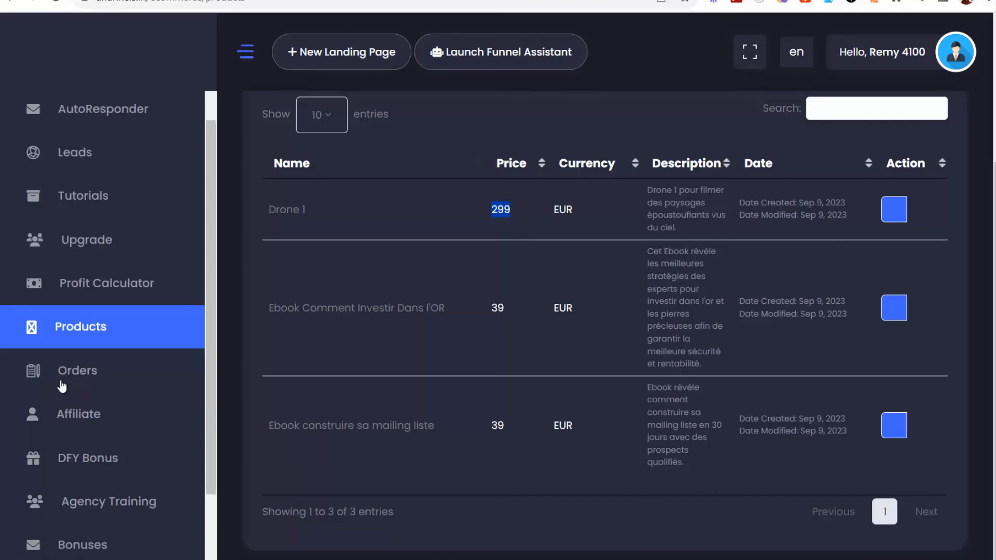
click(129, 373)
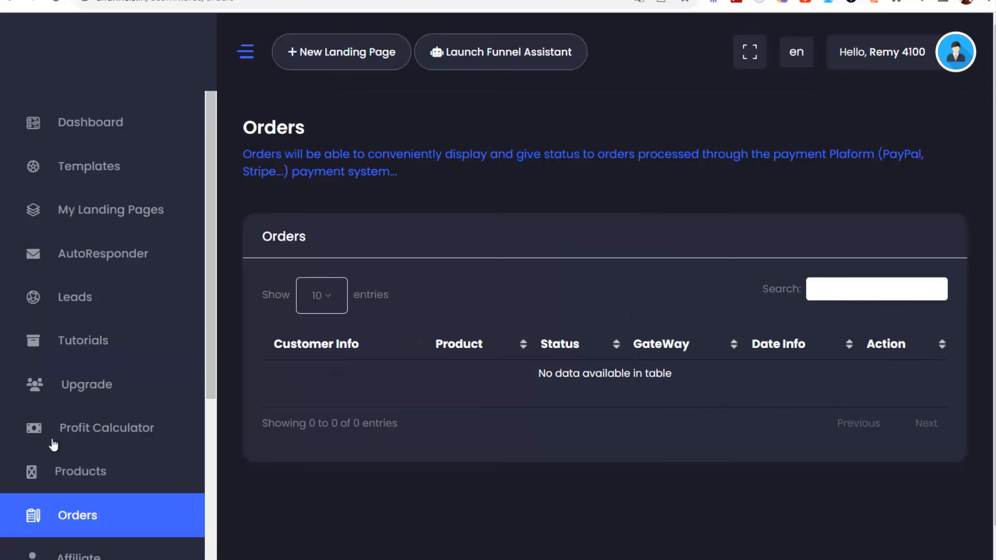
scroll(140, 413, down, 3)
Open the Drone Page De Vente landing page in the builder and assign product Drone 1 to its Stripe button.
scroll(140, 409, up, 3)
click(105, 213)
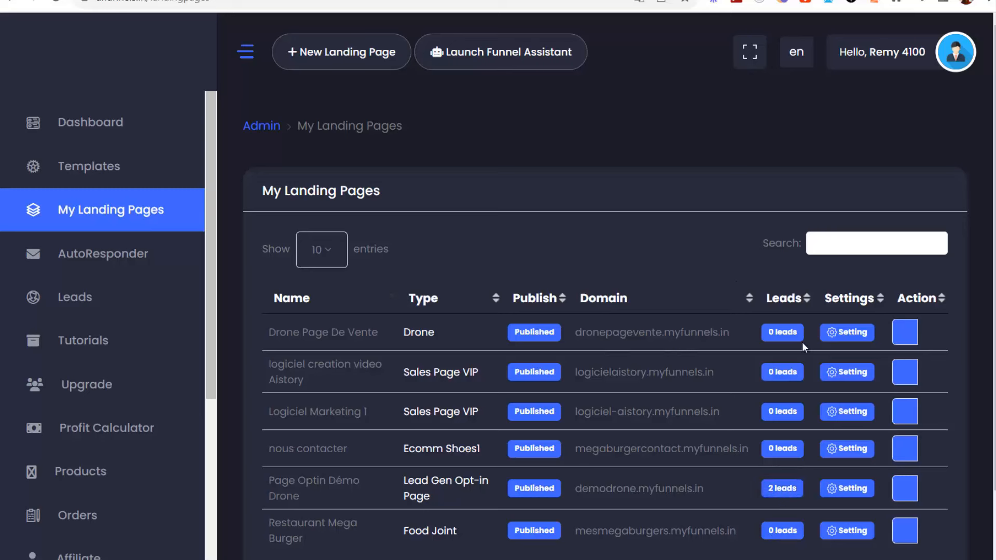
click(906, 334)
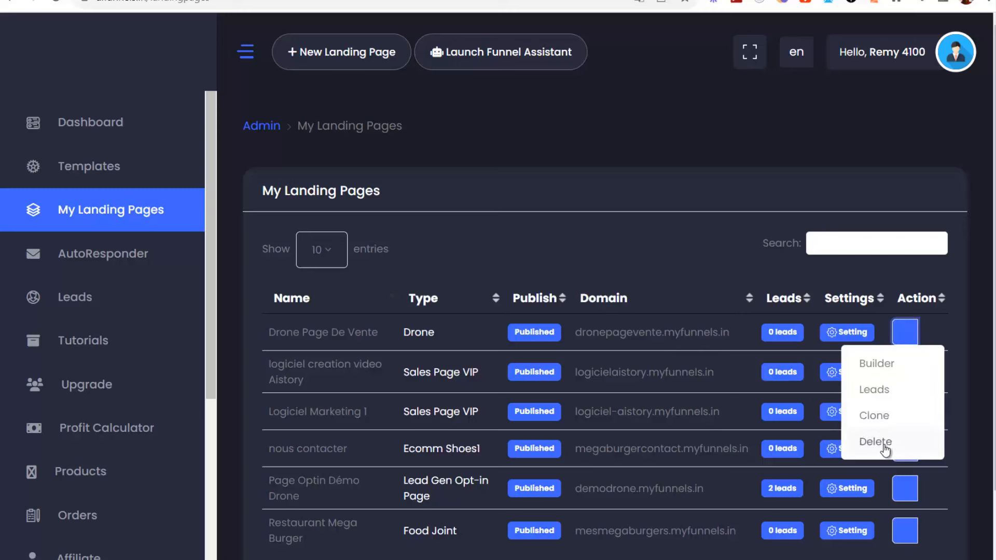
click(888, 370)
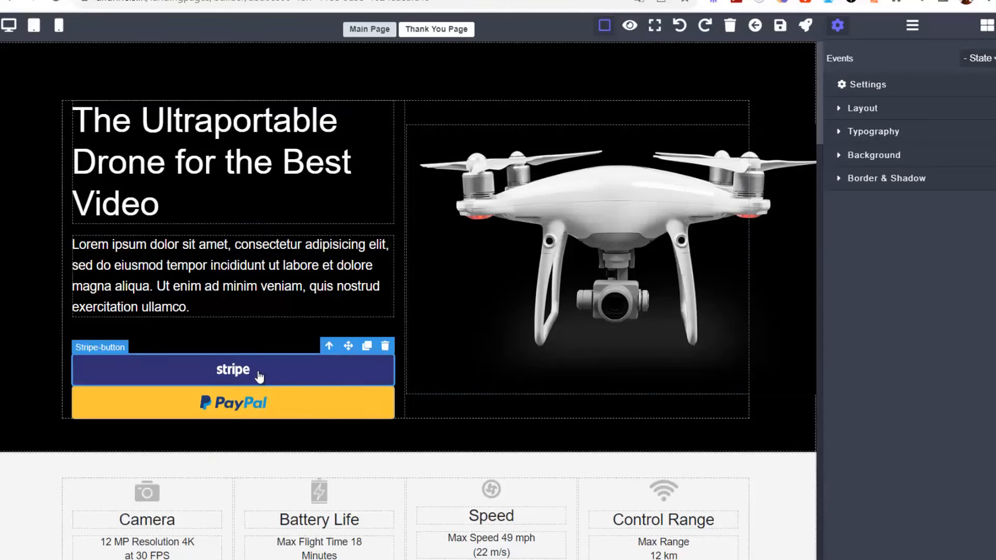
click(861, 89)
click(900, 120)
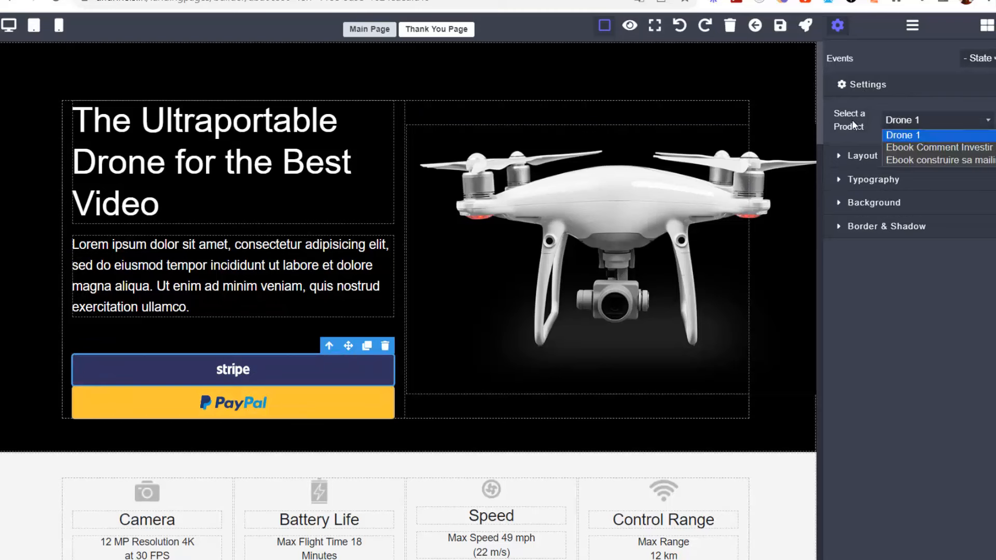
click(908, 135)
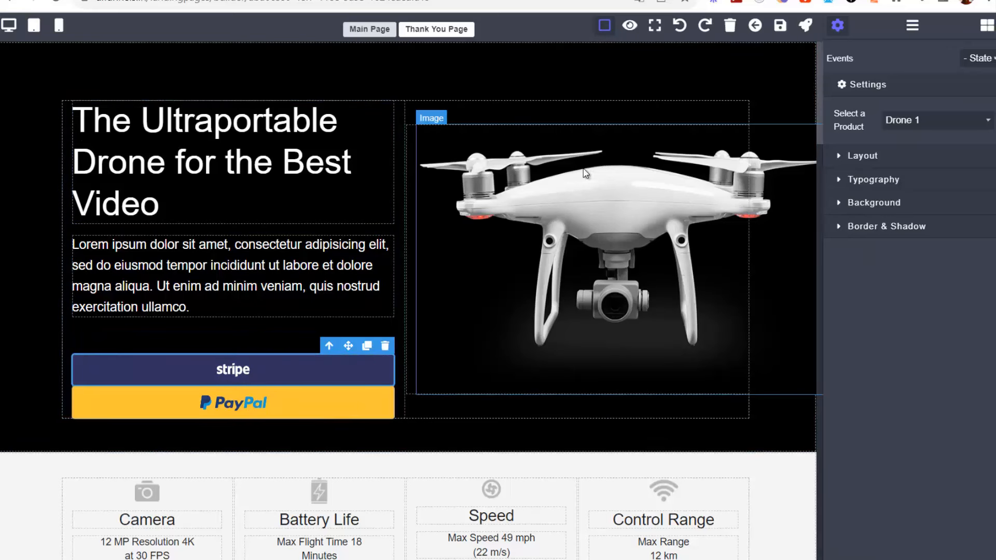
Assign product Drone 1 to the drone page's PayPal button.
click(300, 410)
click(924, 123)
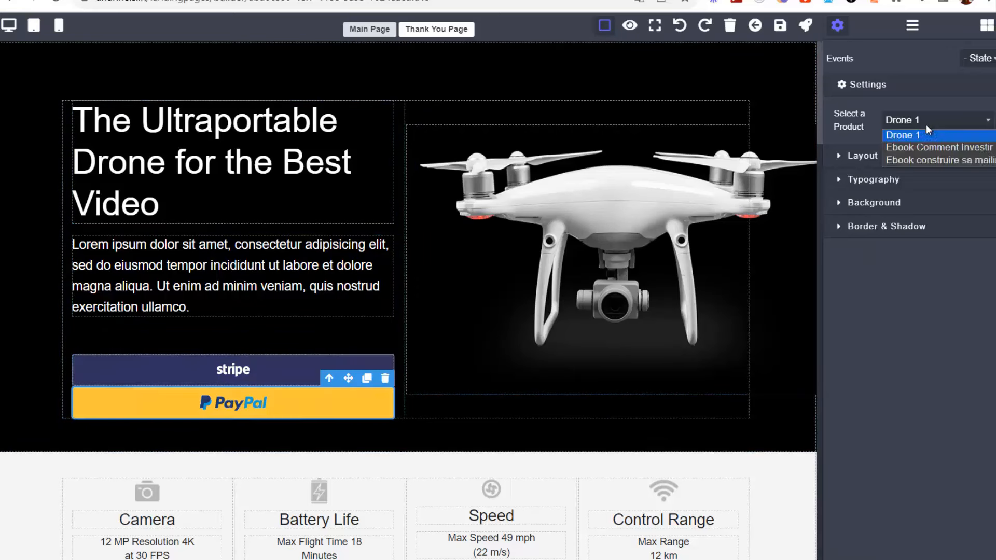
click(921, 136)
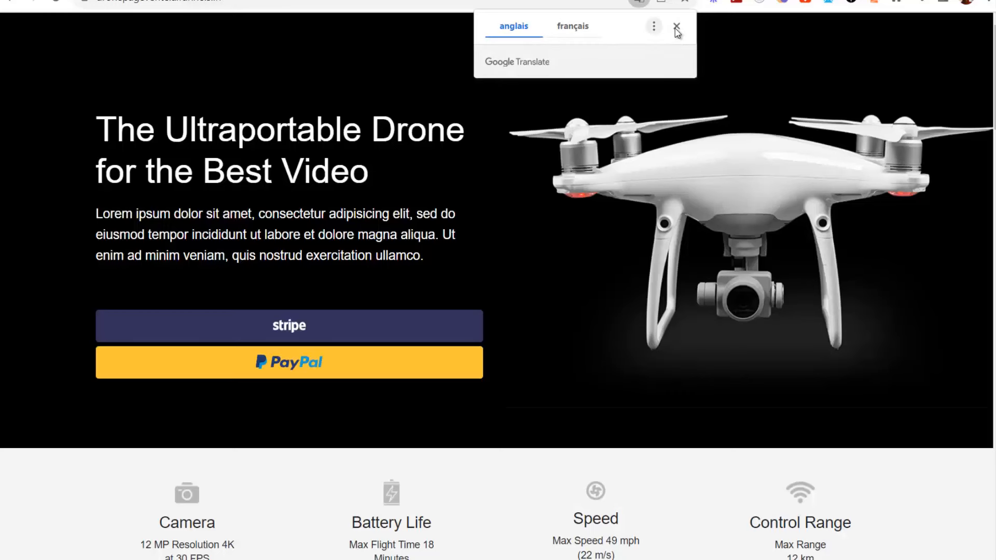
Test the Stripe button on the published drone page, check the checkout's price and payment form, and return to the landing pages list.
click(676, 26)
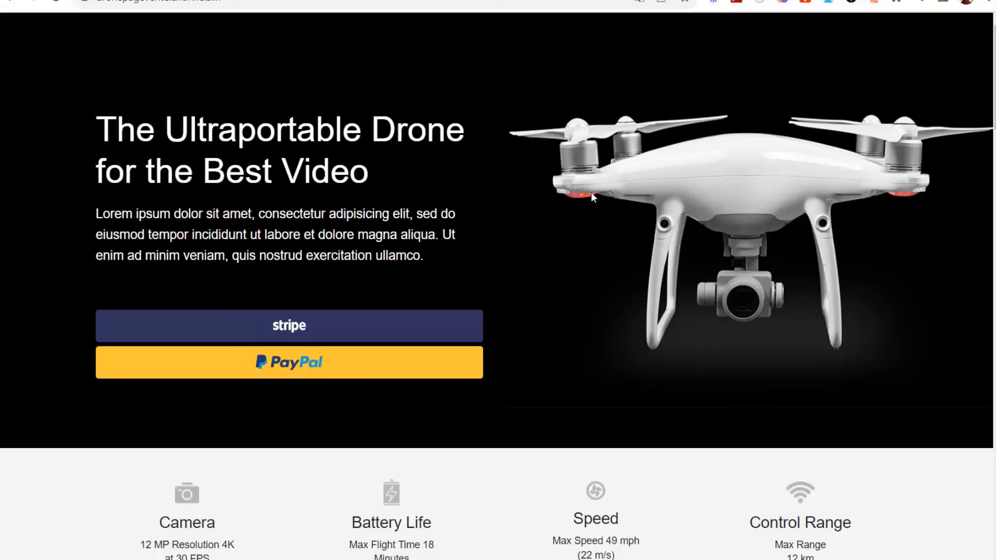
click(275, 328)
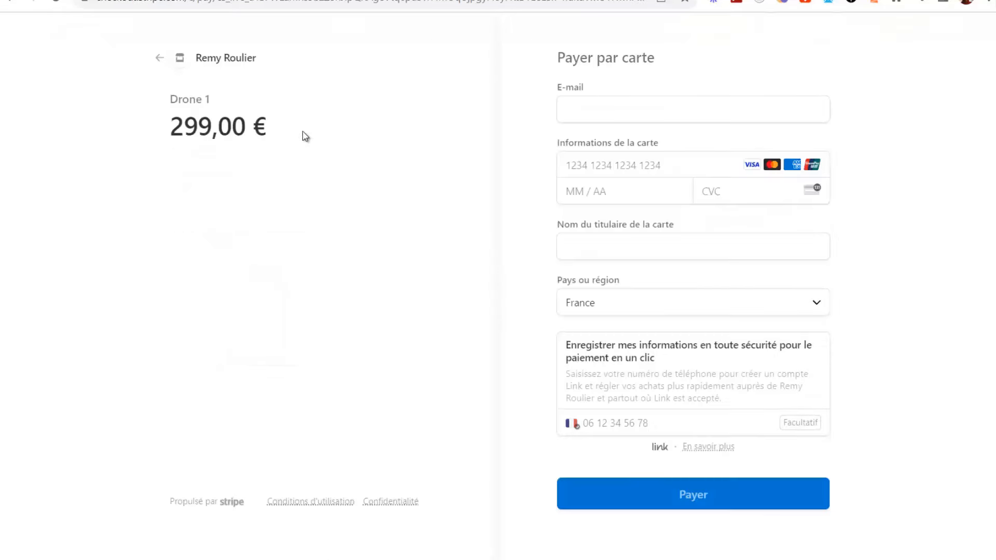
drag(269, 131, 138, 128)
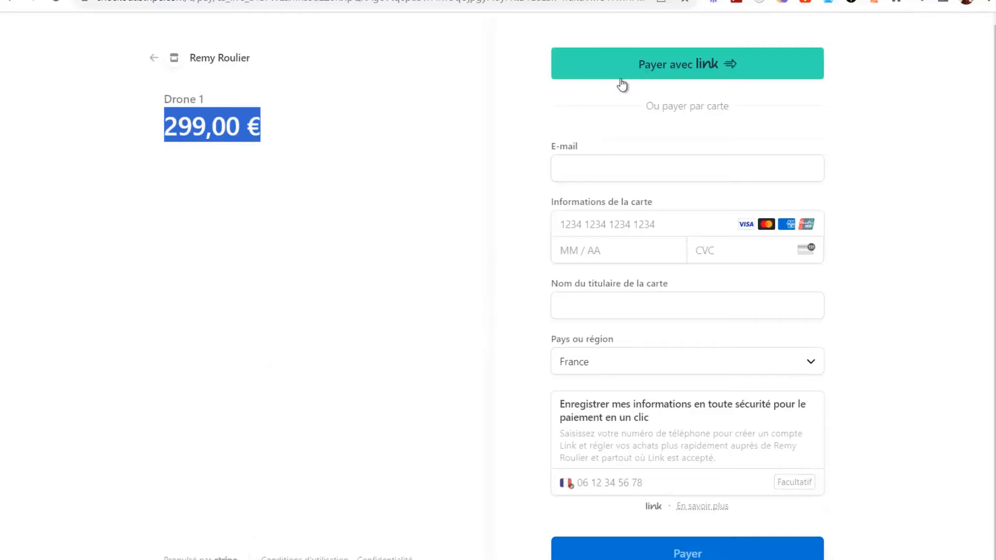
scroll(722, 486, down, 1)
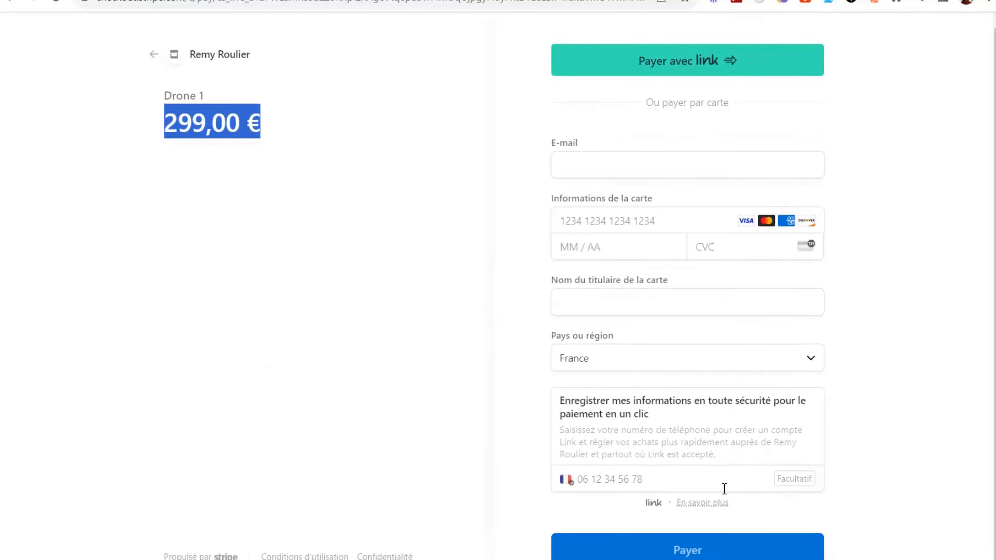
click(110, 0)
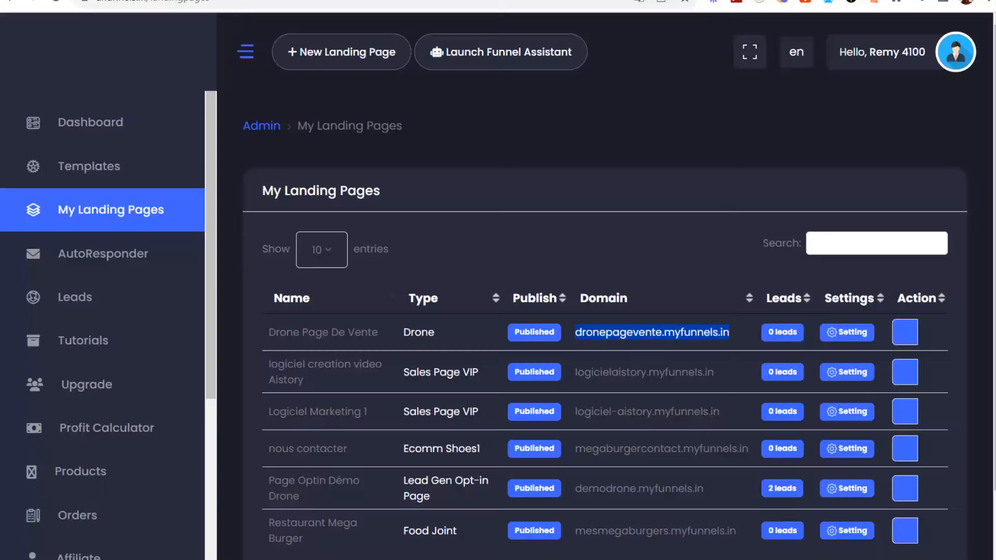
scroll(126, 271, down, 1)
scroll(126, 271, down, 2)
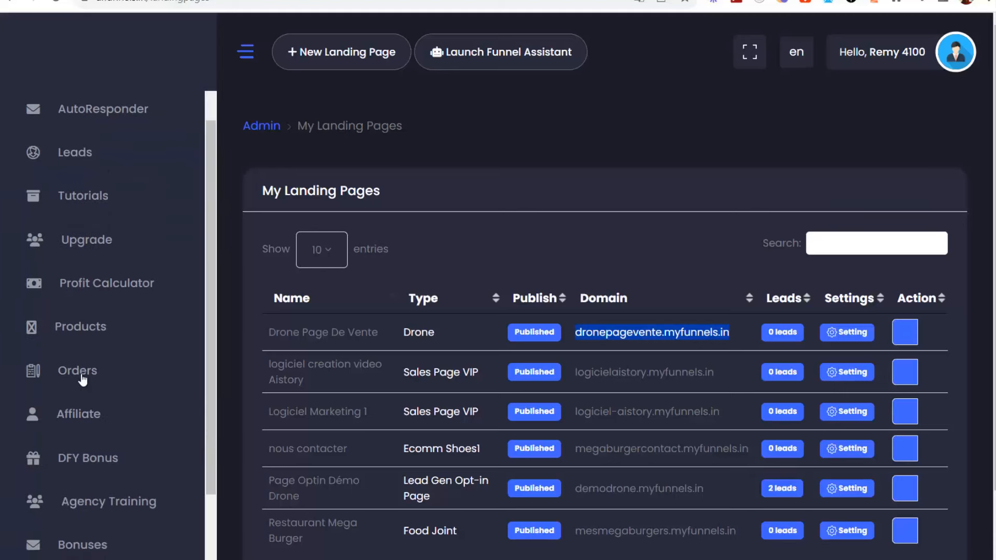
scroll(130, 378, down, 1)
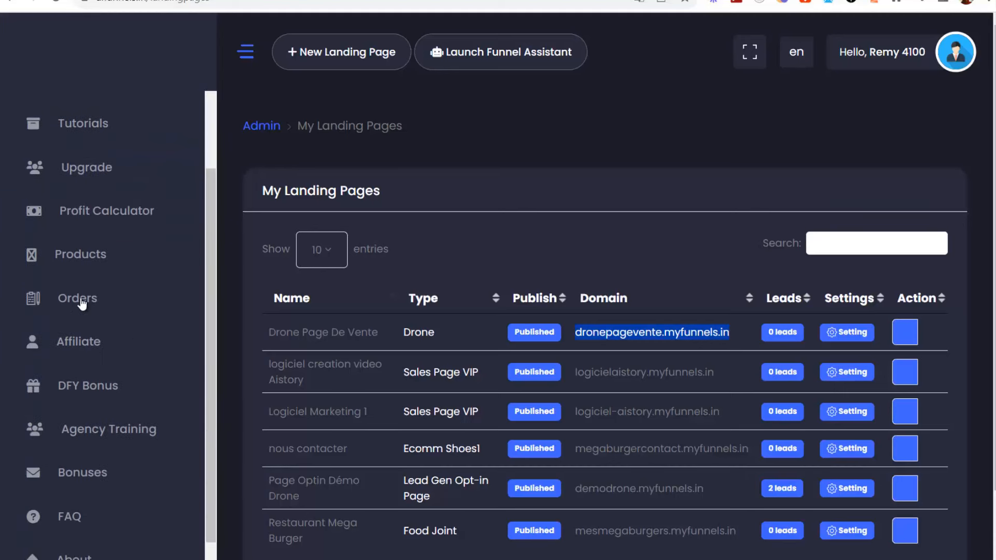
scroll(155, 312, up, 1)
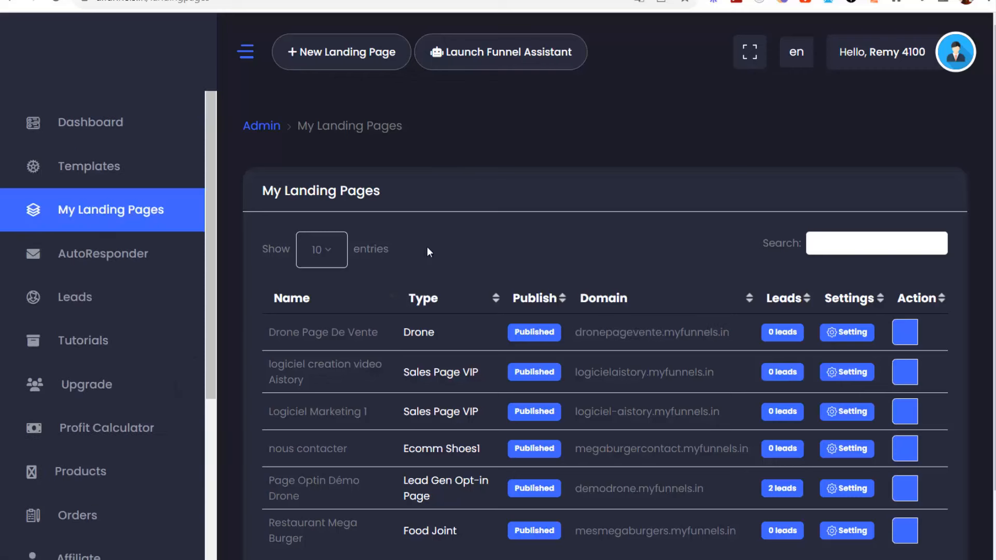
scroll(575, 275, down, 1)
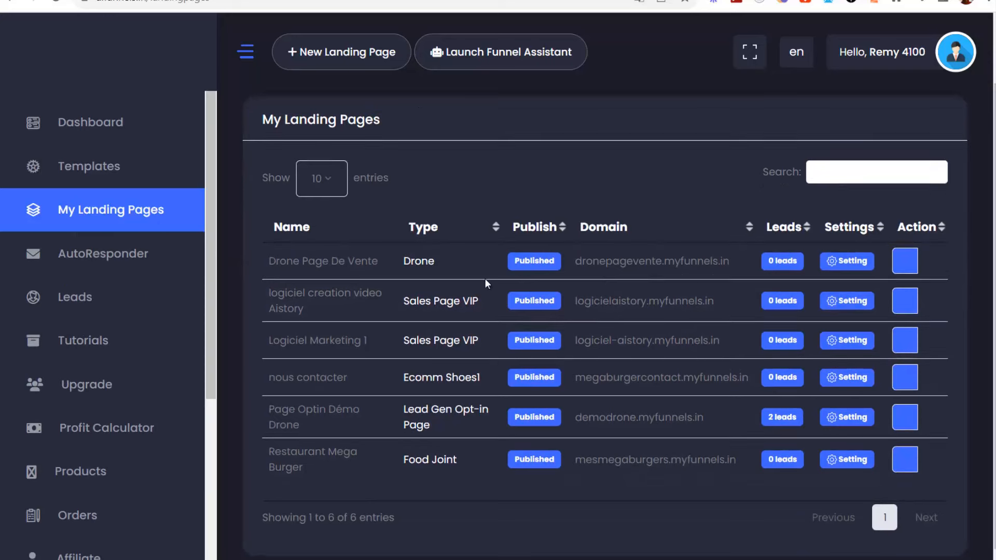
scroll(528, 156, up, 1)
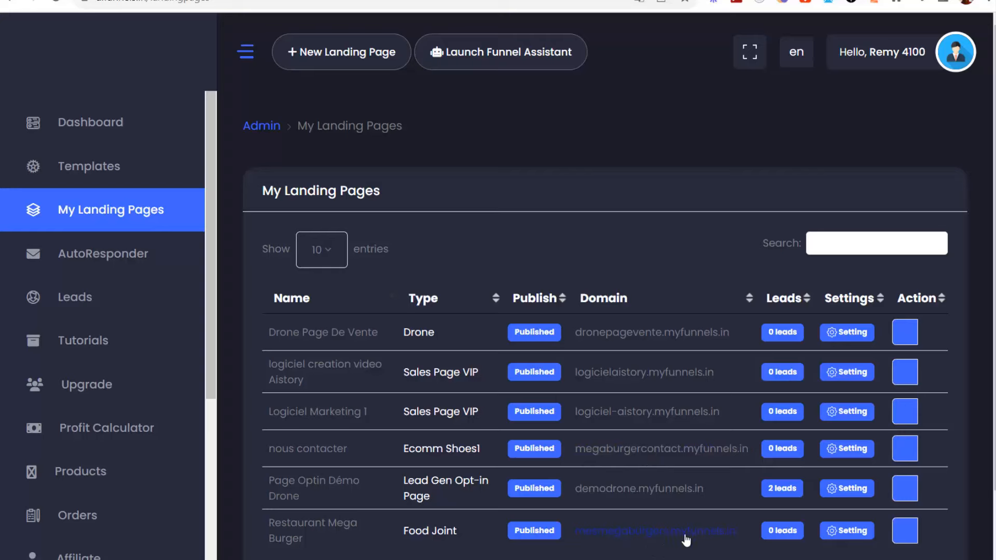
Open the Restaurant Mega Burger page in the builder and inspect the link address set on its Nous Contacter menu item.
click(905, 532)
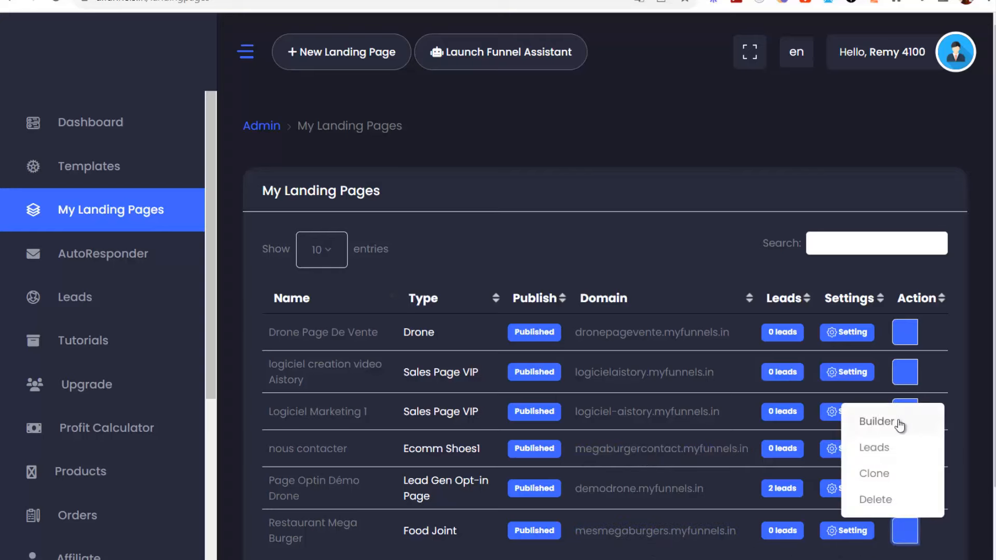
click(877, 421)
scroll(521, 228, down, 5)
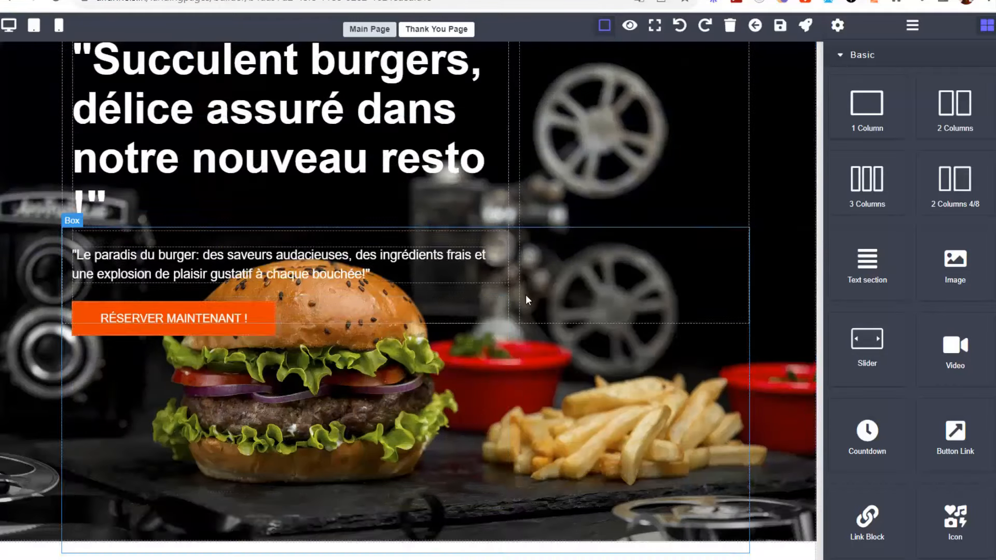
scroll(493, 208, up, 5)
click(461, 92)
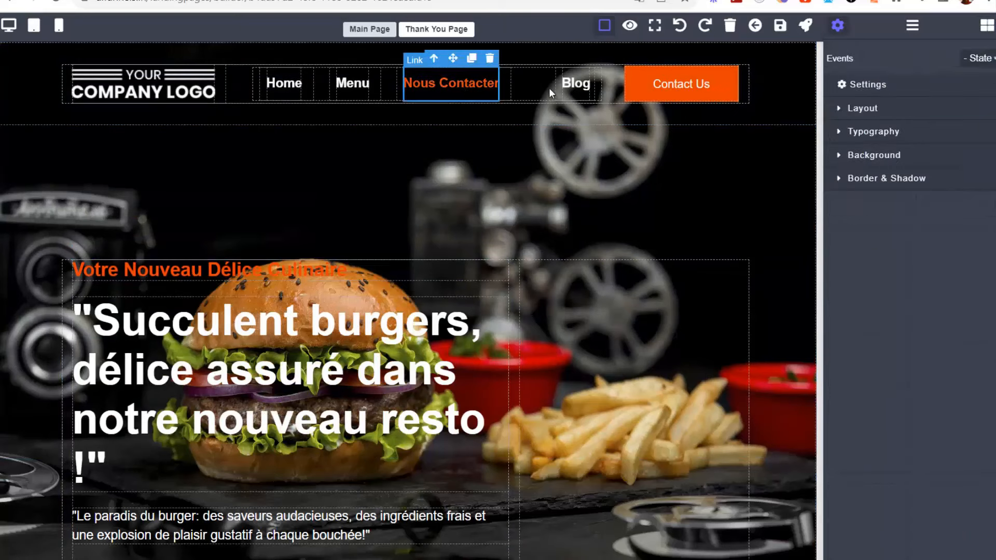
click(864, 89)
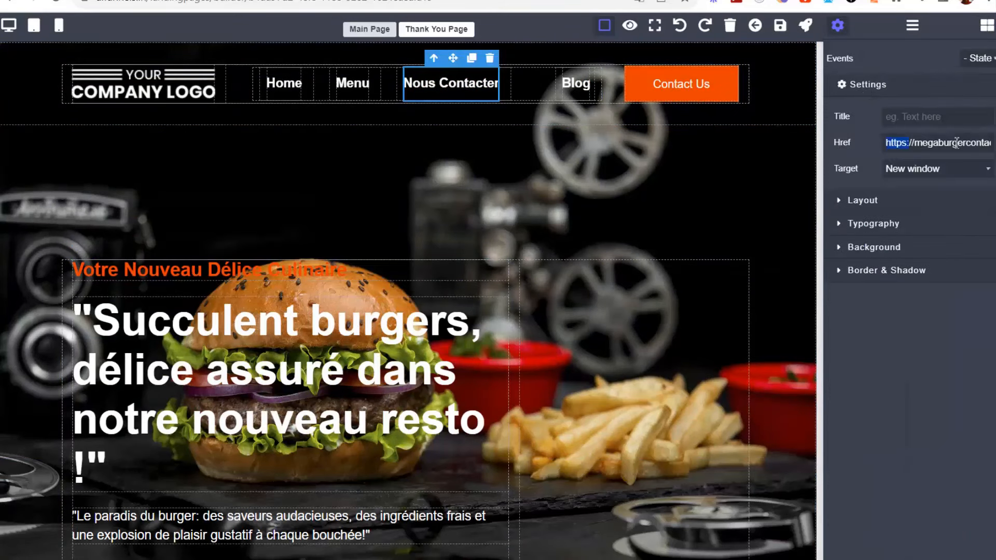
drag(957, 143, 995, 143)
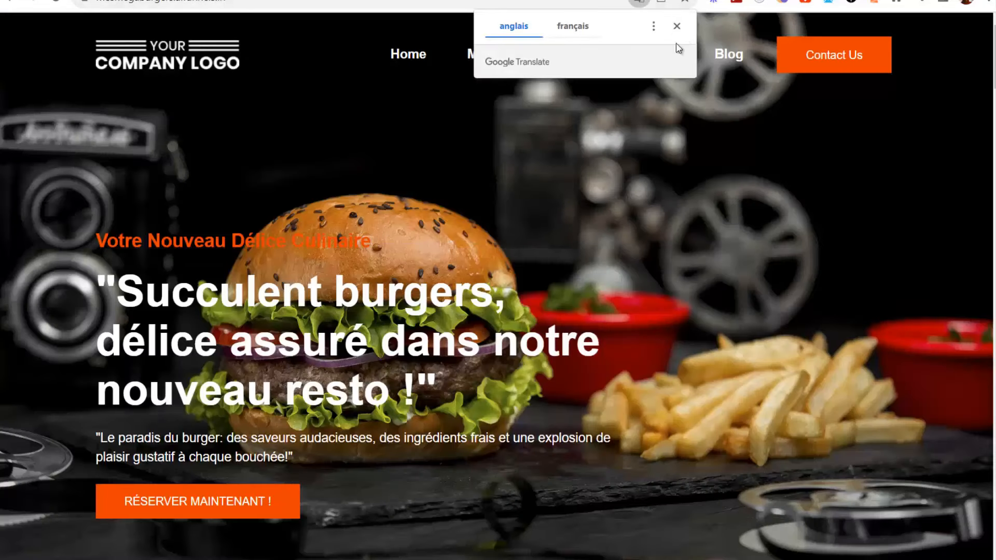
Test the Nous Contacter link on the published burger page, review the contact form page, and return to the landing pages list.
click(676, 26)
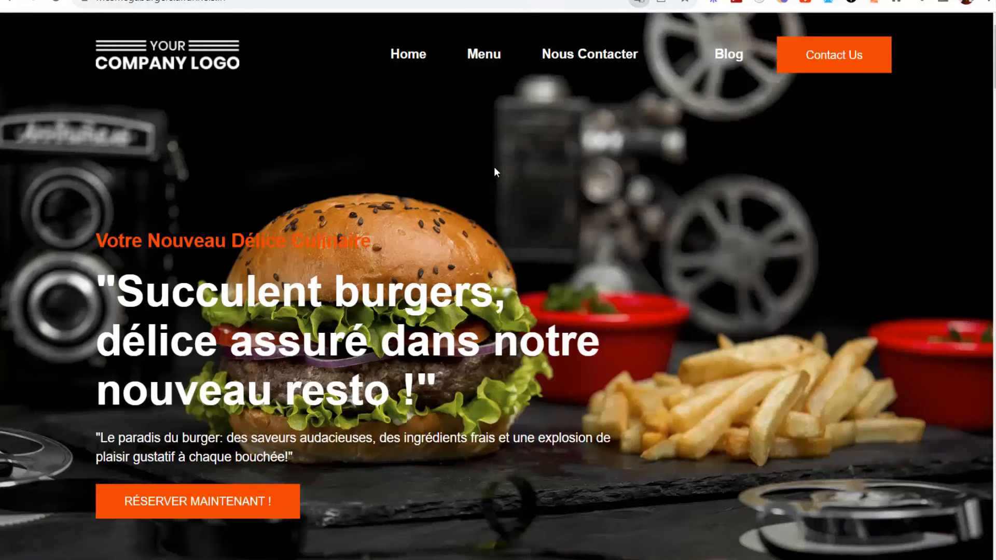
click(592, 55)
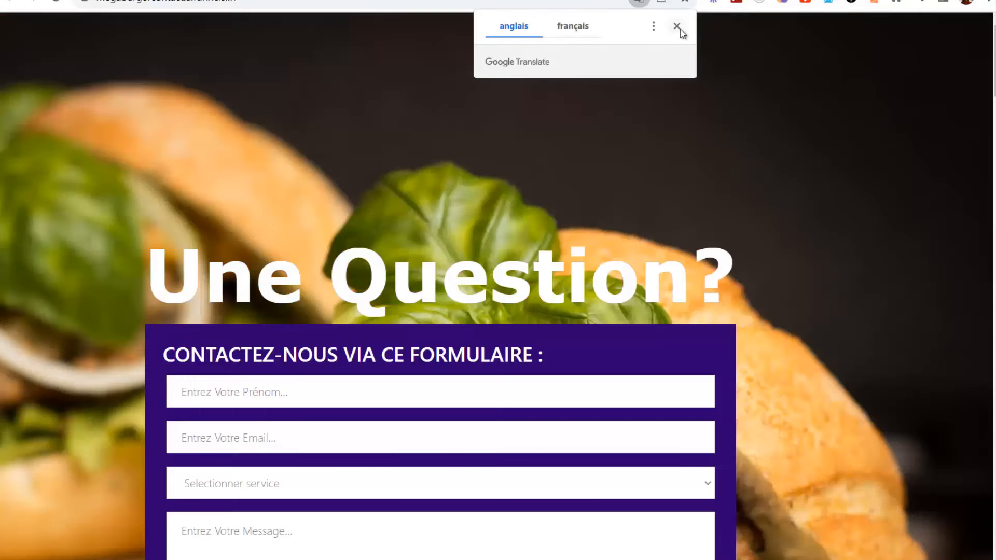
click(676, 26)
scroll(360, 145, down, 3)
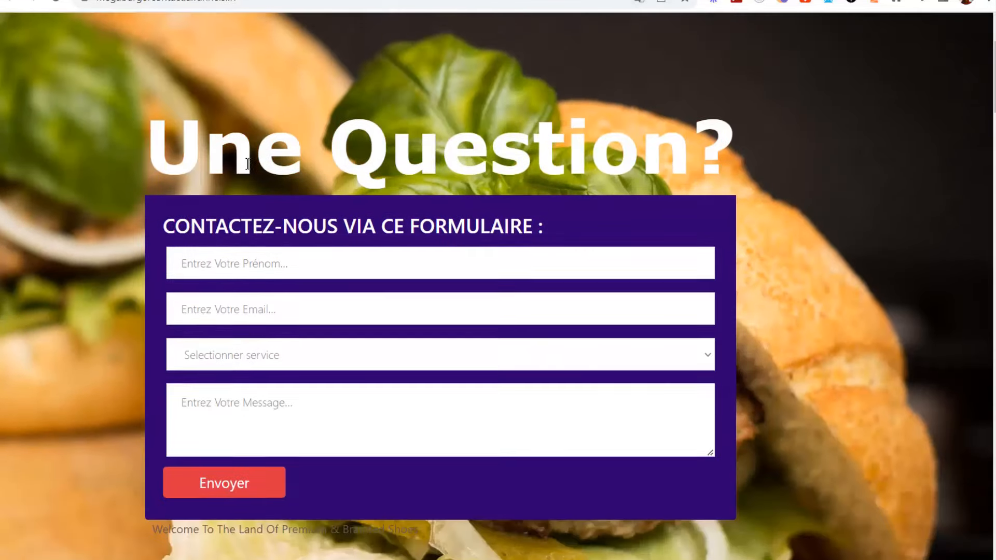
scroll(445, 222, up, 3)
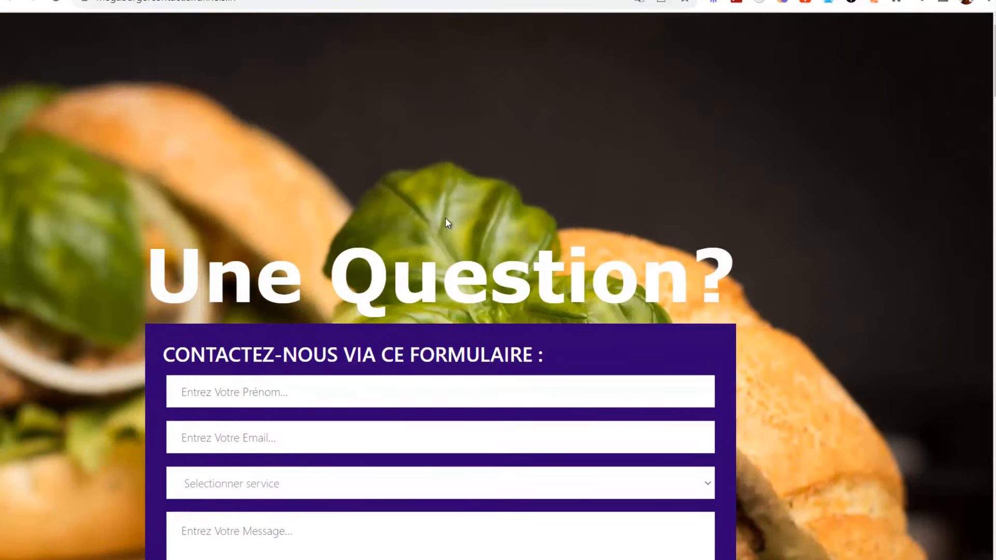
click(118, 1)
click(612, 168)
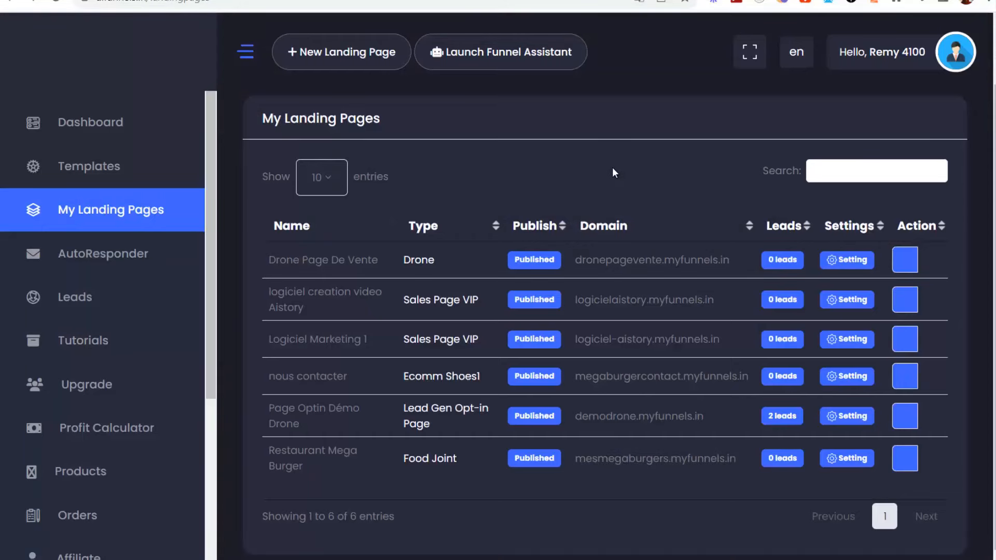